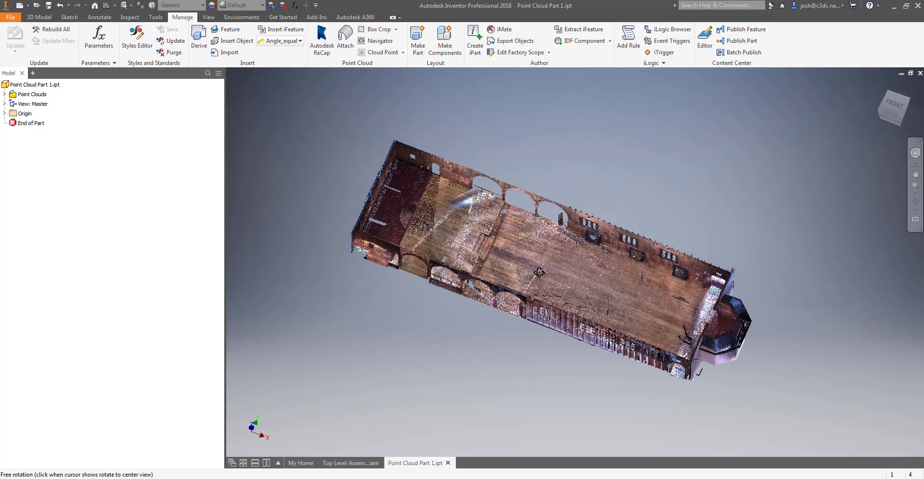
# Switch to the top-level assembly and show it from above with the hall's long walls running horizontally
pyautogui.click(360, 463)
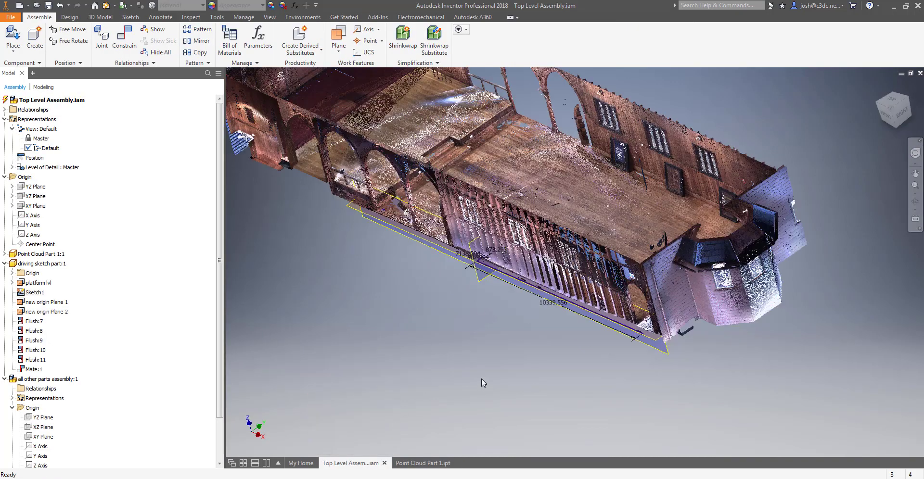
pyautogui.click(891, 106)
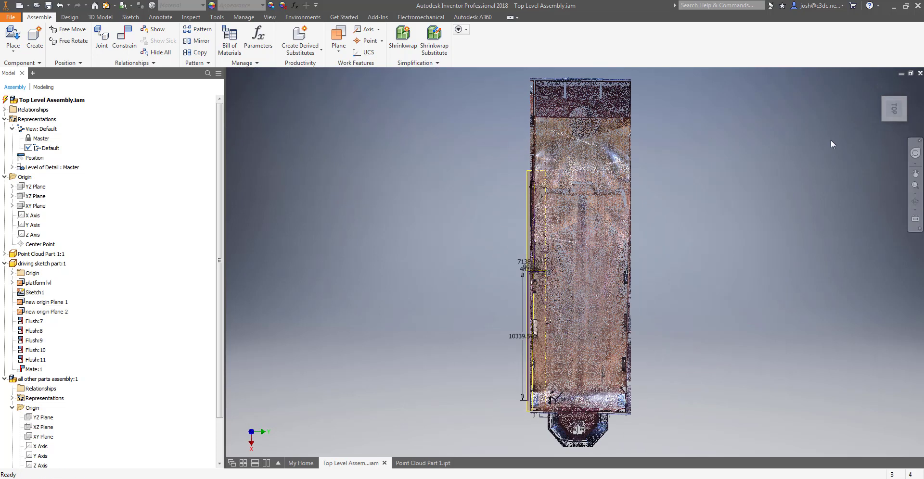
pyautogui.click(885, 114)
pyautogui.scroll(3, 658, 271)
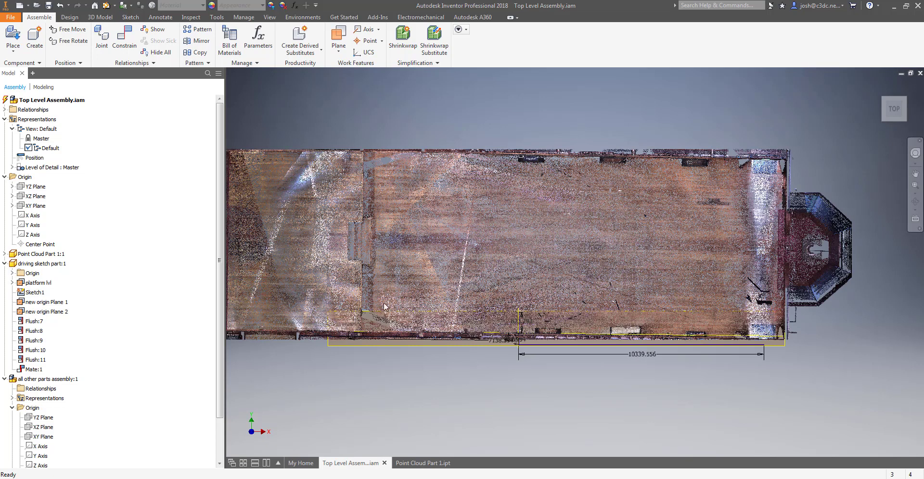
pyautogui.scroll(3, 765, 351)
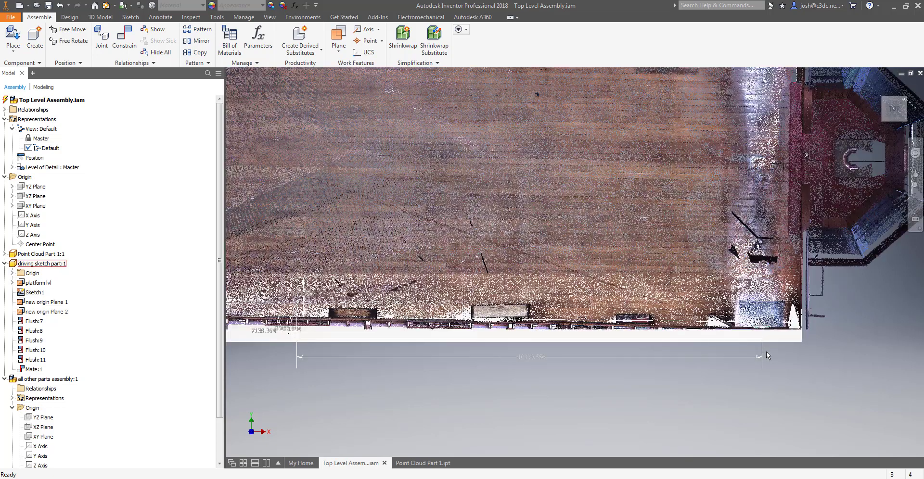
# Examine the scanned wall corners at the bay-window end of the hall up close in plan view
pyautogui.moveTo(766, 351); pyautogui.dragTo(727, 467, button='middle')
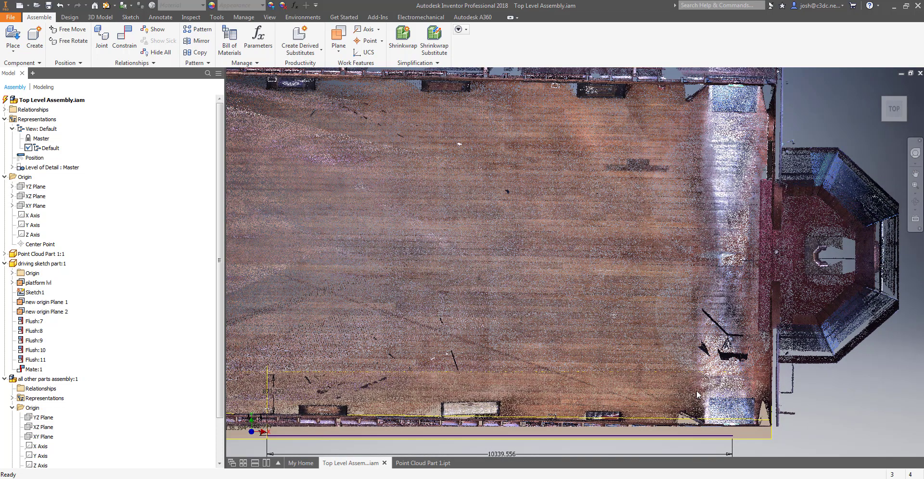
pyautogui.scroll(5, 475, 429)
pyautogui.moveTo(499, 410); pyautogui.dragTo(499, 359, button='middle')
pyautogui.scroll(-2, 499, 359)
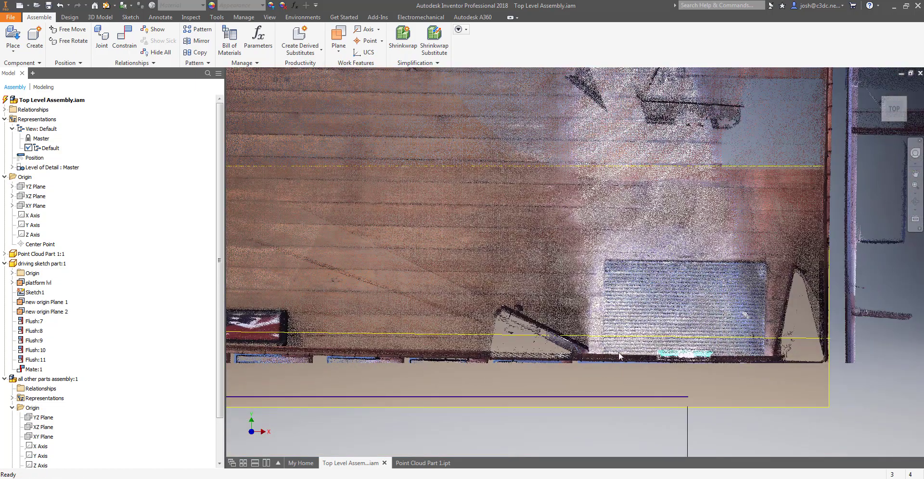
pyautogui.scroll(-3, 499, 360)
pyautogui.scroll(3, 643, 192)
pyautogui.scroll(2, 630, 299)
pyautogui.scroll(2, 641, 325)
pyautogui.scroll(2, 640, 326)
pyautogui.scroll(2, 641, 325)
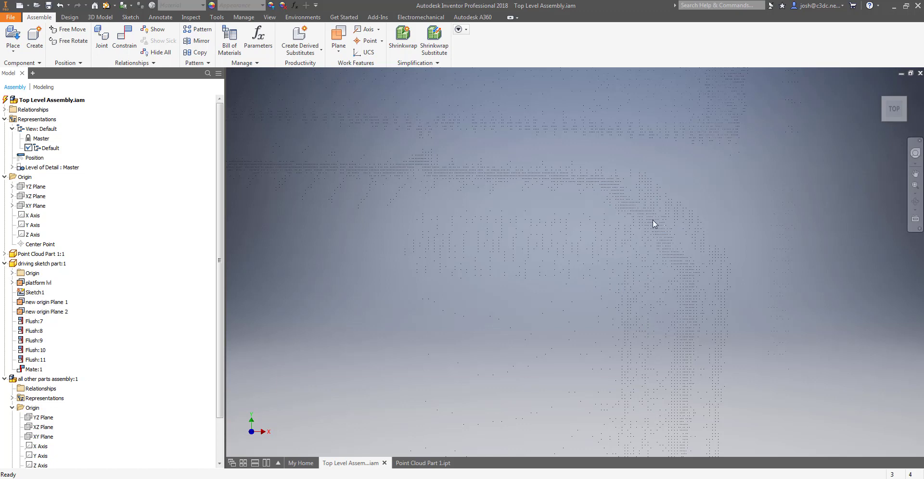
pyautogui.scroll(1, 647, 232)
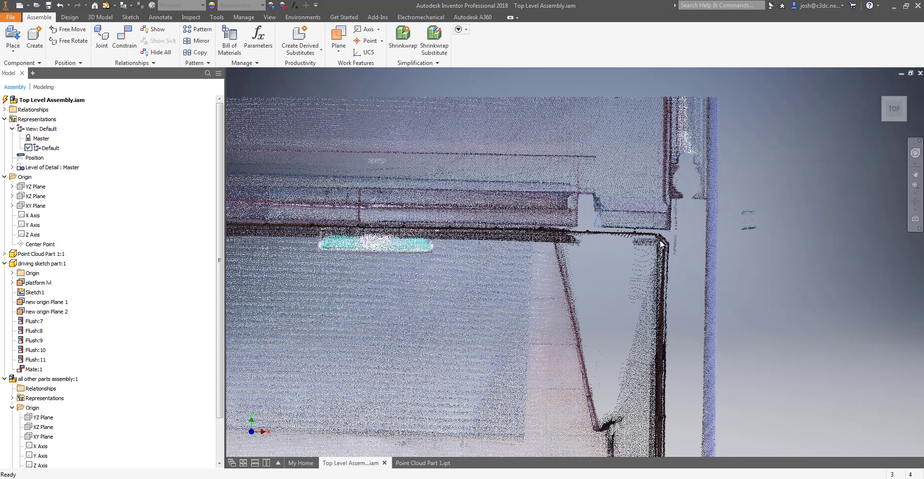
pyautogui.scroll(-3, 660, 244)
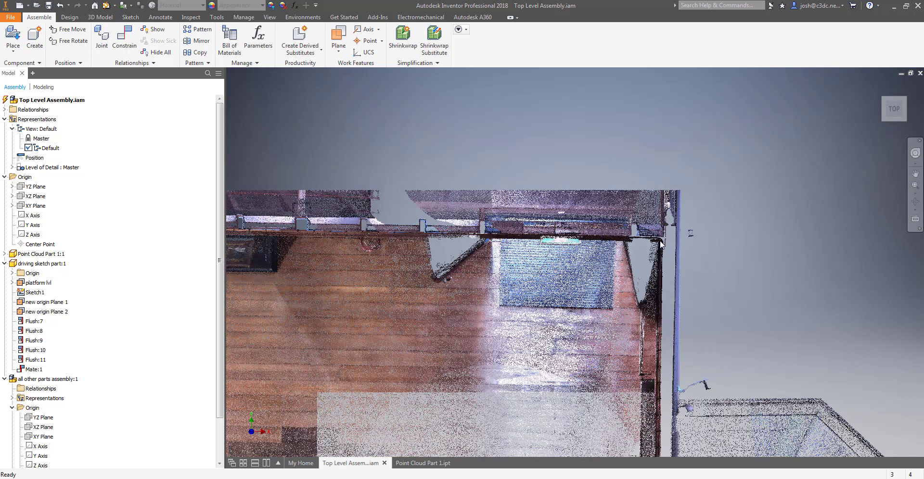
pyautogui.press('F2')
pyautogui.moveTo(562, 290); pyautogui.dragTo(562, 239)
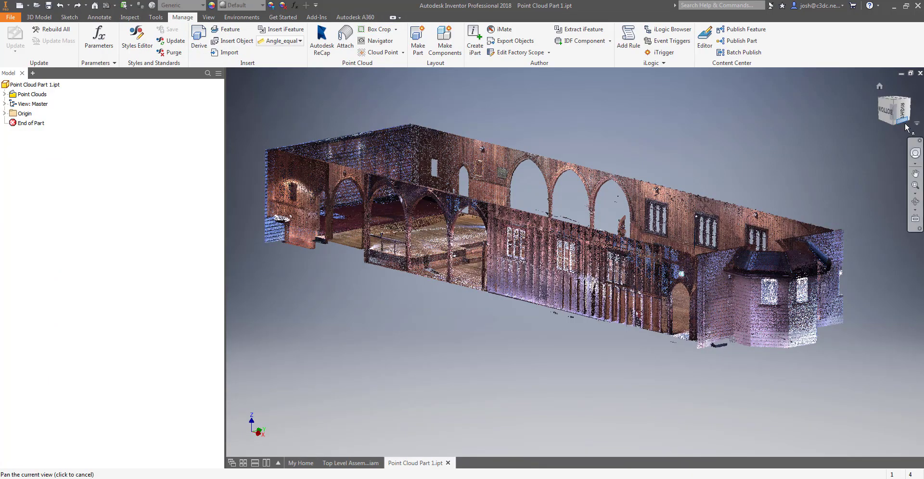
# Box Crop the point cloud in Point Cloud Part 1 to a very thin horizontal slice just above floor level, spanning the full width
pyautogui.click(902, 111)
pyautogui.scroll(-5, 568, 299)
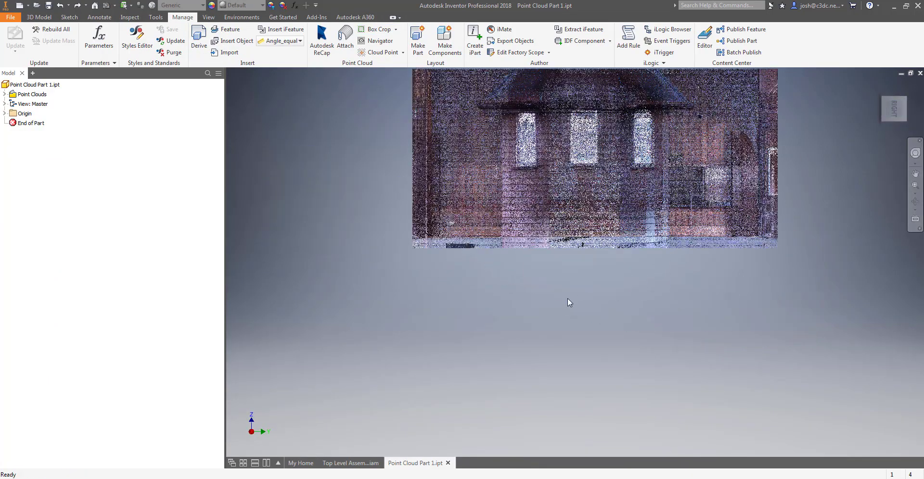
pyautogui.scroll(-3, 571, 264)
pyautogui.moveTo(573, 263); pyautogui.dragTo(541, 341, button='middle')
pyautogui.scroll(3, 541, 343)
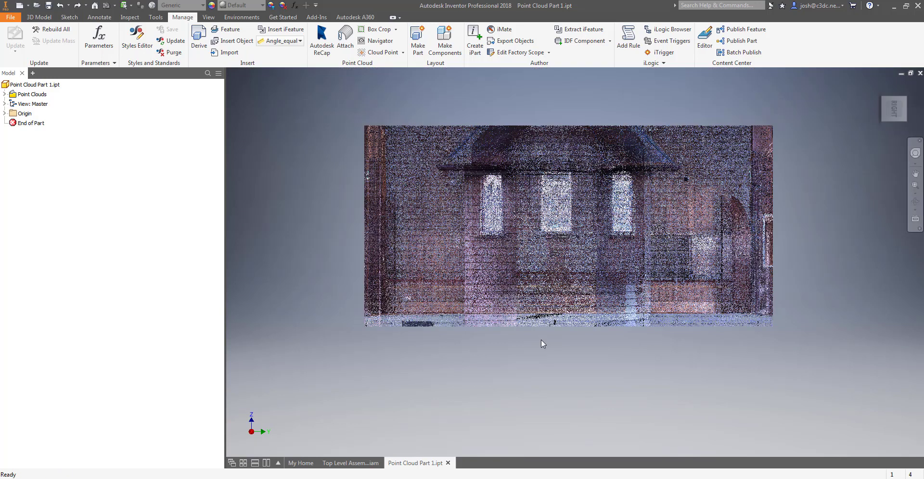
pyautogui.press('z')
pyautogui.moveTo(363, 326); pyautogui.dragTo(784, 303)
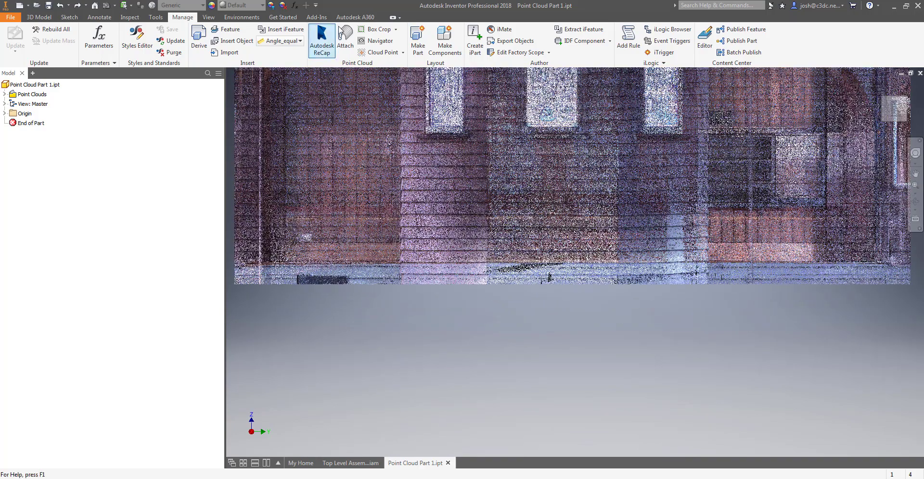
pyautogui.click(384, 30)
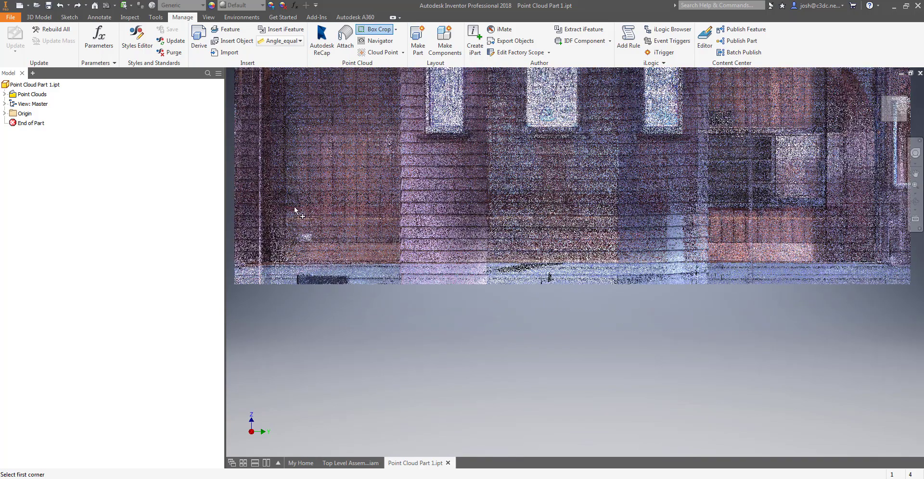
pyautogui.click(230, 260)
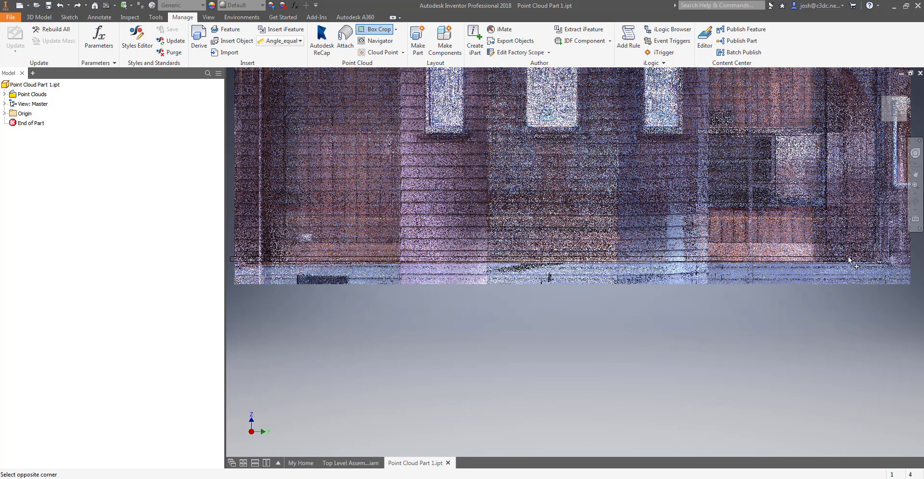
pyautogui.click(917, 260)
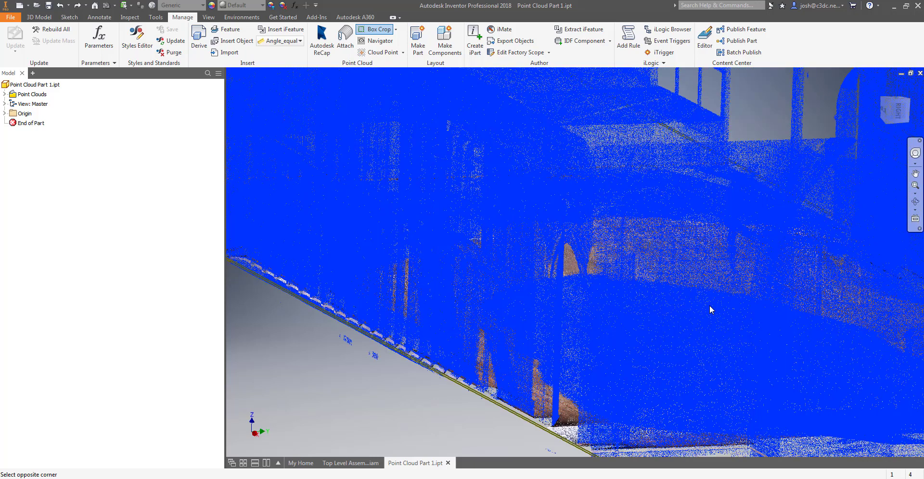
pyautogui.click(856, 443)
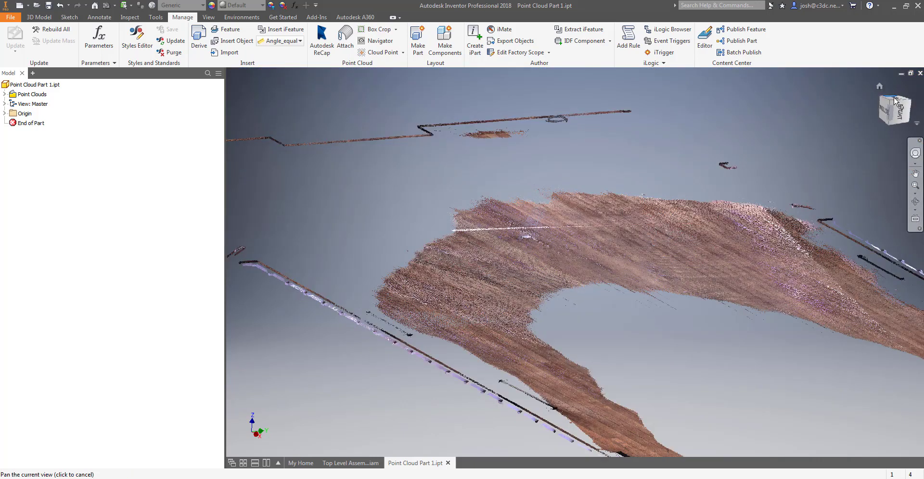
# Examine the cropped floor-level slice in plan view, turned so the long walls run horizontally
pyautogui.click(895, 100)
pyautogui.click(919, 94)
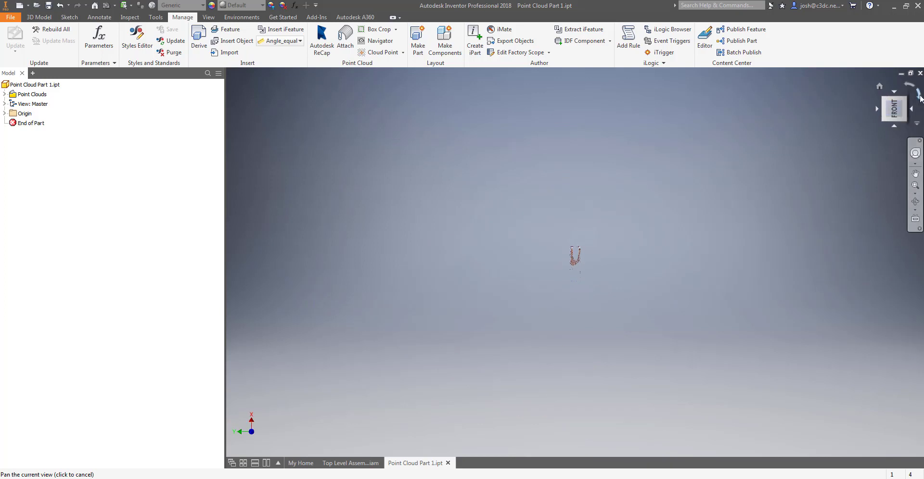
pyautogui.click(920, 98)
pyautogui.scroll(8, 555, 274)
pyautogui.moveTo(693, 230); pyautogui.dragTo(585, 308, button='middle')
pyautogui.scroll(3, 646, 264)
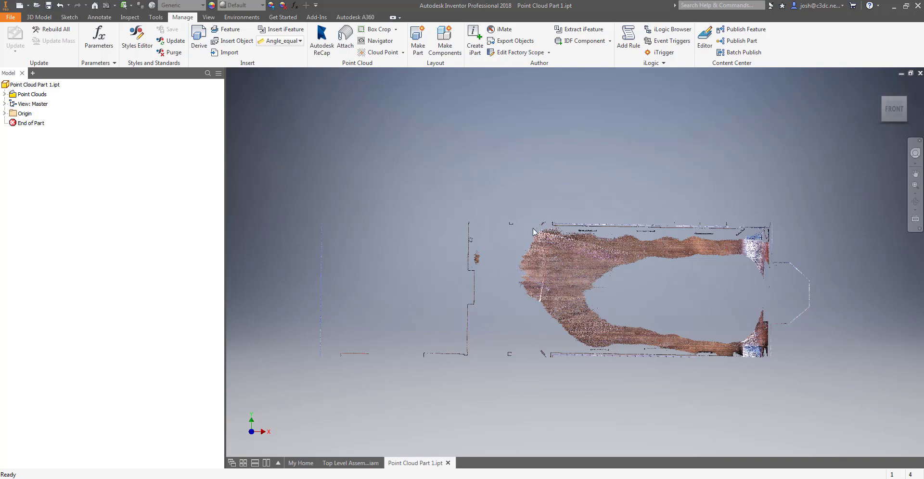
pyautogui.press('z')
pyautogui.moveTo(456, 367); pyautogui.dragTo(814, 232)
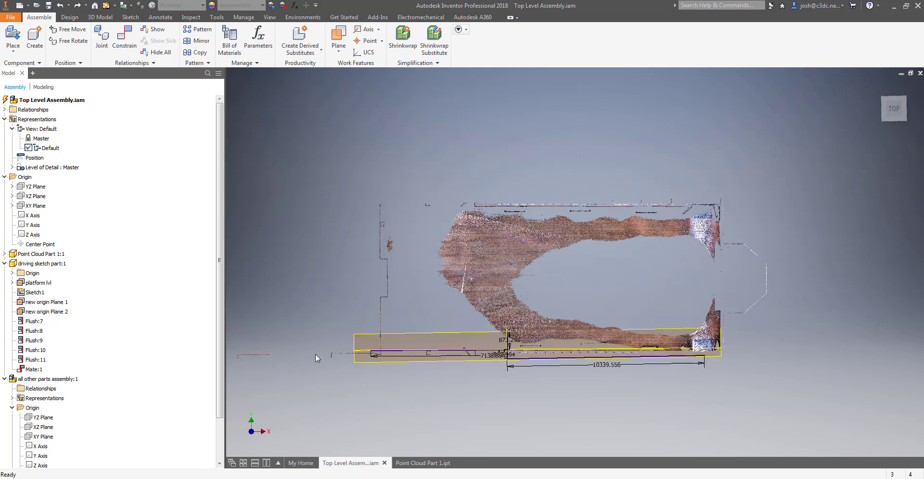
# Open Sketch1 of the driving sketch part for editing and delete the 10339.556 dimension below the long wall
pyautogui.doubleClick(34, 293)
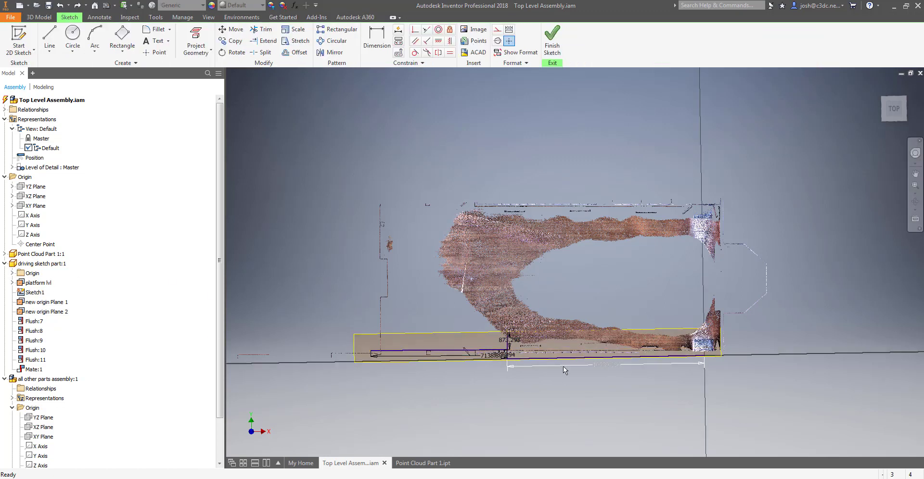
pyautogui.scroll(10, 487, 325)
pyautogui.moveTo(529, 379); pyautogui.dragTo(465, 70, button='middle')
pyautogui.click(631, 374)
pyautogui.press('Delete')
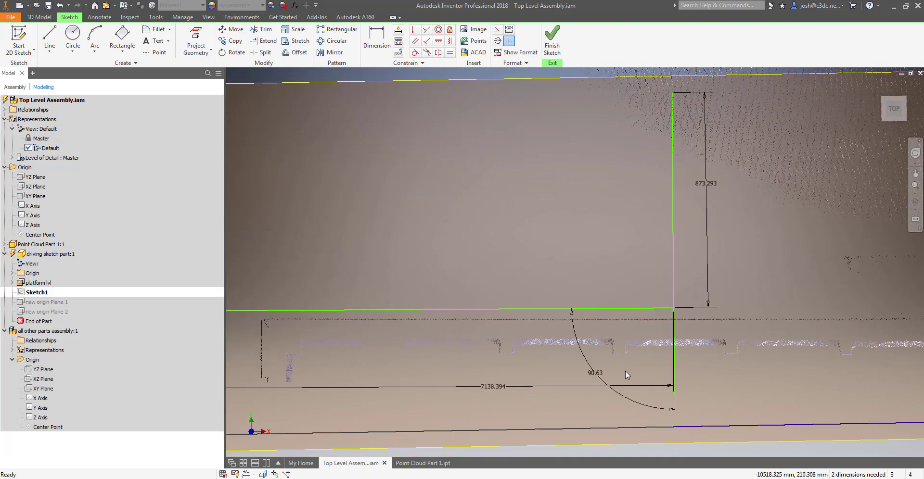
# Move the corner of the green sketch lines onto the scanned inner wall corner beside the bay-window end
pyautogui.scroll(-8, 625, 371)
pyautogui.moveTo(660, 354); pyautogui.dragTo(376, 298, button='middle')
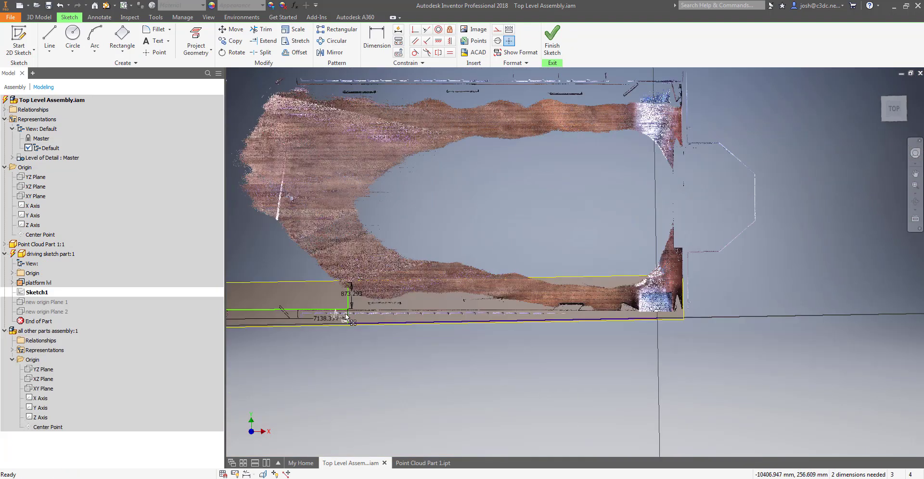
pyautogui.moveTo(347, 309); pyautogui.dragTo(681, 316)
pyautogui.scroll(6, 682, 315)
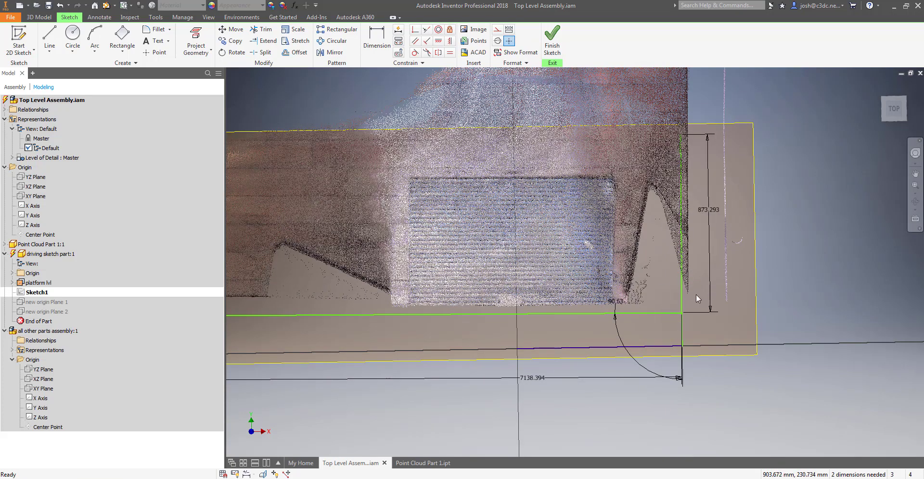
pyautogui.scroll(-3, 654, 395)
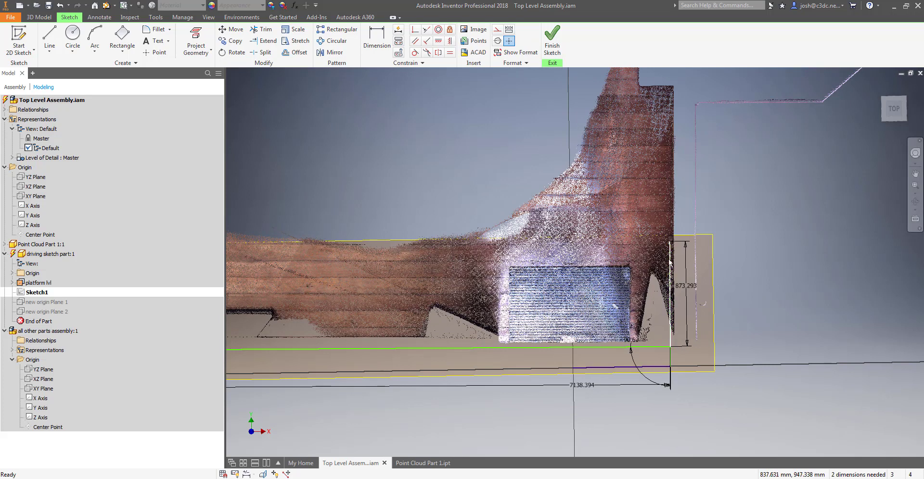
pyautogui.scroll(2, 662, 342)
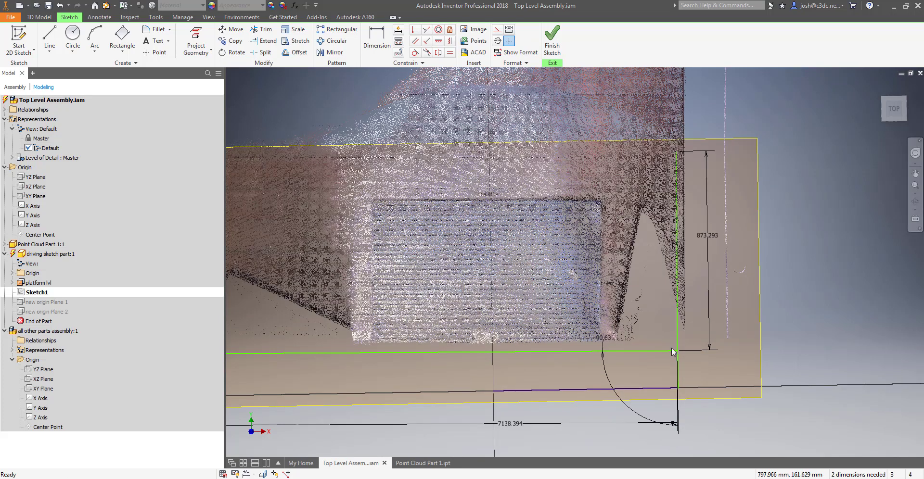
pyautogui.moveTo(676, 350); pyautogui.dragTo(684, 342)
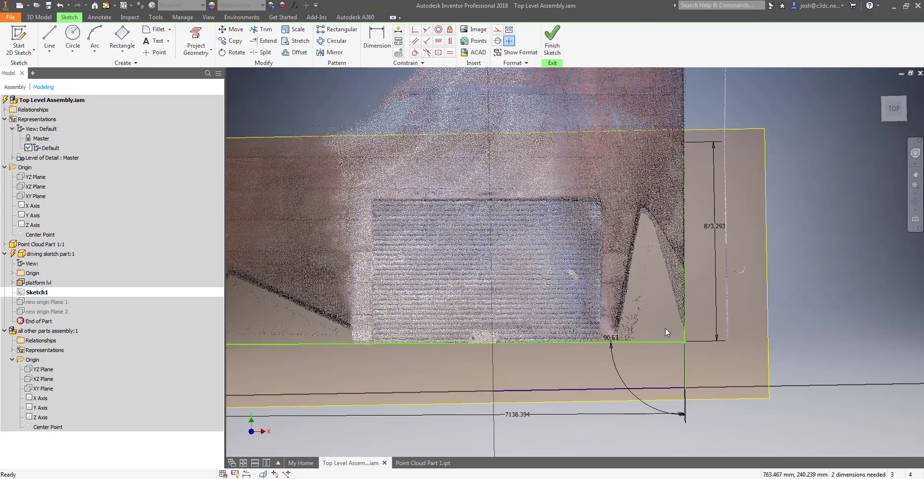
# Dimension the sketch corner's horizontal and vertical offsets from the sketch axes, accepting the measured values
pyautogui.rightClick(654, 442)
pyautogui.click(635, 458)
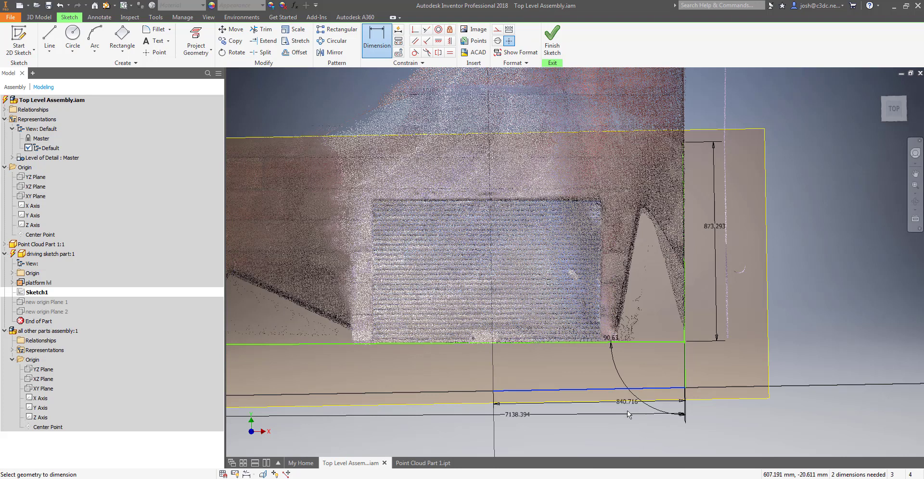
pyautogui.click(625, 436)
pyautogui.press('Return')
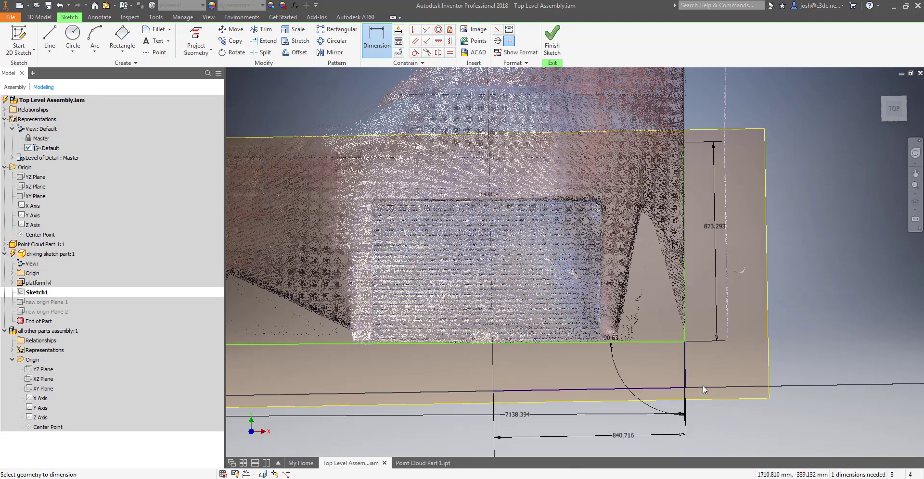
pyautogui.click(686, 371)
pyautogui.click(703, 371)
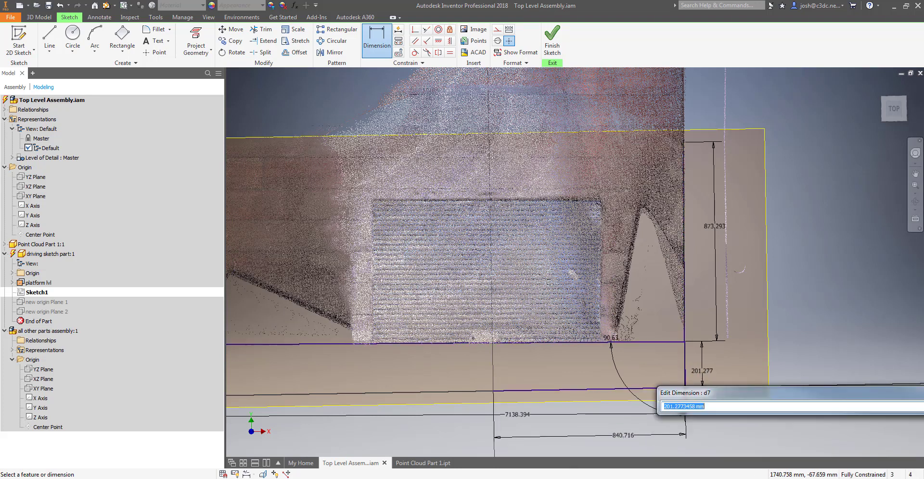
pyautogui.press('Return')
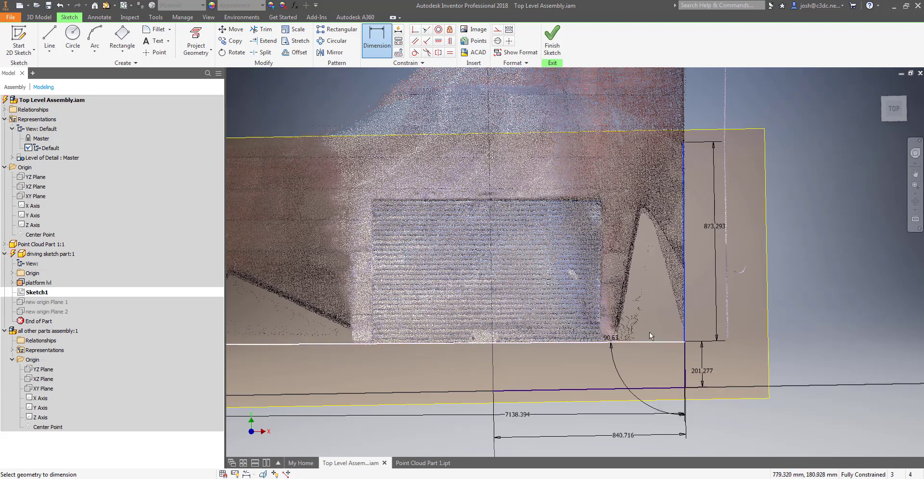
pyautogui.press('Escape')
# Delete the long horizontal wall line and the vertical end line that meet at the dimensioned corner
pyautogui.click(684, 305)
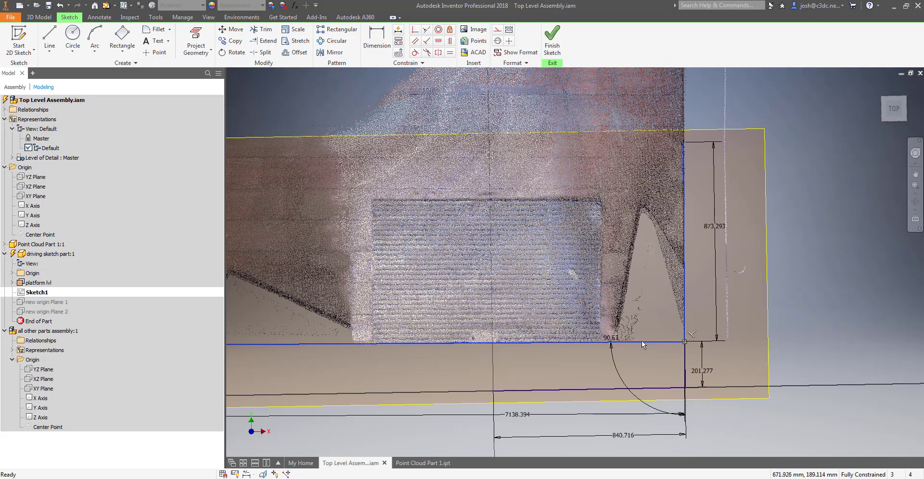
pyautogui.press('Delete')
pyautogui.scroll(-5, 652, 334)
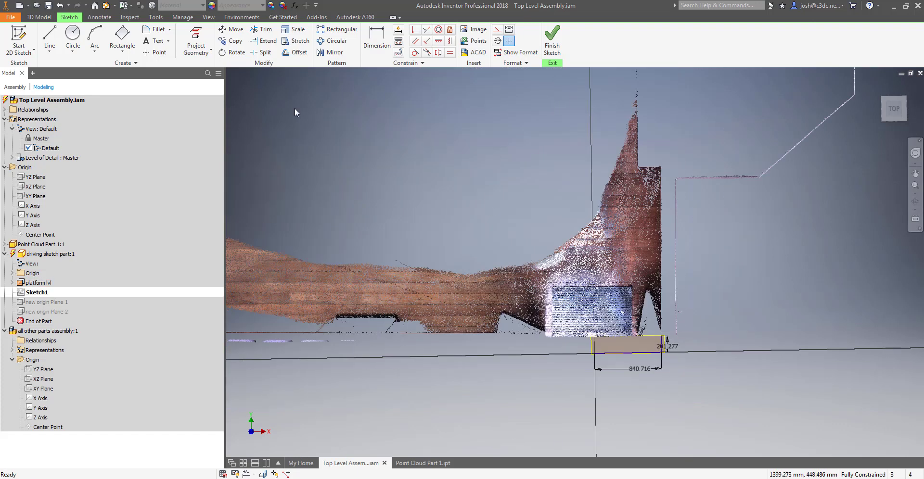
# Draw a three-point rectangle from the dimensioned corner, about 17842 mm along the scanned long wall, extending across to the opposite long wall
pyautogui.click(122, 51)
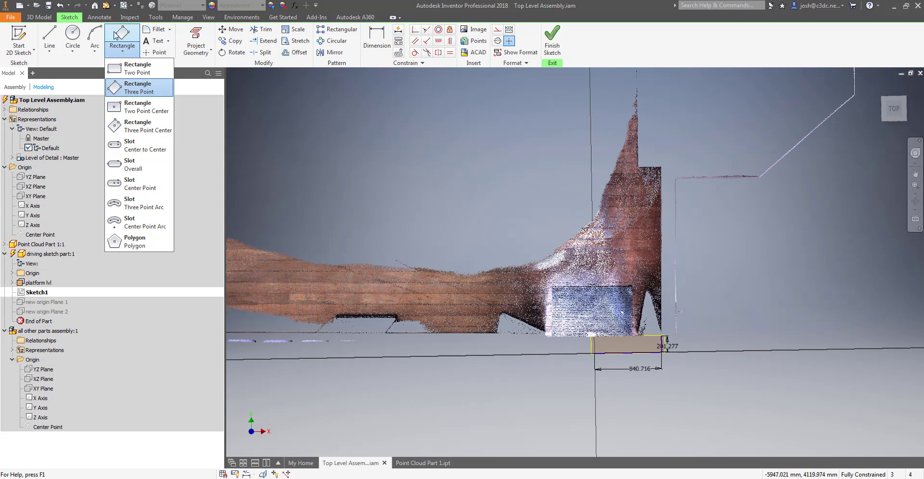
pyautogui.click(139, 87)
pyautogui.click(661, 335)
pyautogui.scroll(-5, 665, 337)
pyautogui.moveTo(245, 327); pyautogui.dragTo(322, 321, button='middle')
pyautogui.scroll(3, 363, 322)
pyautogui.scroll(3, 364, 322)
pyautogui.moveTo(379, 314); pyautogui.dragTo(580, 285, button='middle')
pyautogui.scroll(-3, 420, 288)
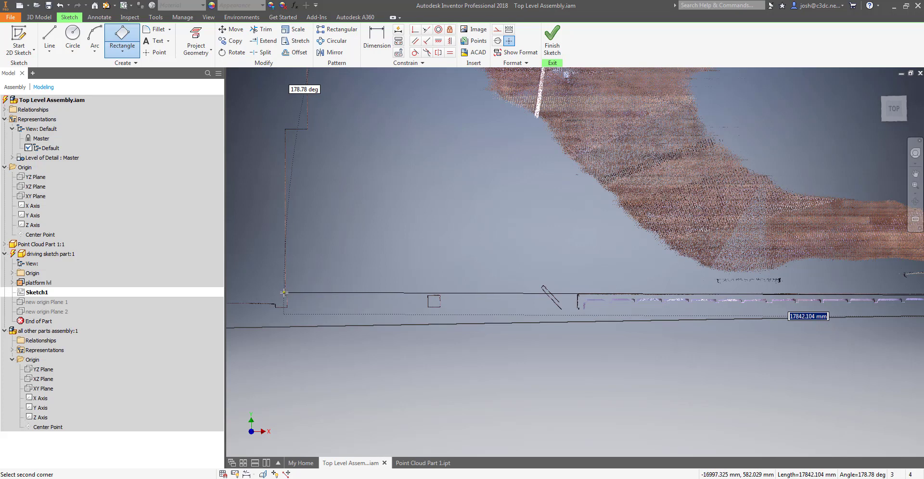
pyautogui.click(284, 293)
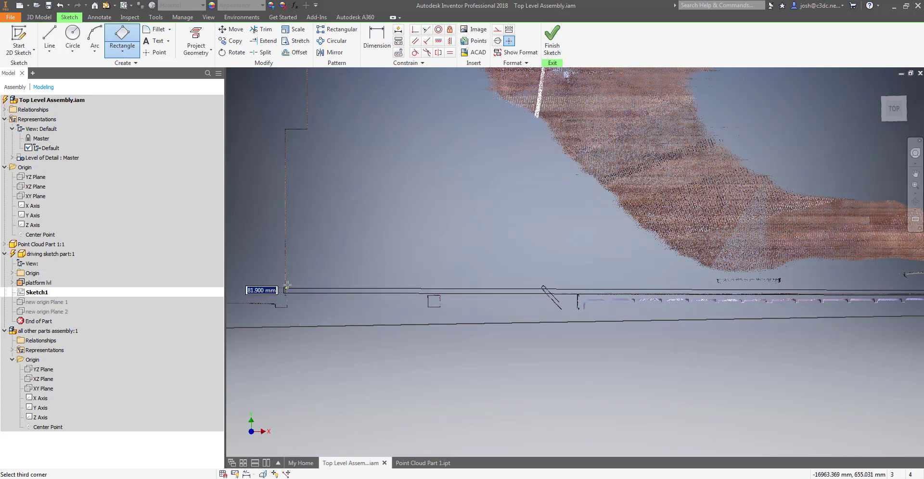
pyautogui.scroll(-5, 289, 267)
pyautogui.moveTo(310, 220); pyautogui.dragTo(302, 256, button='middle')
pyautogui.scroll(5, 380, 163)
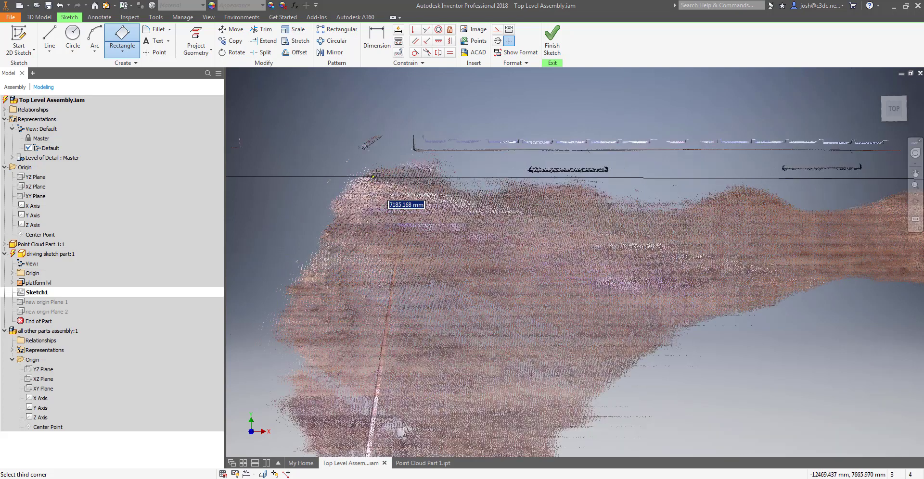
pyautogui.click(393, 148)
pyautogui.scroll(-5, 442, 243)
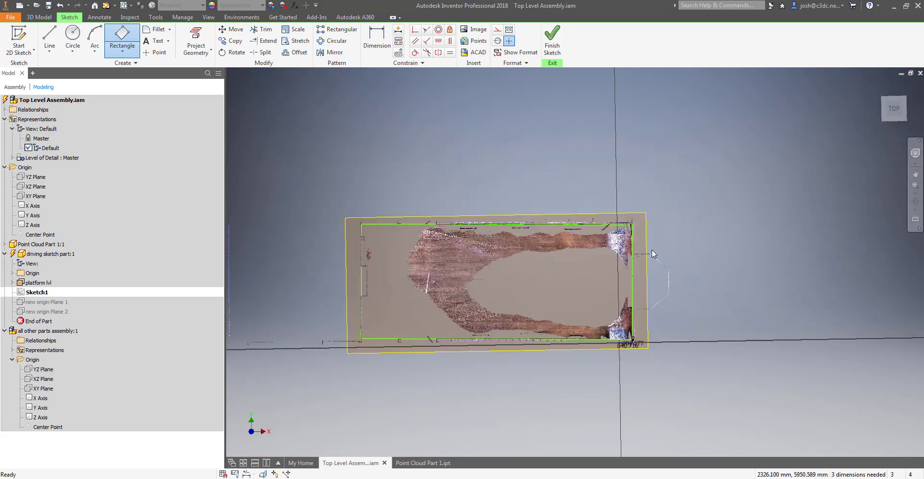
pyautogui.press('Escape')
# Move the rectangle's corner at the opposite long wall onto the scanned wall corner at the bay-window end
pyautogui.scroll(5, 633, 232)
pyautogui.scroll(2, 635, 235)
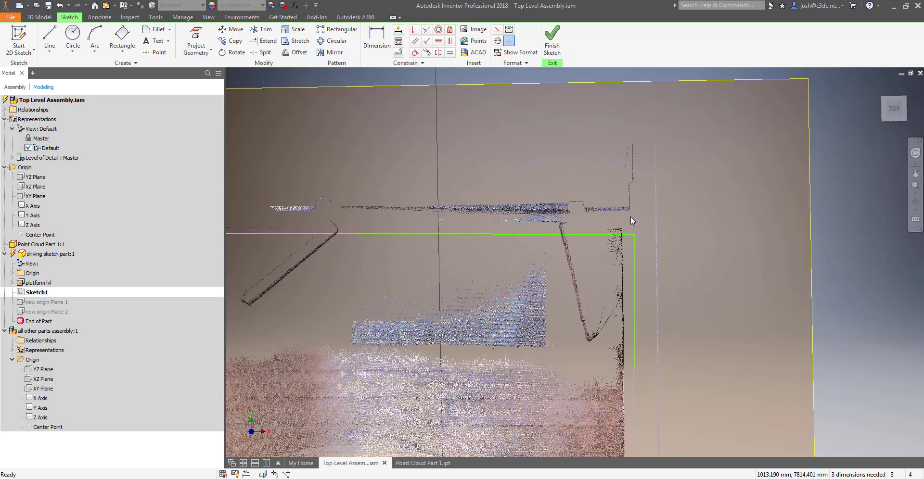
pyautogui.scroll(3, 627, 235)
pyautogui.scroll(-2, 627, 236)
pyautogui.moveTo(626, 237)
pyautogui.mouseDown(button='middle')
pyautogui.moveTo(716, 223)
pyautogui.moveTo(783, 225)
pyautogui.mouseUp(button='middle')
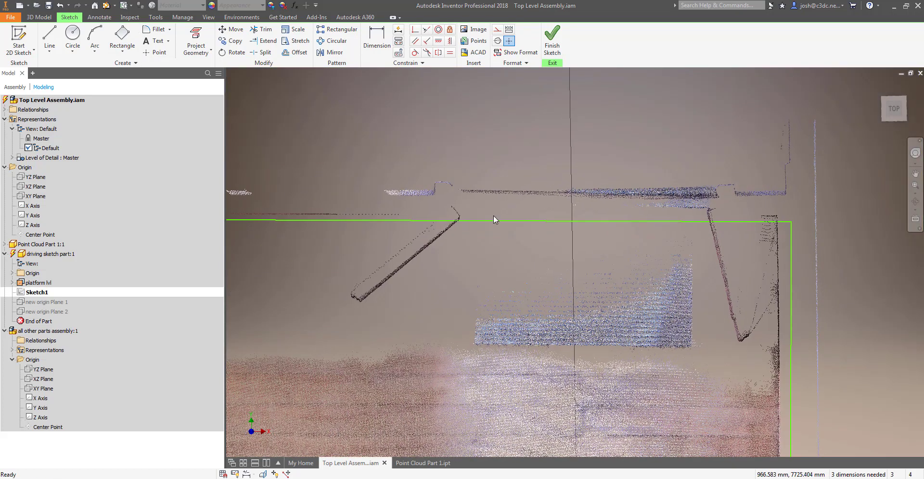
pyautogui.moveTo(792, 223); pyautogui.dragTo(777, 216)
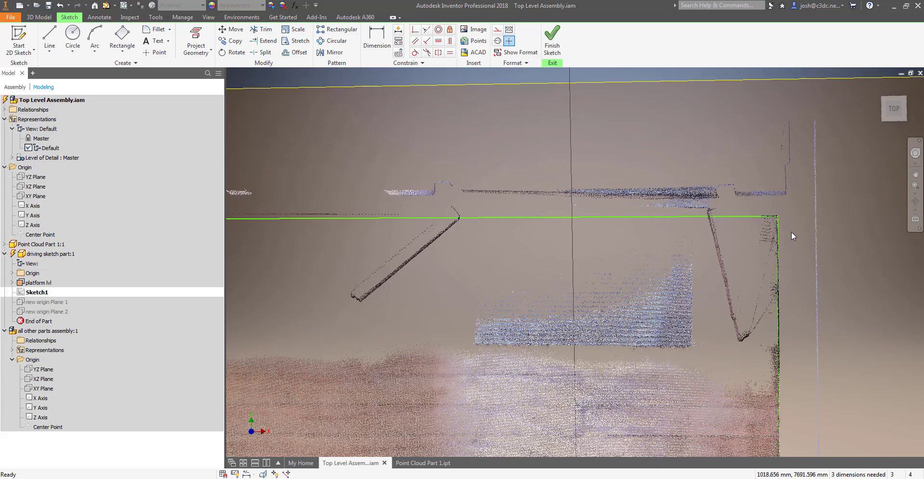
# Check the rectangle's edges against the scanned walls along the bay-window end and the full length of the hall
pyautogui.scroll(-5, 787, 236)
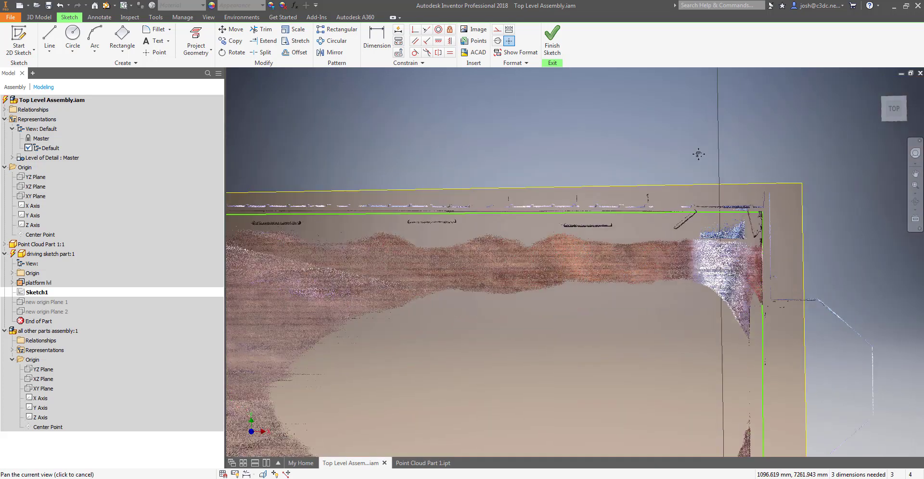
pyautogui.scroll(5, 693, 195)
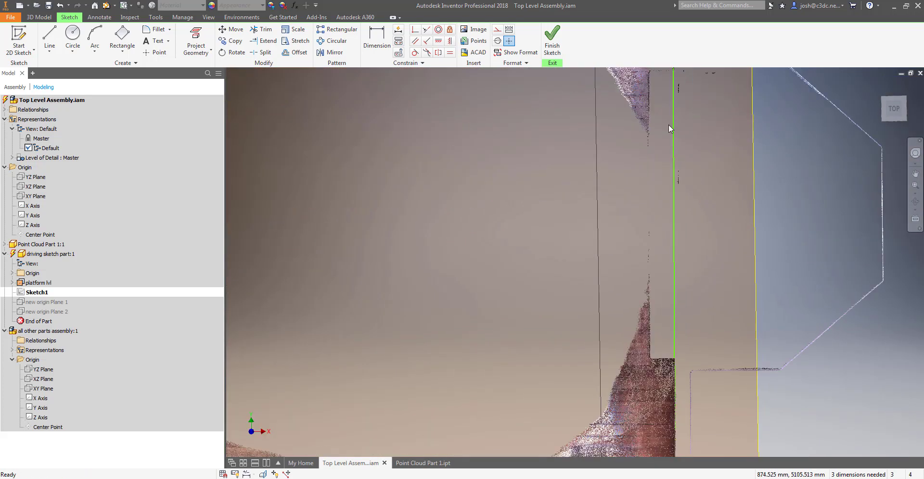
pyautogui.scroll(-5, 672, 376)
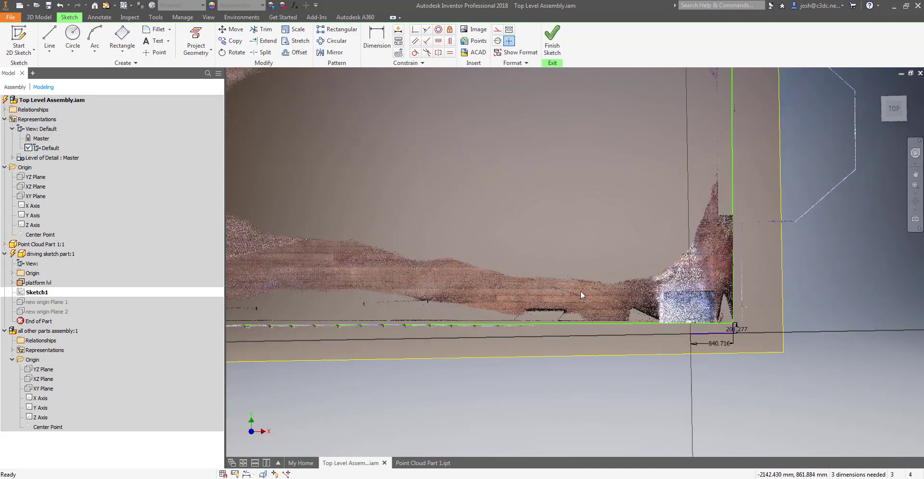
pyautogui.moveTo(580, 291); pyautogui.dragTo(733, 287, button='middle')
pyautogui.scroll(-5, 706, 302)
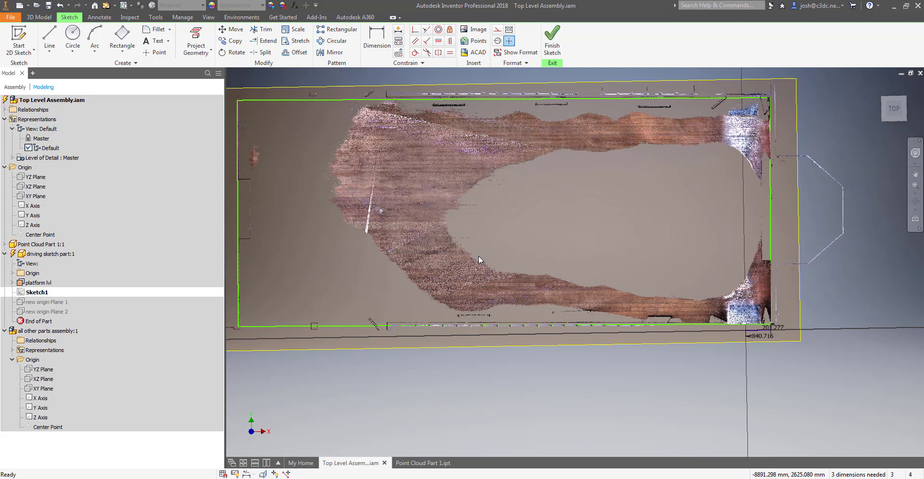
pyautogui.moveTo(533, 227); pyautogui.dragTo(551, 233, button='middle')
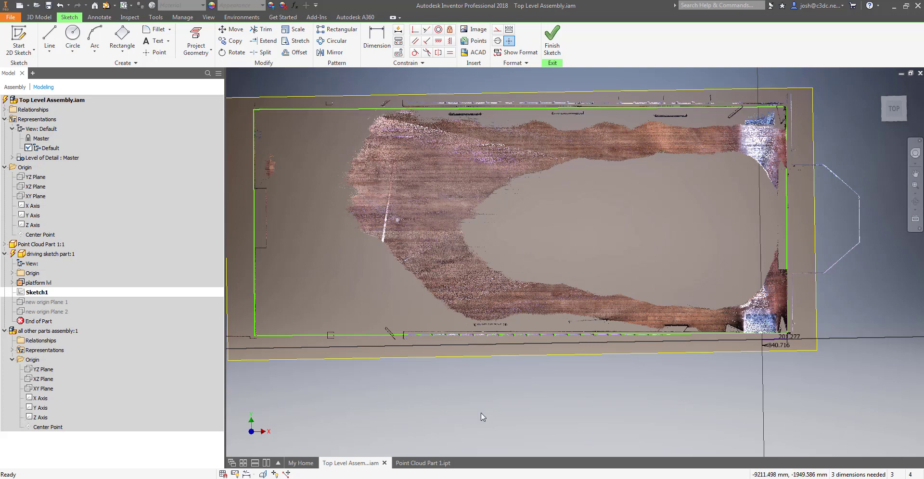
# Uncrop the point cloud in Point Cloud Part 1.ipt and examine the long wall's framing and the corner at the bay-window end
pyautogui.click(422, 463)
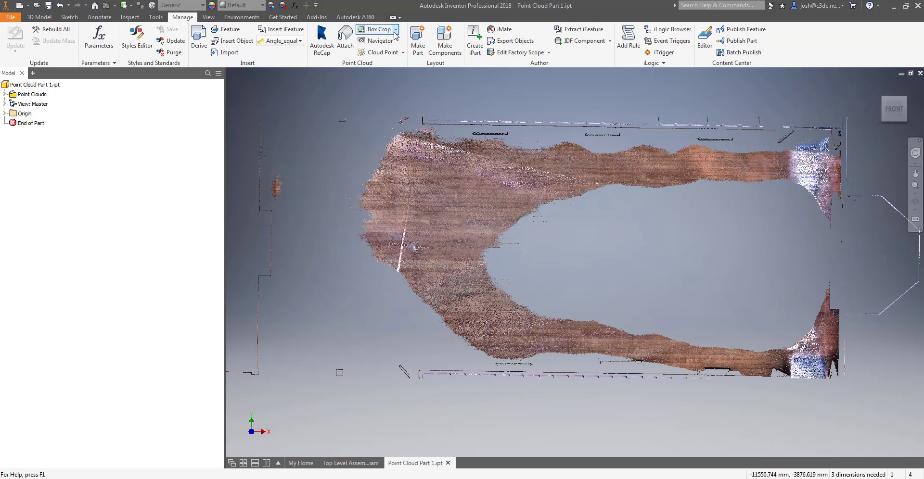
pyautogui.click(378, 30)
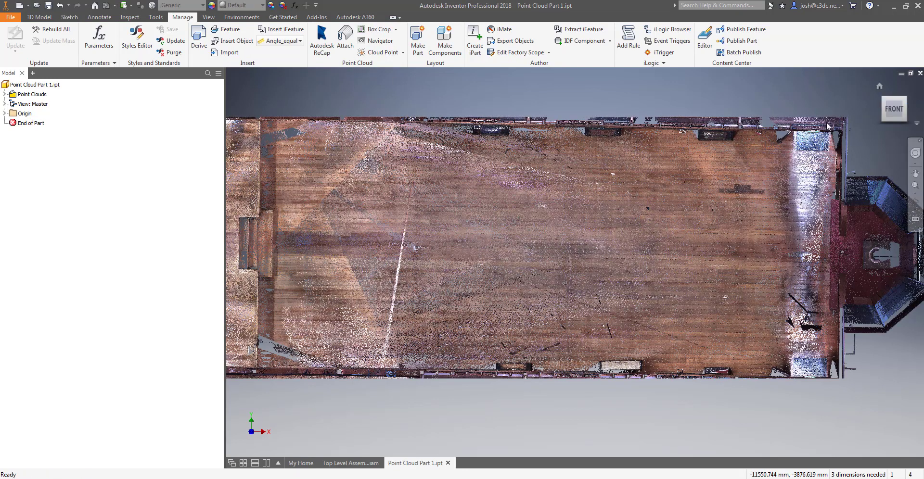
pyautogui.scroll(6, 778, 126)
pyautogui.moveTo(670, 160); pyautogui.dragTo(672, 162, button='middle')
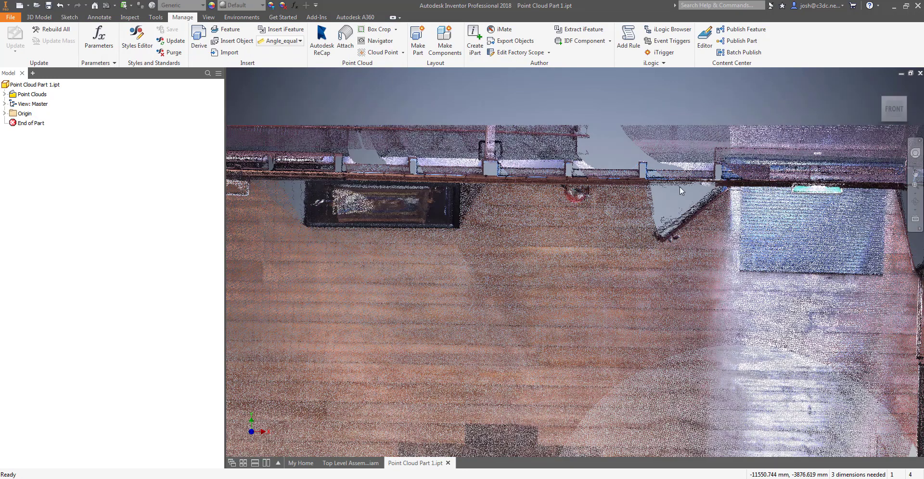
pyautogui.scroll(3, 679, 187)
pyautogui.moveTo(642, 202); pyautogui.dragTo(687, 230, button='middle')
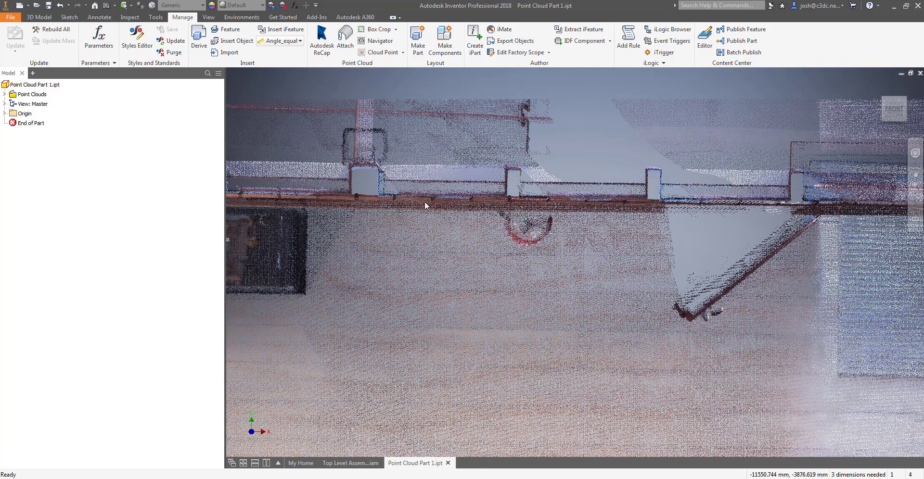
pyautogui.scroll(3, 705, 205)
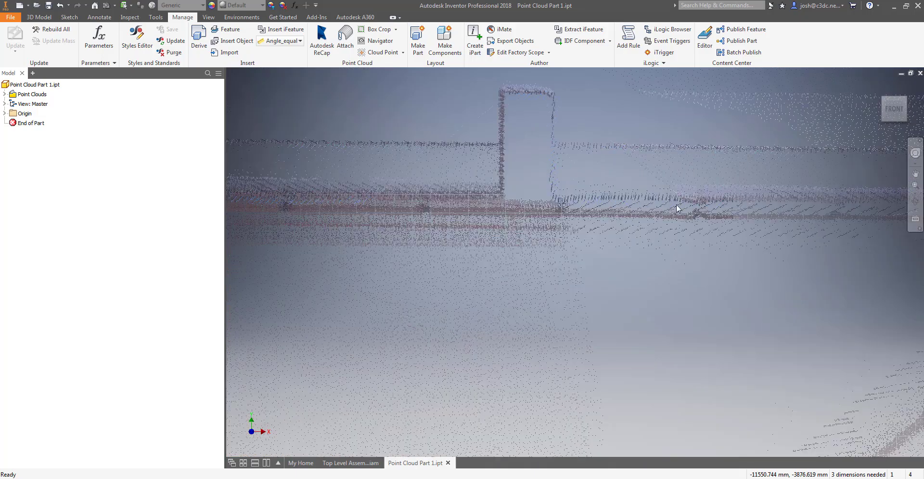
pyautogui.scroll(-5, 676, 207)
pyautogui.moveTo(707, 229); pyautogui.dragTo(388, 212, button='middle')
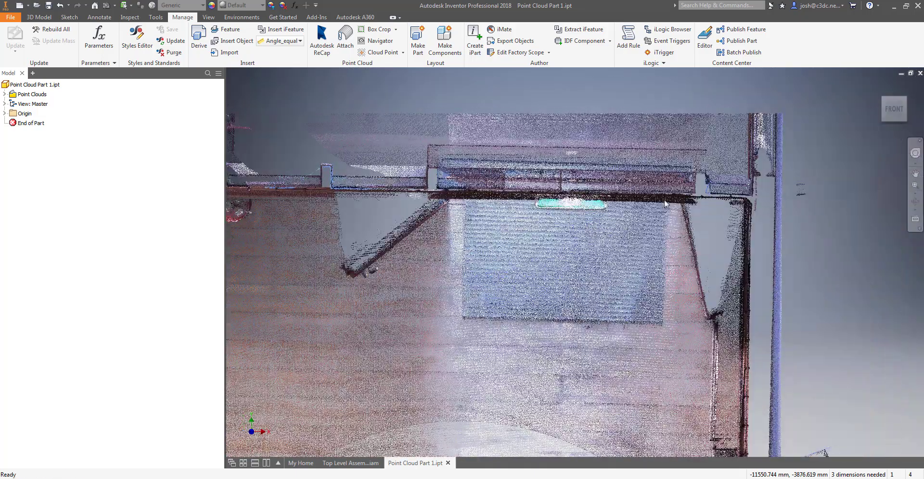
pyautogui.moveTo(705, 432); pyautogui.dragTo(617, 266, button='middle')
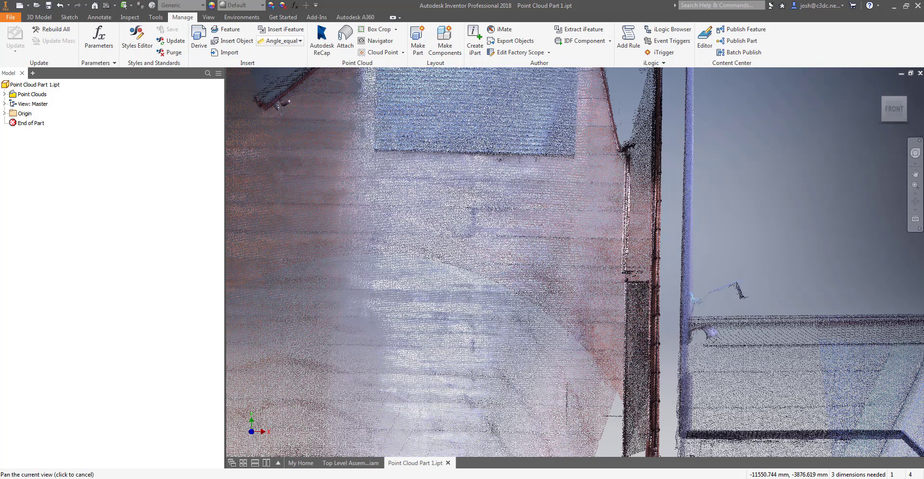
# Box-crop the point cloud to a narrow band across the hall's full width from the rotated front view
pyautogui.click(911, 110)
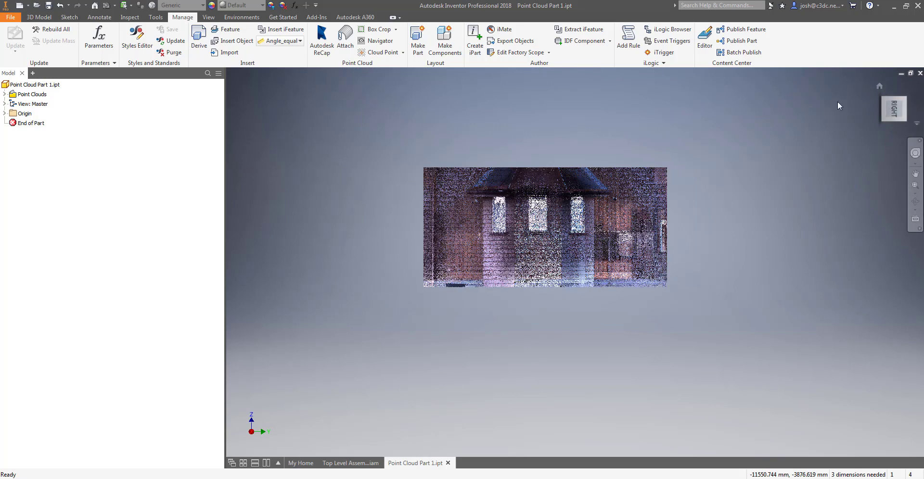
pyautogui.click(902, 98)
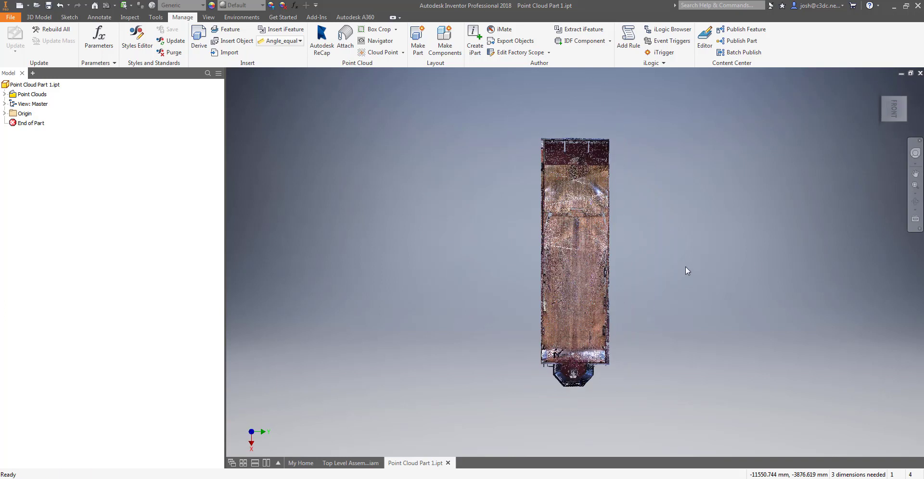
pyautogui.scroll(-6, 592, 320)
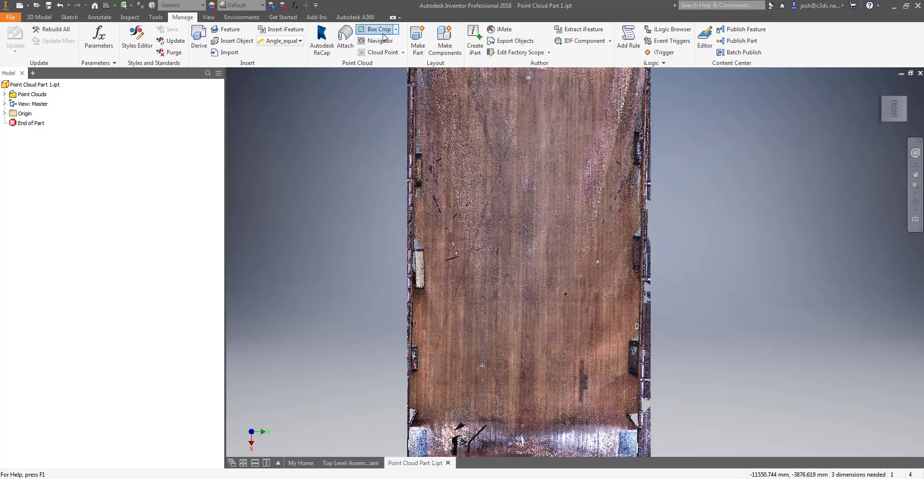
pyautogui.click(382, 33)
pyautogui.click(380, 243)
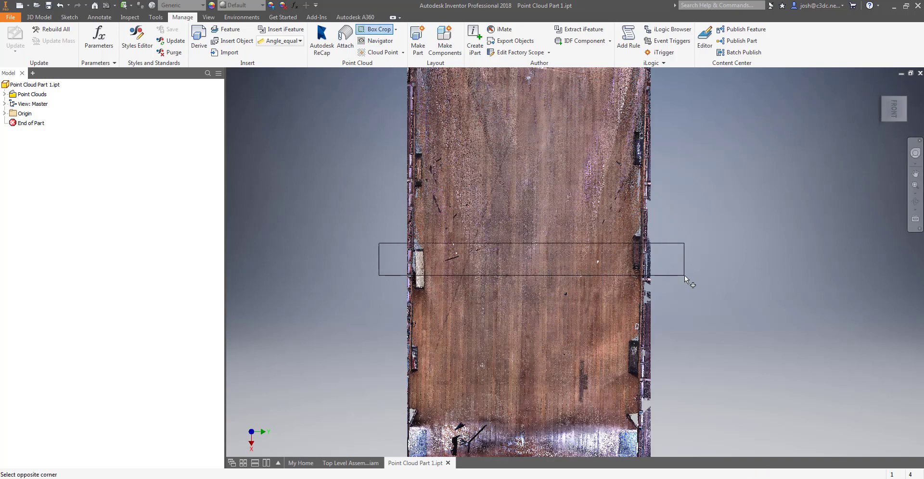
pyautogui.click(685, 275)
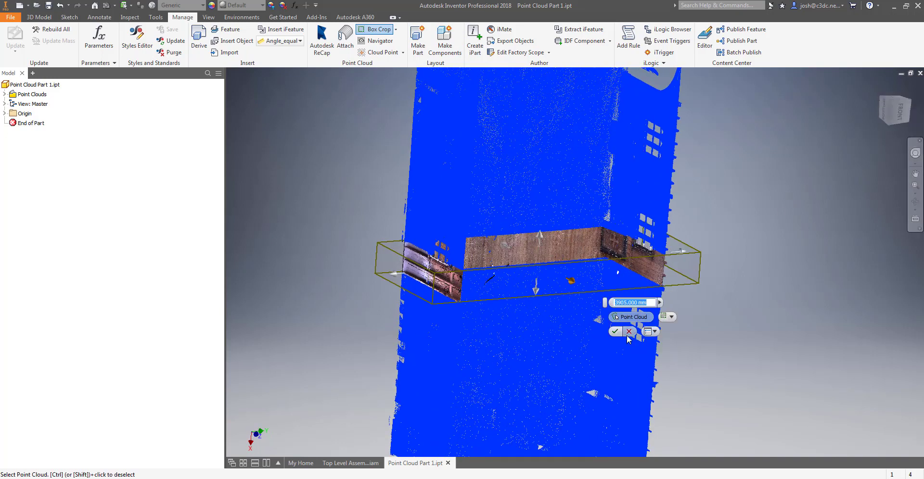
pyautogui.click(615, 331)
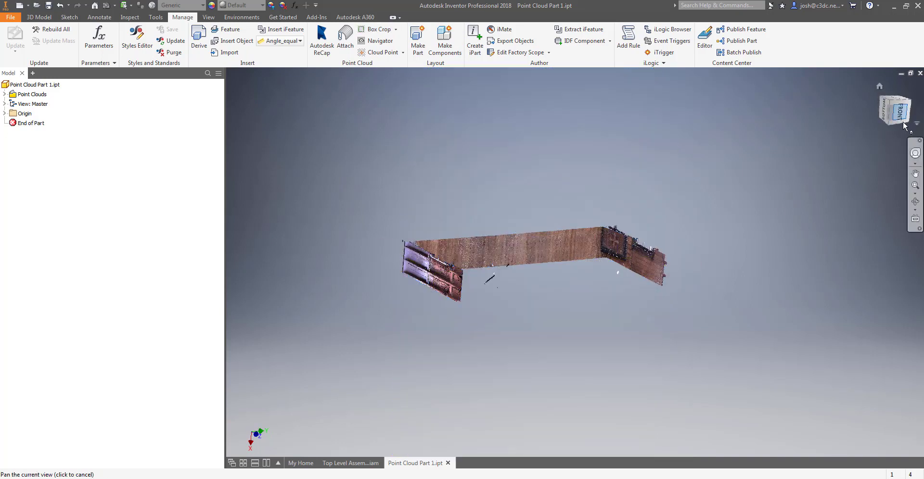
pyautogui.click(904, 124)
pyautogui.scroll(-3, 600, 302)
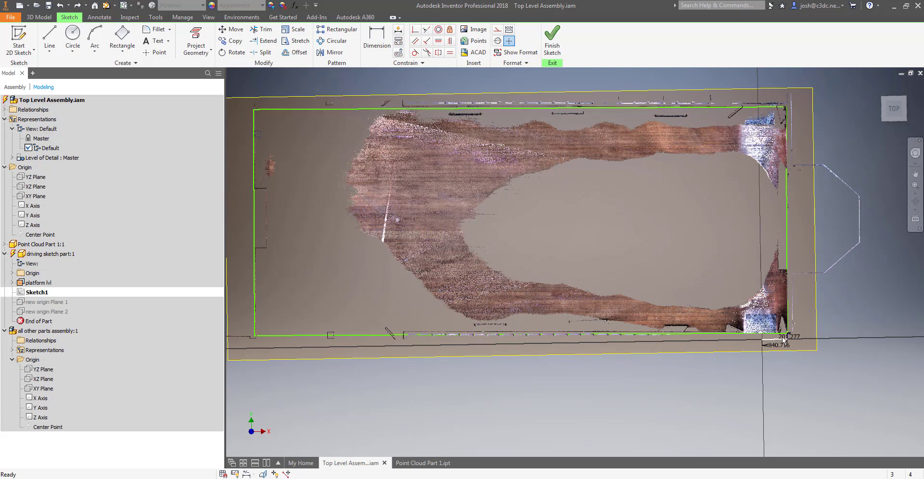
# In Sketch1 of Top Level Assembly.iam, set the vertical offset of the rectangle's dimensioned corner to 300 mm and check the wall alignment
pyautogui.doubleClick(797, 346)
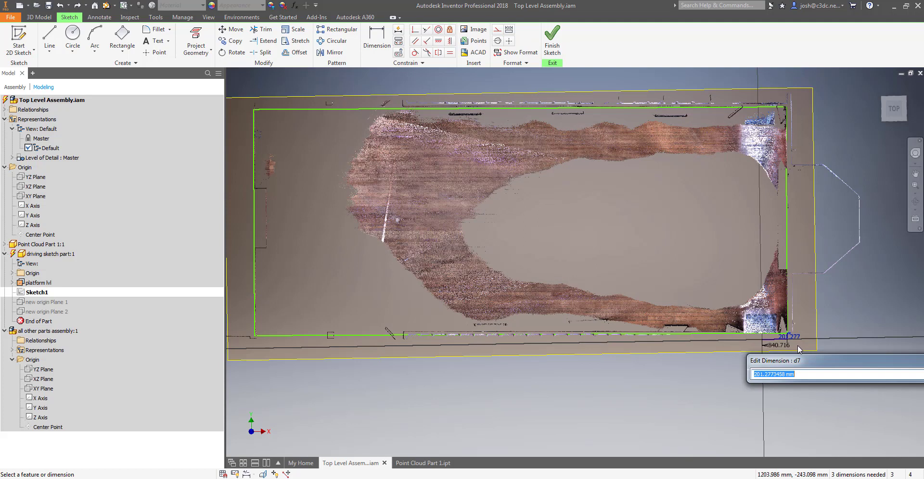
pyautogui.write('300')
pyautogui.press('Return')
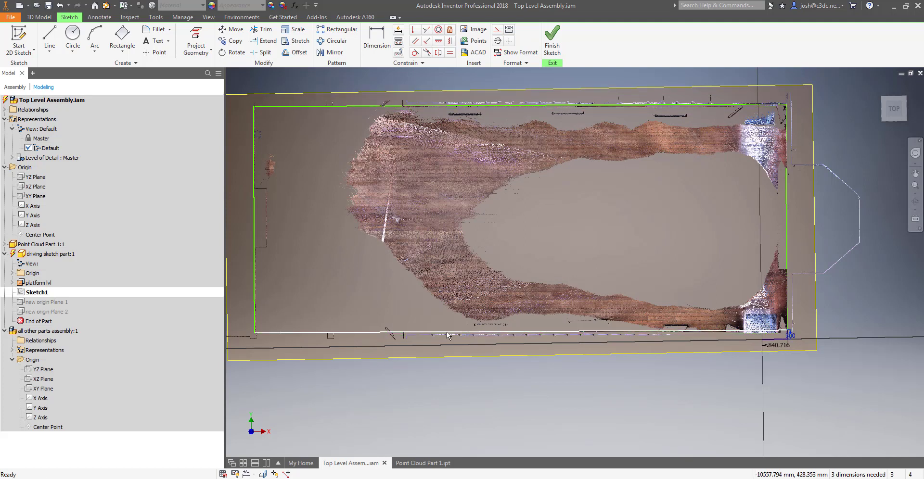
pyautogui.scroll(4, 475, 329)
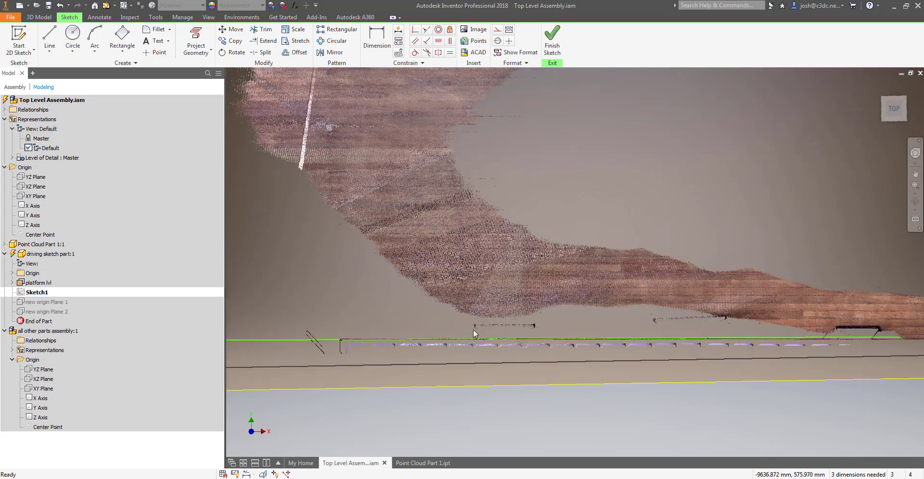
pyautogui.scroll(-3, 484, 289)
pyautogui.click(510, 83)
pyautogui.click(530, 157)
pyautogui.scroll(-3, 544, 180)
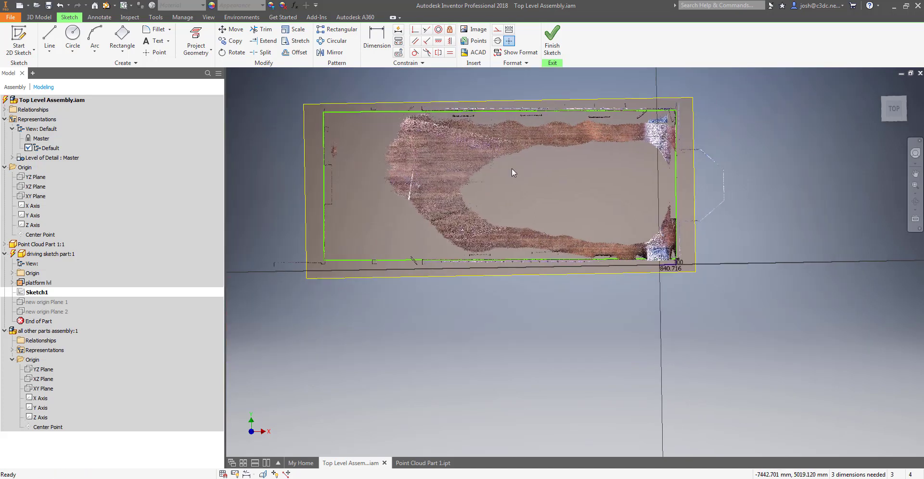
# Dimension the rectangle's long edge nearest the sketch's horizontal axis to 17850 mm
pyautogui.rightClick(577, 215)
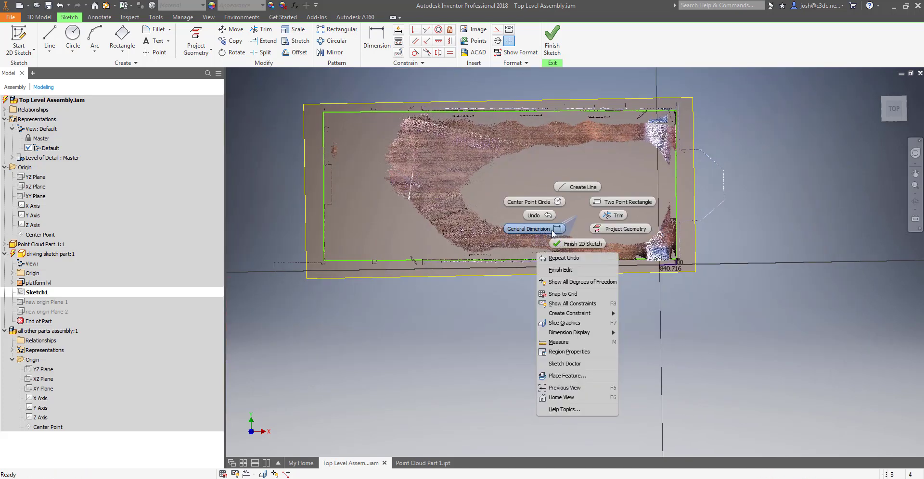
pyautogui.click(532, 229)
pyautogui.click(487, 260)
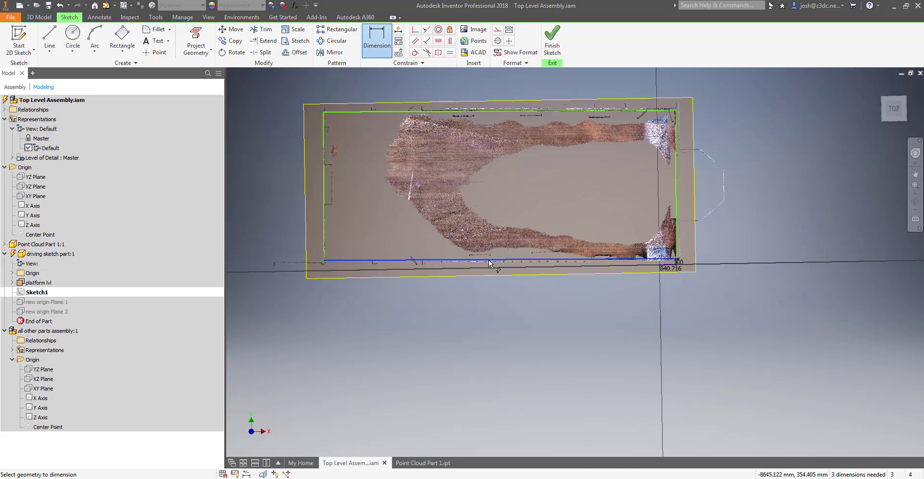
pyautogui.click(489, 269)
pyautogui.moveTo(459, 304); pyautogui.dragTo(490, 303)
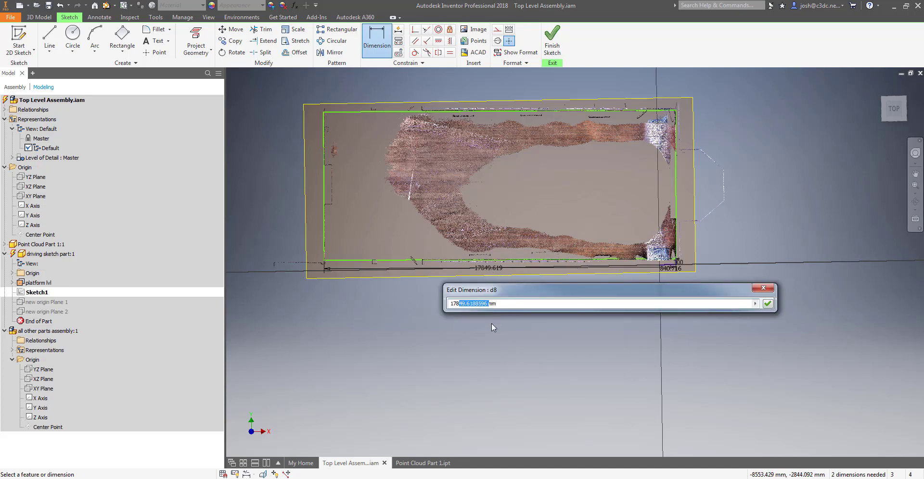
pyautogui.press('Return')
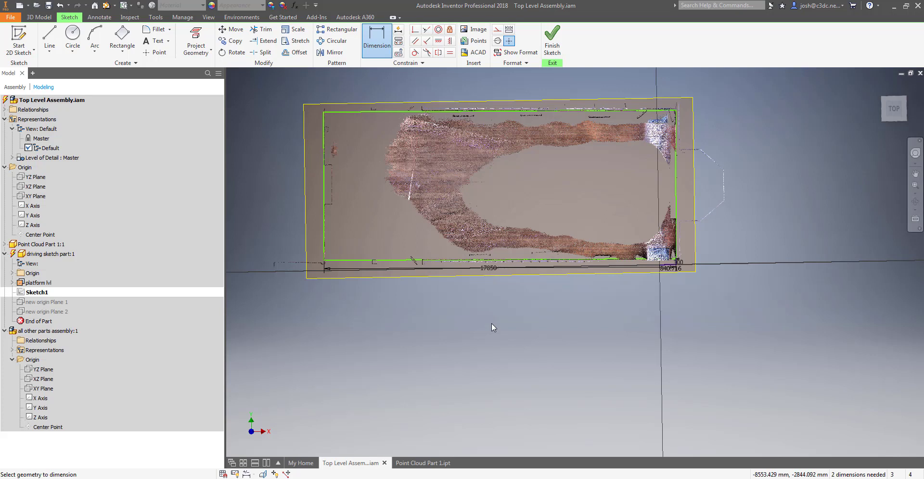
# Dimension the rectangle's short edge at the bay-window end to 7525 mm
pyautogui.click(677, 232)
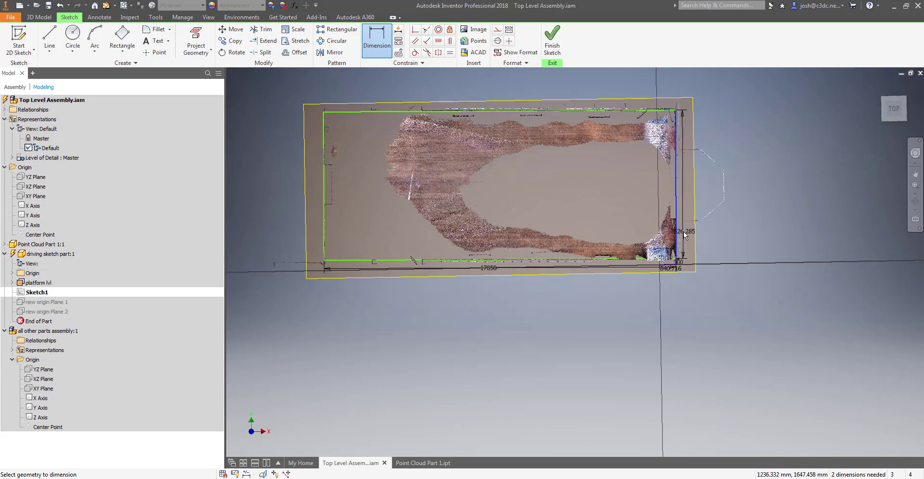
pyautogui.click(685, 235)
pyautogui.moveTo(653, 266); pyautogui.dragTo(699, 264)
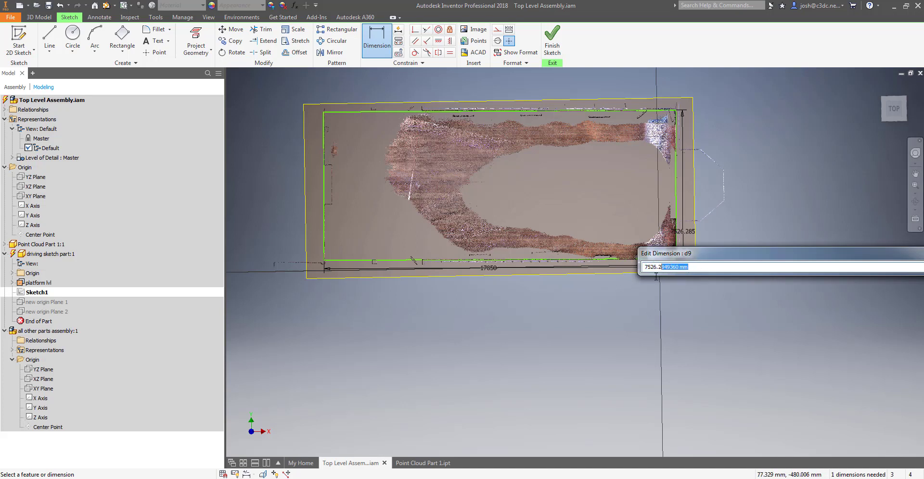
pyautogui.write('525')
pyautogui.press('Return')
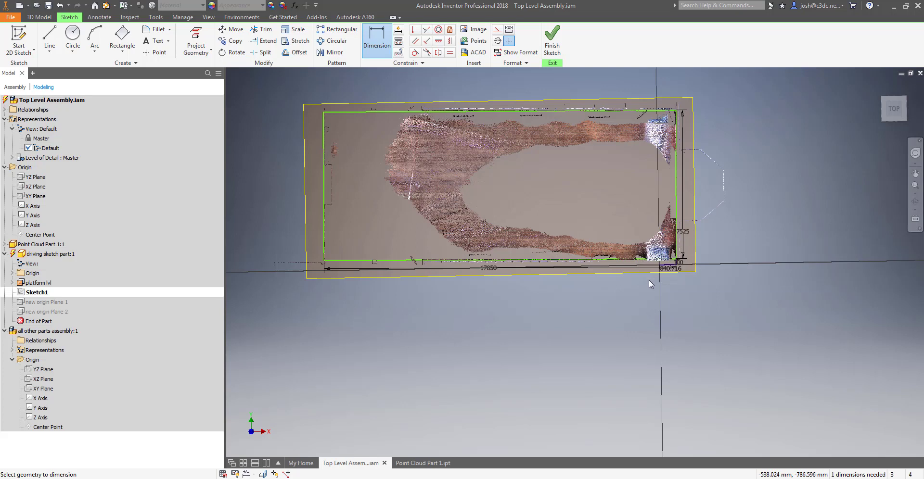
pyautogui.rightClick(626, 289)
pyautogui.click(608, 301)
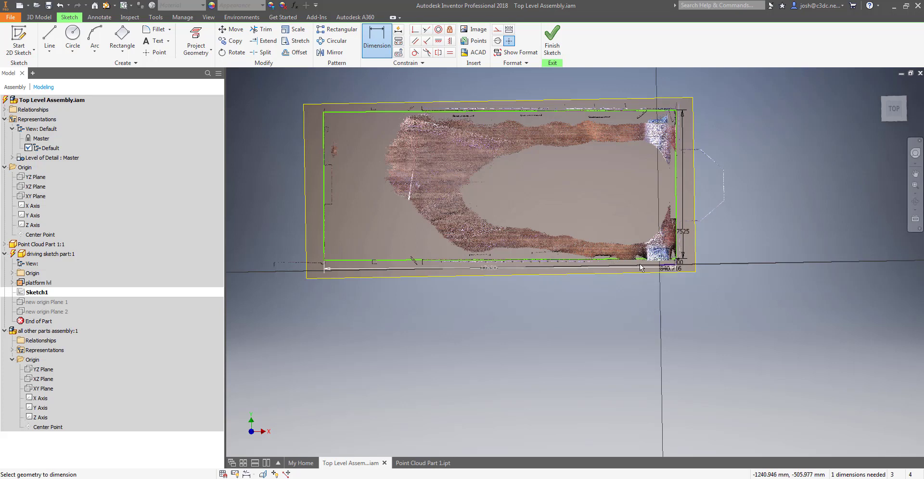
# Add an angular dimension between the rectangle's lower long edge and the horizontal axis, accepting the measured angle, and finish the sketch edit
pyautogui.click(640, 259)
pyautogui.click(665, 265)
pyautogui.scroll(5, 655, 266)
pyautogui.click(655, 269)
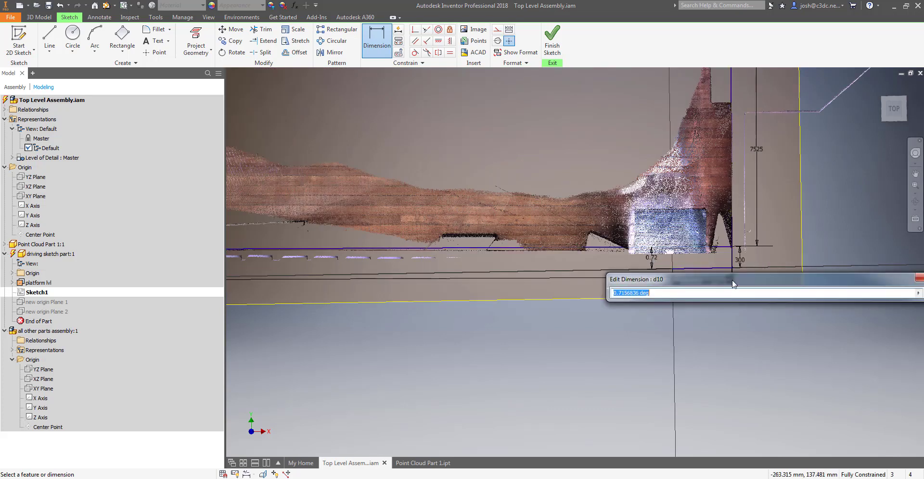
pyautogui.press('Return')
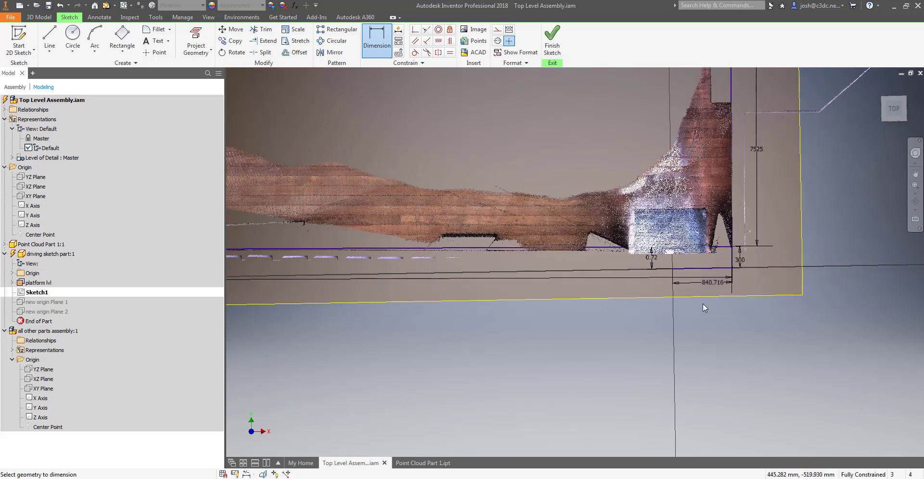
pyautogui.scroll(-5, 703, 303)
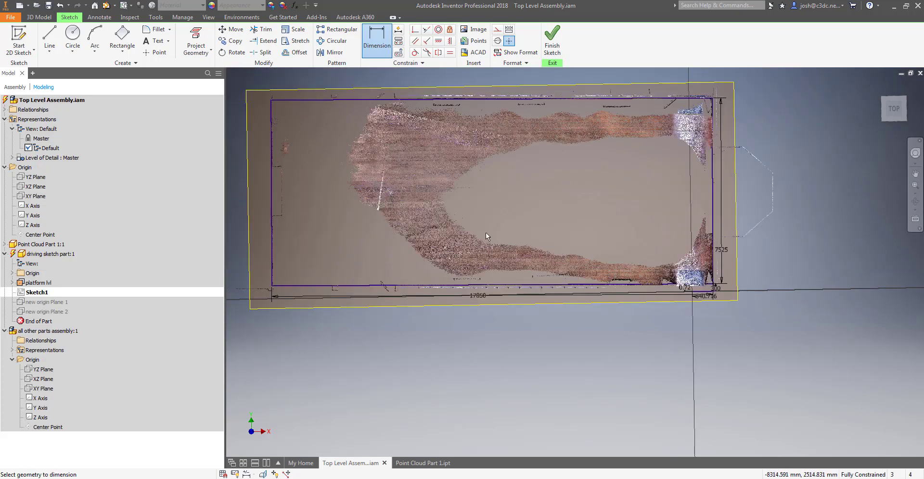
pyautogui.press('Escape')
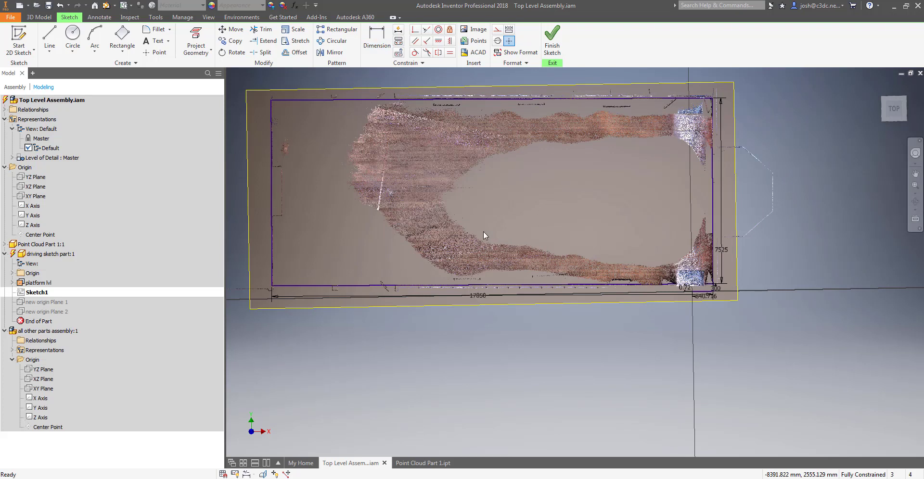
pyautogui.click(552, 46)
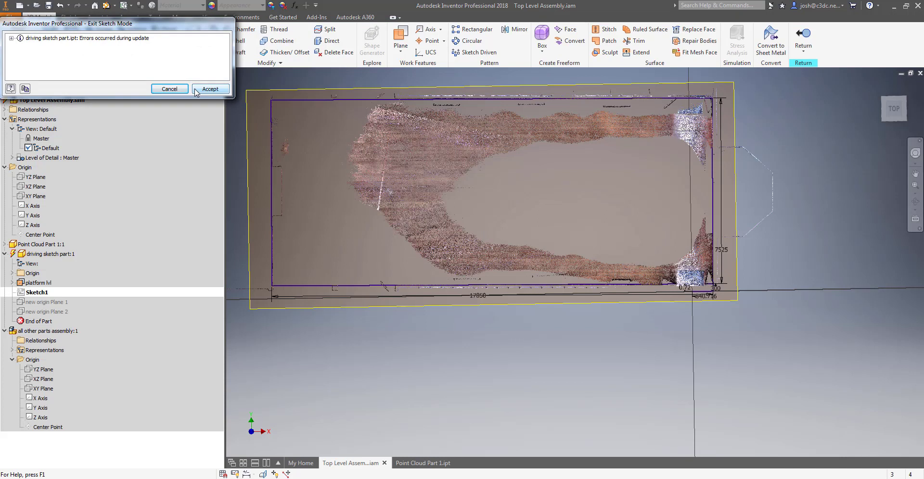
pyautogui.click(209, 89)
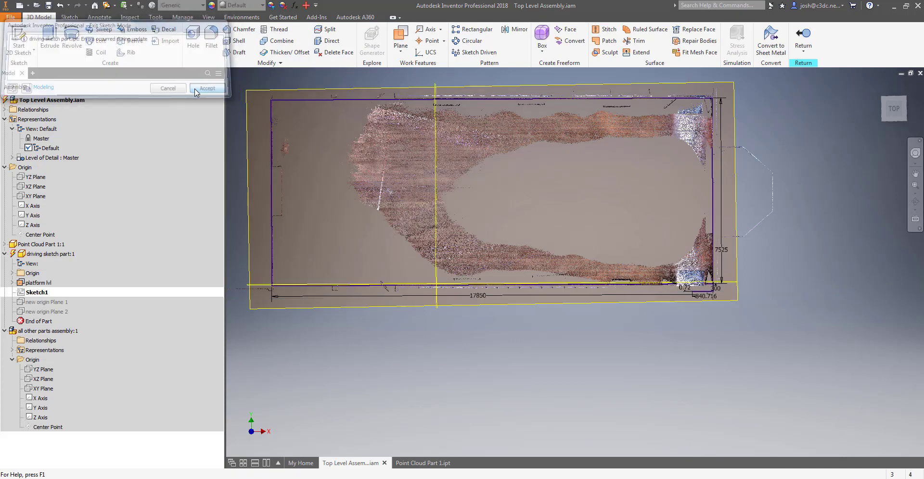
# Redefine new origin Plane 1 in the driving sketch part so it runs along the rectangle's 7525 mm short edge
pyautogui.rightClick(64, 304)
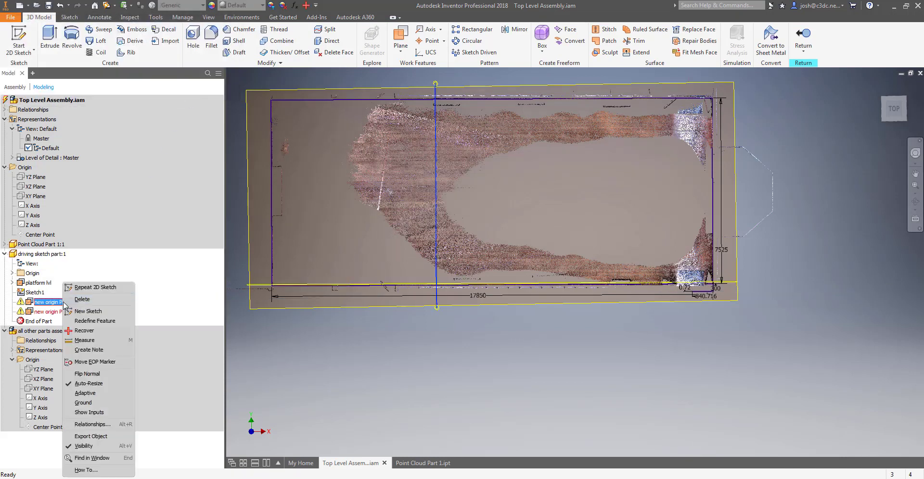
pyautogui.click(96, 321)
pyautogui.press('F4')
pyautogui.moveTo(630, 315); pyautogui.dragTo(656, 313)
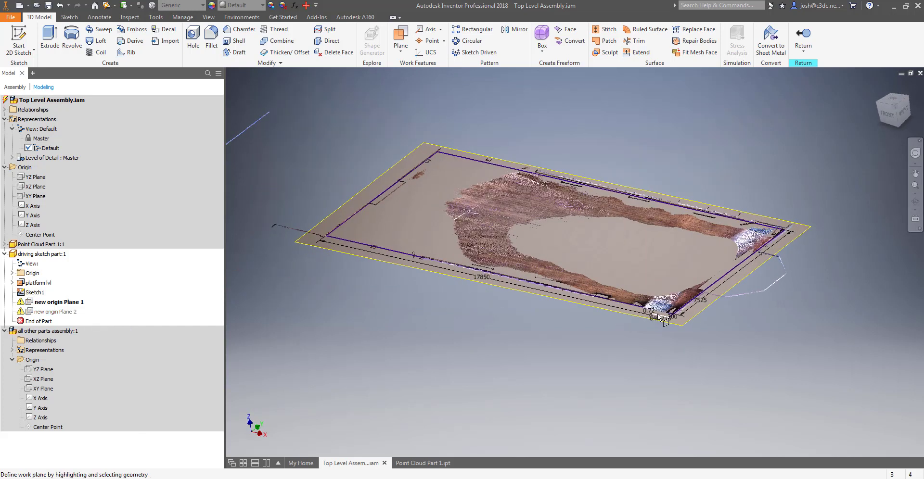
pyautogui.scroll(-5, 660, 313)
pyautogui.click(662, 299)
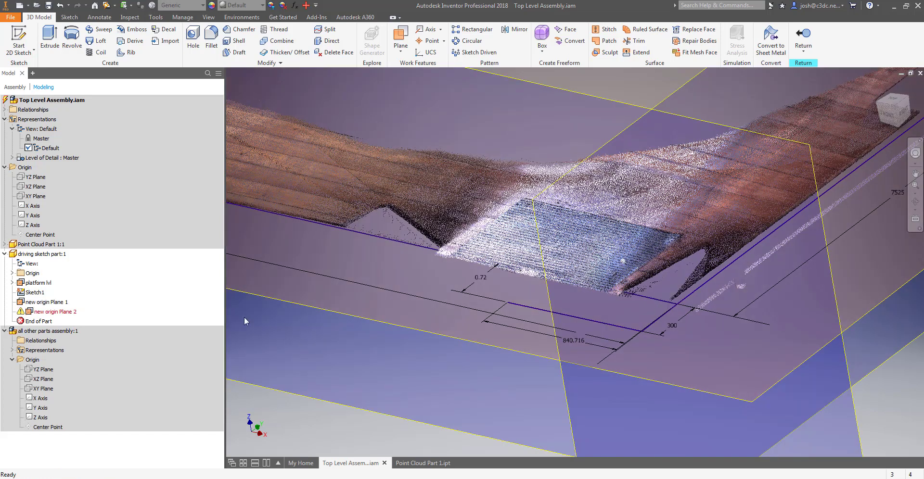
# Redefine new origin Plane 2 so it runs along the rectangle's 17850 mm long edge
pyautogui.rightClick(68, 311)
pyautogui.click(100, 333)
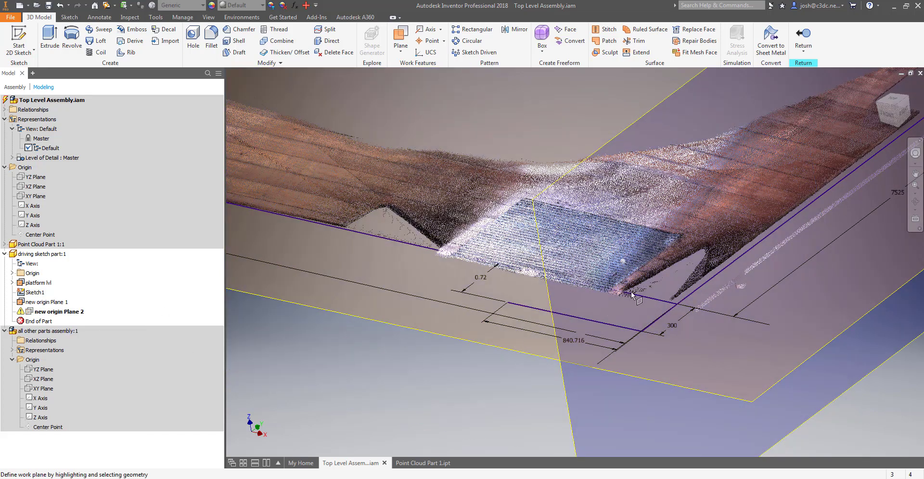
pyautogui.click(674, 304)
pyautogui.scroll(-4, 652, 301)
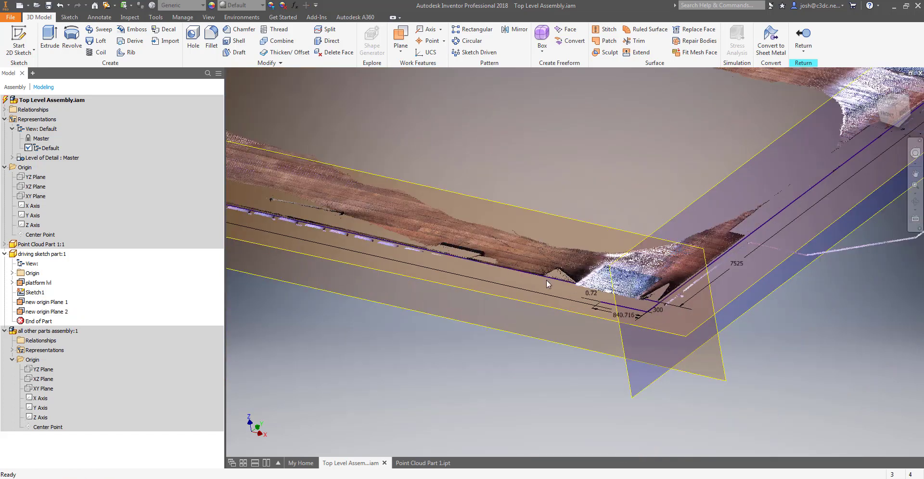
# Finish editing the driving sketch part and return to Top Level Assembly.iam, accepting the update
pyautogui.rightClick(547, 171)
pyautogui.click(549, 198)
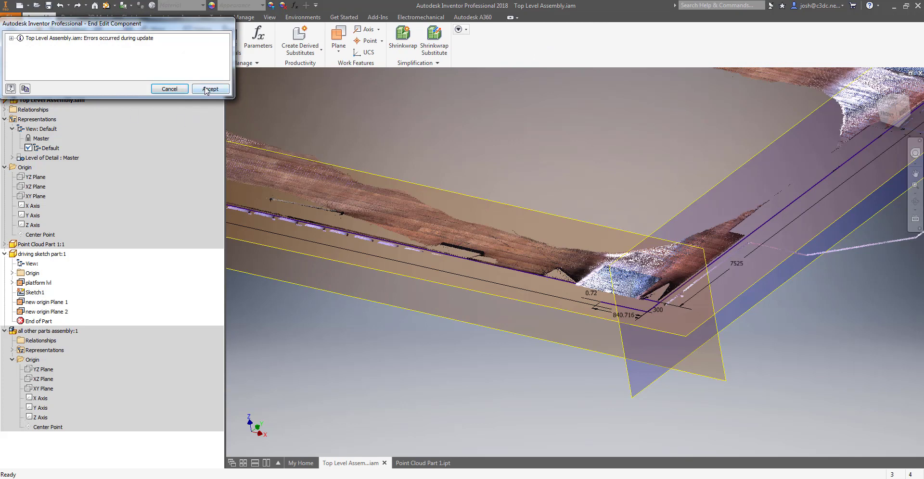
pyautogui.click(206, 90)
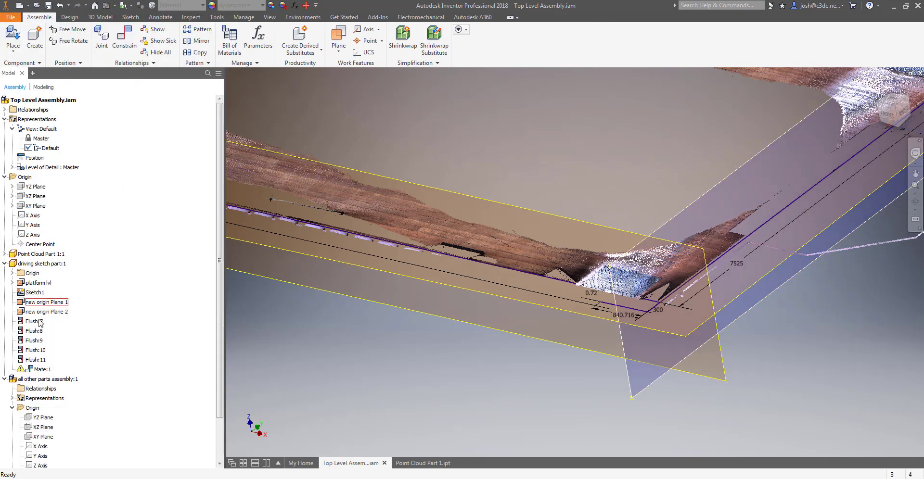
# Edit the Mate:1 constraint to use the Flush solution with a 0 mm offset
pyautogui.rightClick(38, 368)
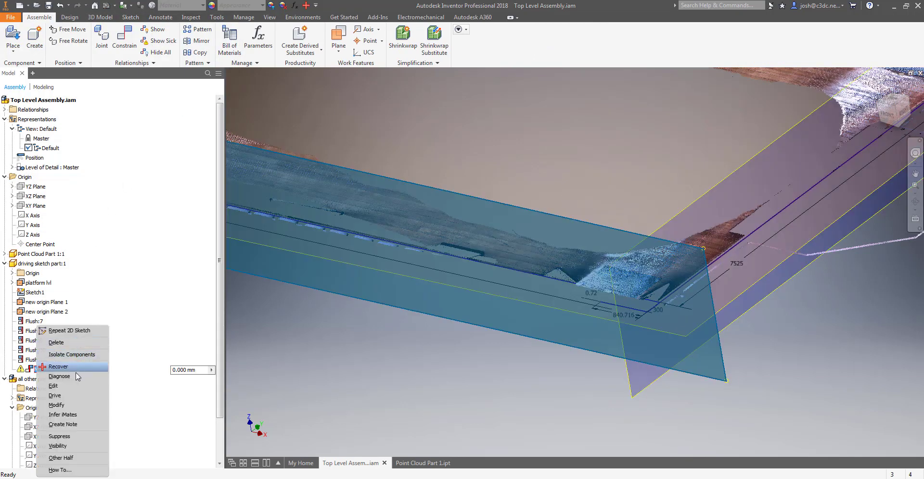
pyautogui.click(76, 385)
pyautogui.click(364, 140)
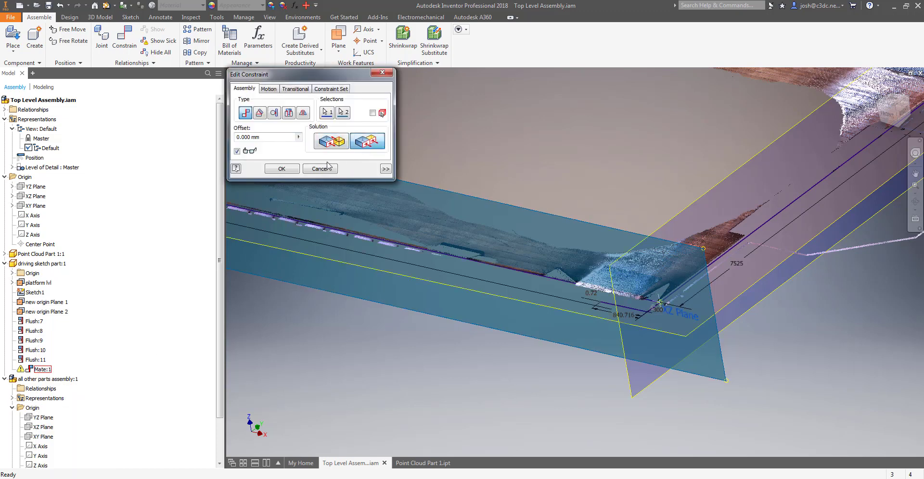
pyautogui.click(283, 166)
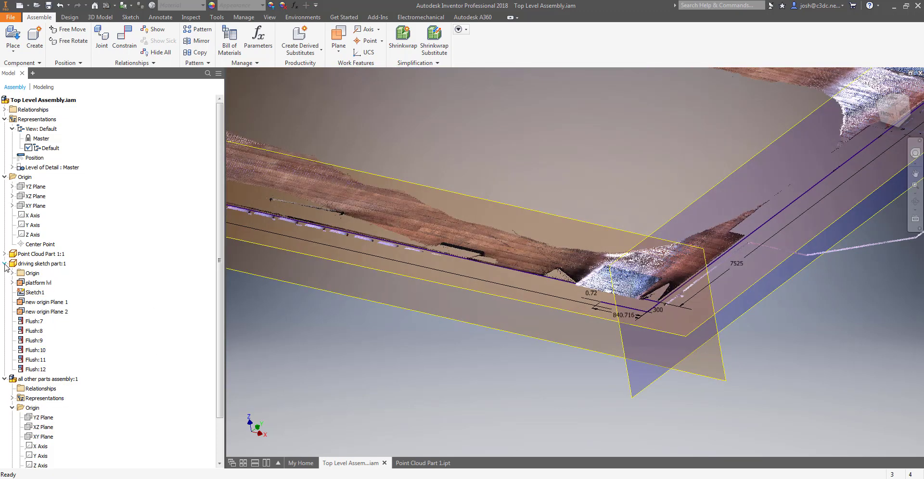
# Open the all other parts assembly component in its own window
pyautogui.click(4, 264)
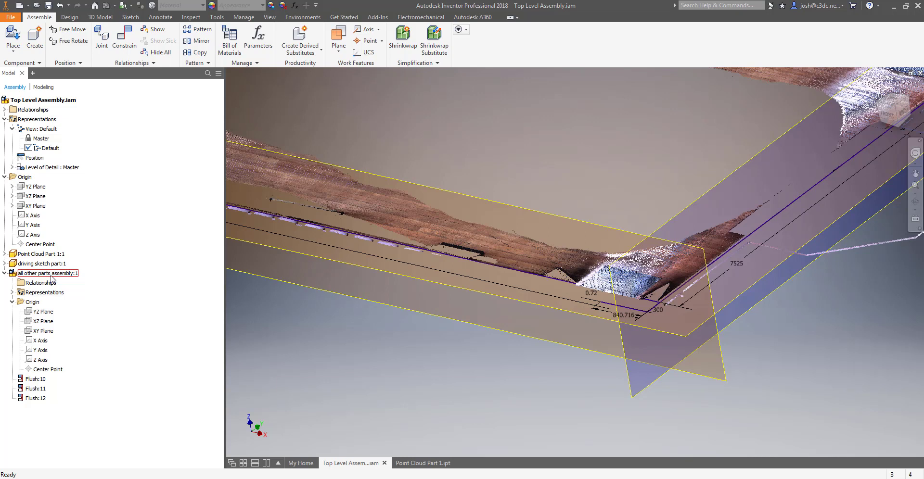
pyautogui.rightClick(52, 279)
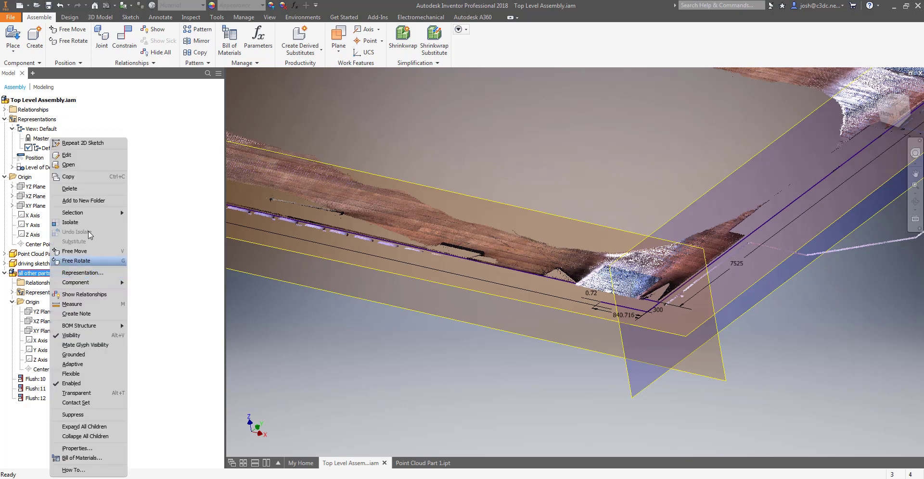
pyautogui.click(76, 165)
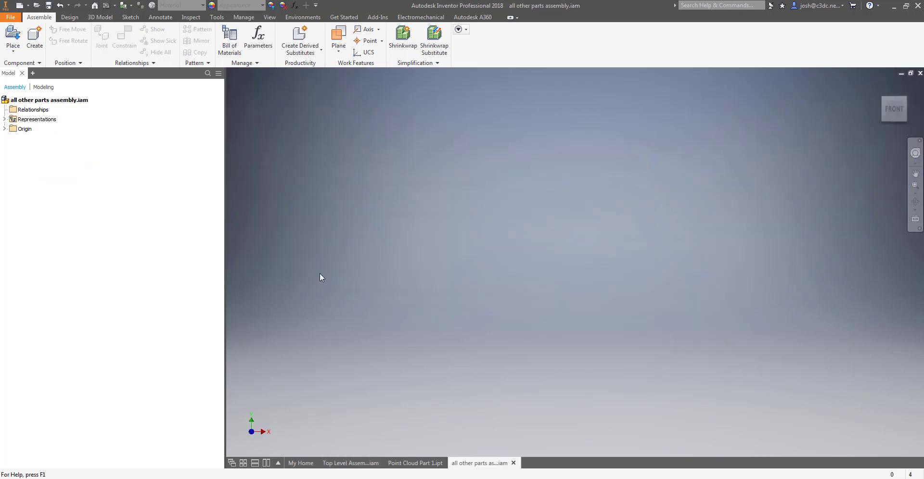
# Create a new part and save it in the 2.0 Inventor folder as "all other parts assembly - driving sketch part.ipt"
pyautogui.click(27, 5)
pyautogui.click(37, 59)
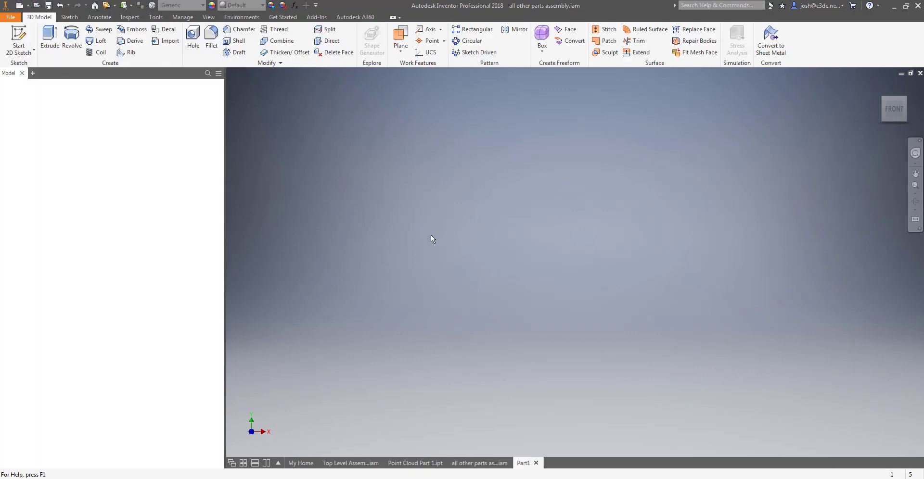
pyautogui.click(50, 7)
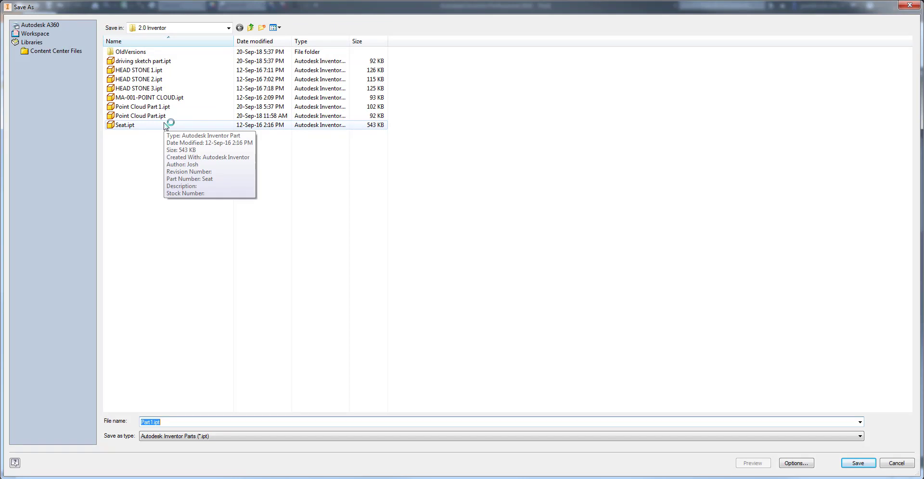
pyautogui.click(160, 61)
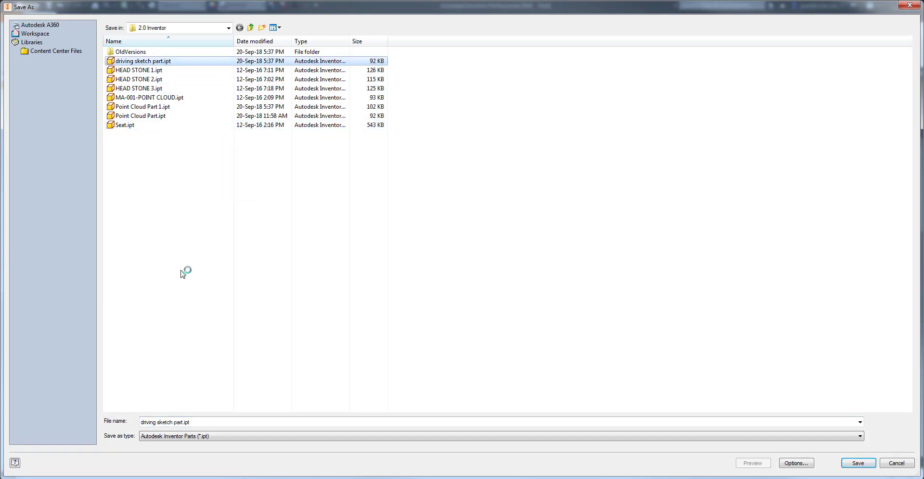
pyautogui.click(143, 423)
pyautogui.click(143, 423)
pyautogui.write('all oth')
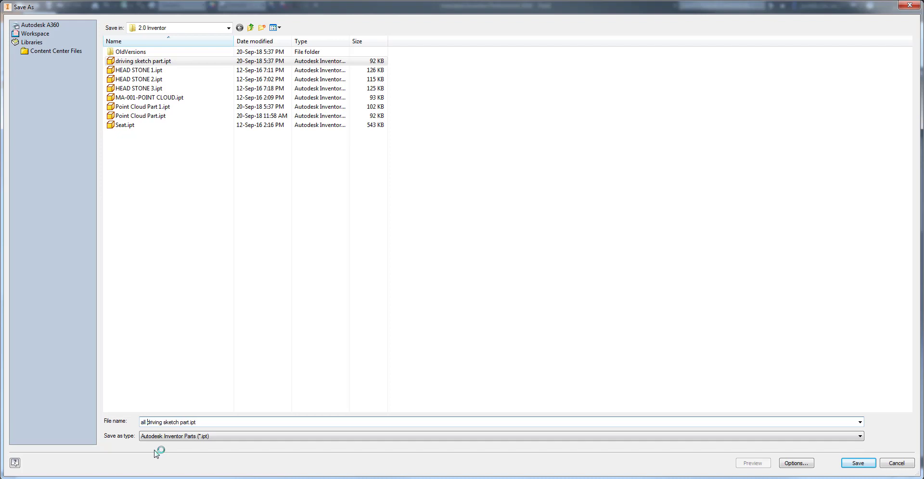
pyautogui.write('er parts assembly -')
pyautogui.press('Return')
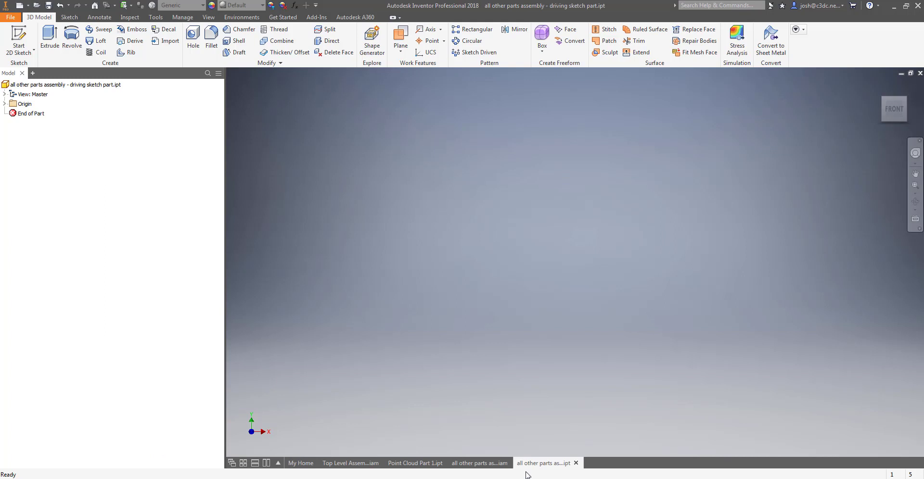
# Place the part all other parts assembly - driving sketch part into all other parts assembly.iam
pyautogui.click(479, 463)
pyautogui.click(13, 36)
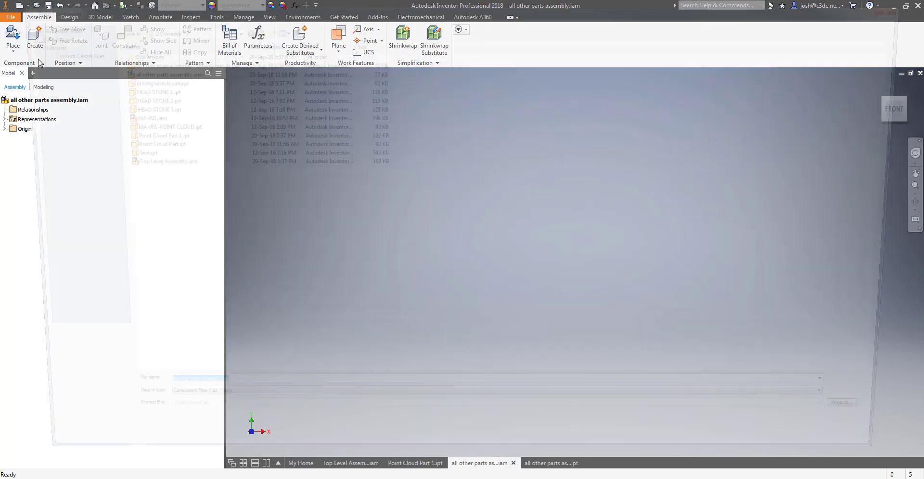
pyautogui.click(152, 63)
pyautogui.doubleClick(153, 64)
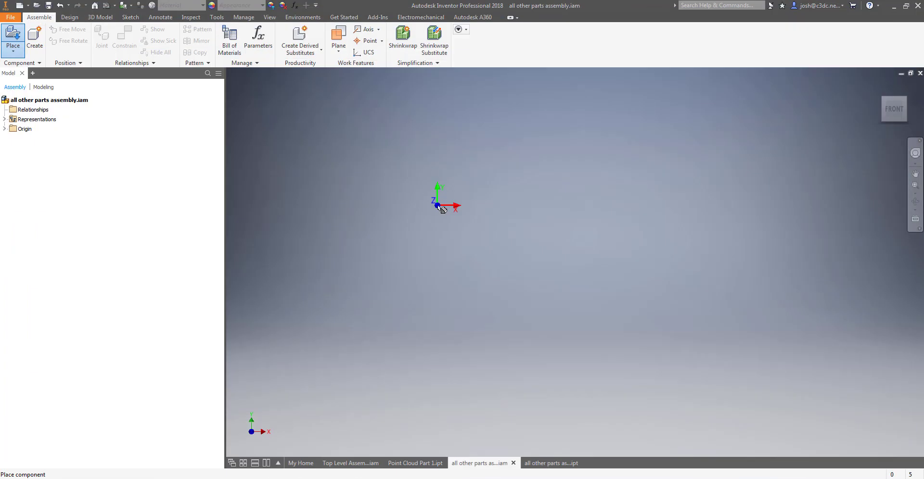
# Constrain the placed part's YZ plane flush with the assembly's YZ plane at a 0 mm offset
pyautogui.rightClick(350, 187)
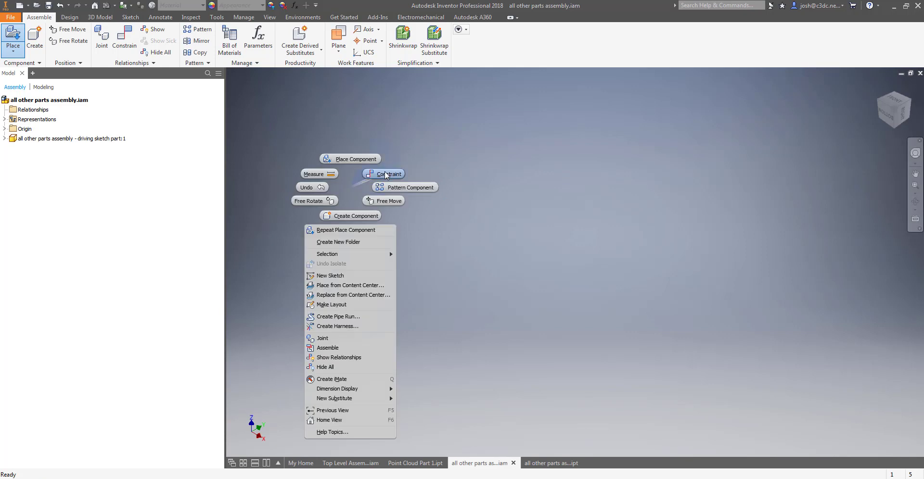
pyautogui.click(361, 159)
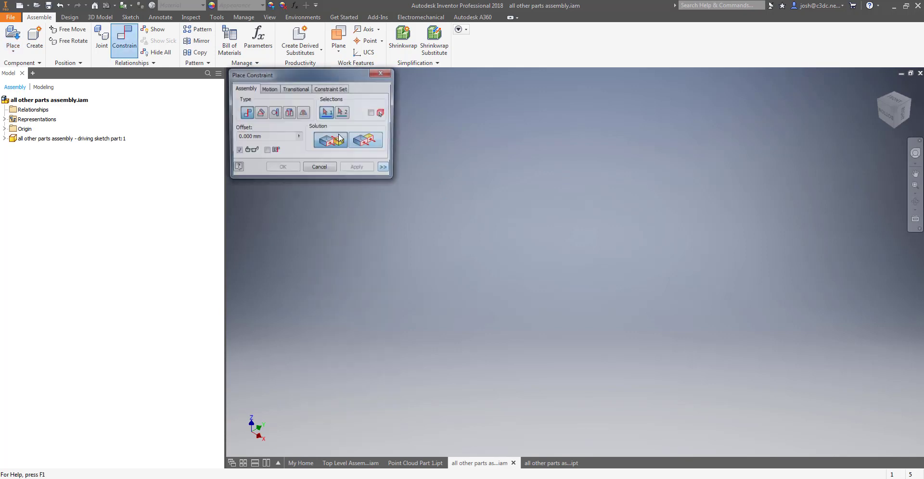
pyautogui.click(5, 139)
pyautogui.click(12, 148)
pyautogui.click(30, 159)
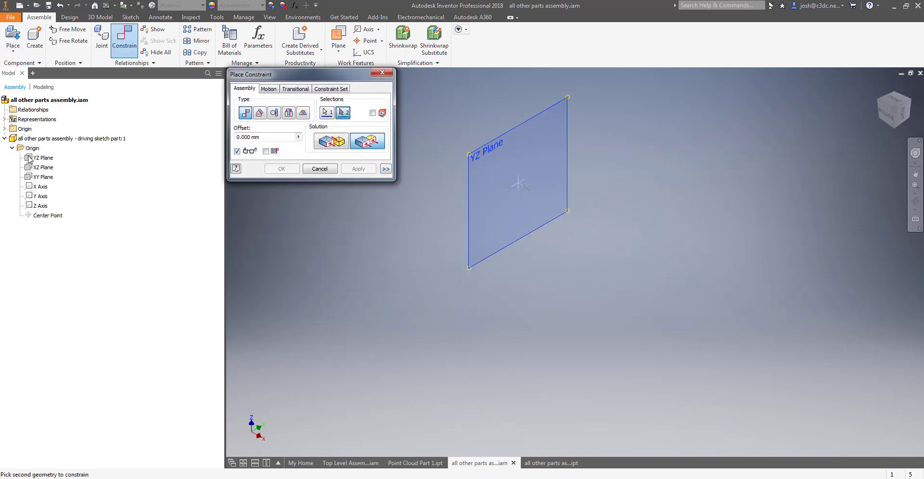
pyautogui.click(4, 129)
pyautogui.click(30, 140)
pyautogui.rightClick(73, 148)
pyautogui.click(77, 129)
# Constrain the placed part's XZ plane flush with the assembly's XZ plane at a 0 mm offset
pyautogui.click(45, 148)
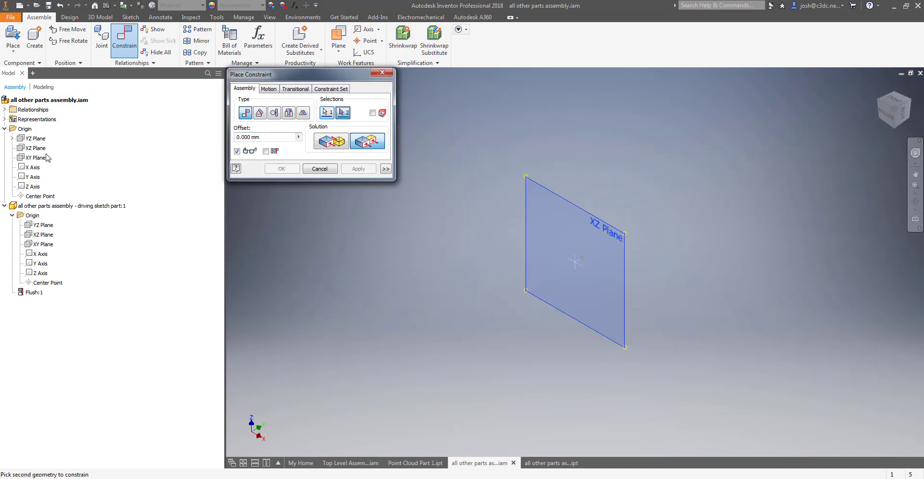
pyautogui.click(52, 236)
pyautogui.rightClick(55, 250)
pyautogui.click(30, 239)
# Constrain the placed part's XY plane flush with the assembly's XY plane at a 0 mm offset
pyautogui.click(53, 247)
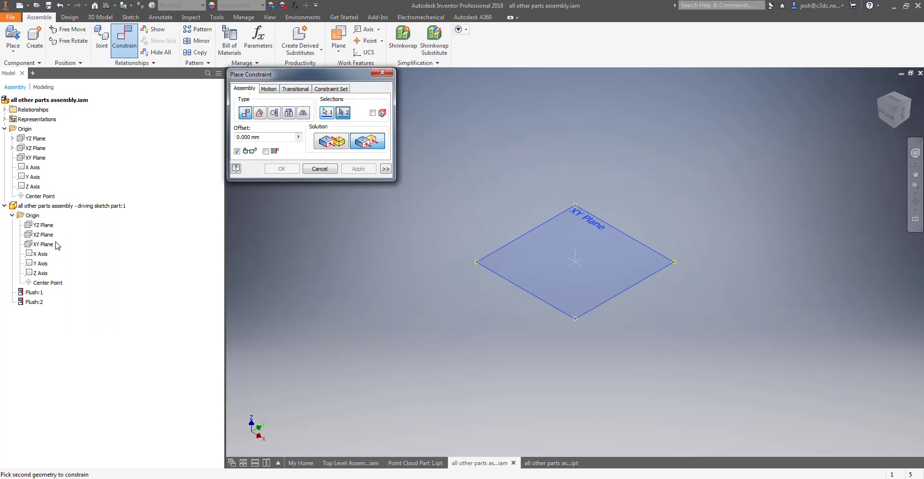
pyautogui.click(31, 158)
pyautogui.press('Return')
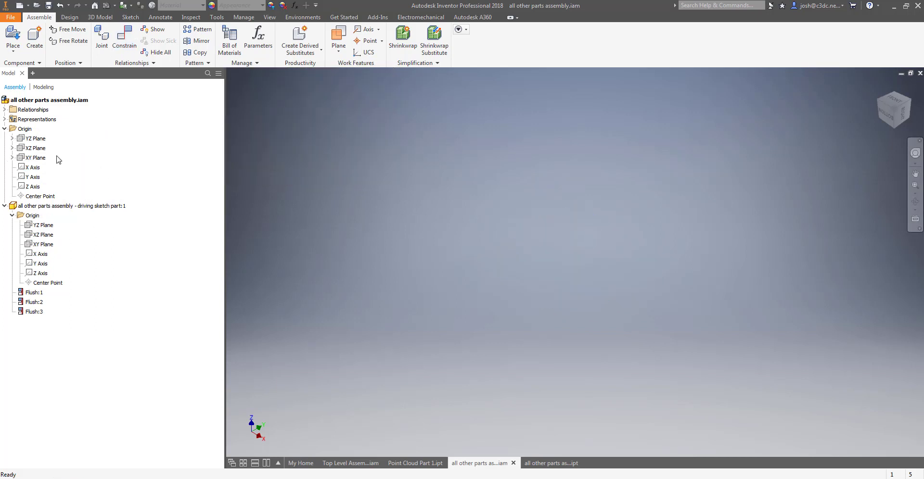
pyautogui.click(4, 129)
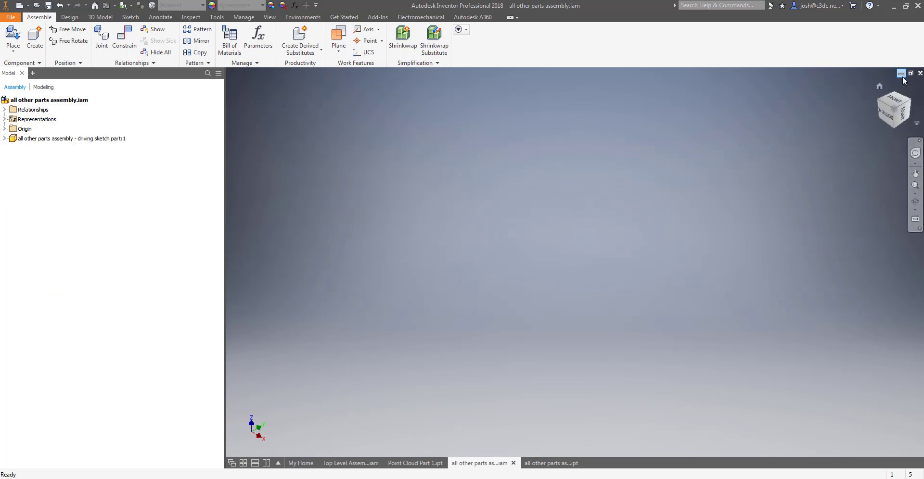
# Close all other parts assembly.iam and its driving sketch part file to return to Top Level Assembly.iam
pyautogui.click(919, 73)
pyautogui.click(377, 265)
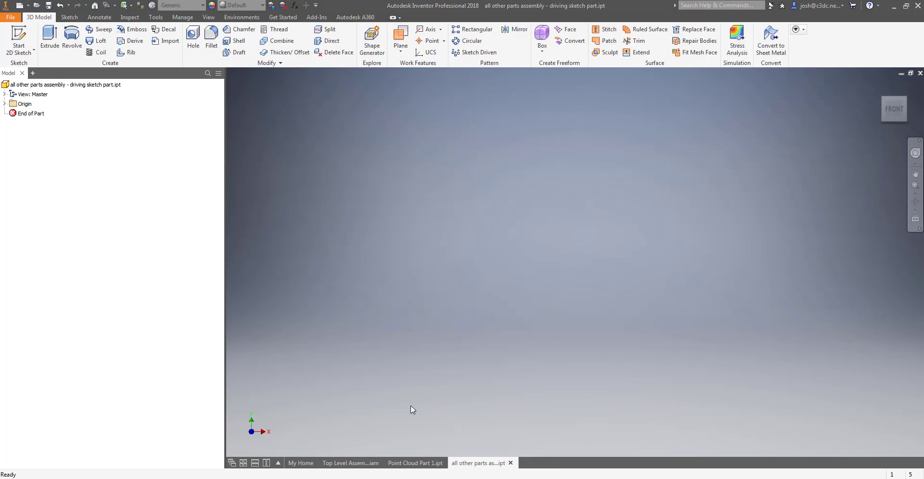
pyautogui.click(510, 463)
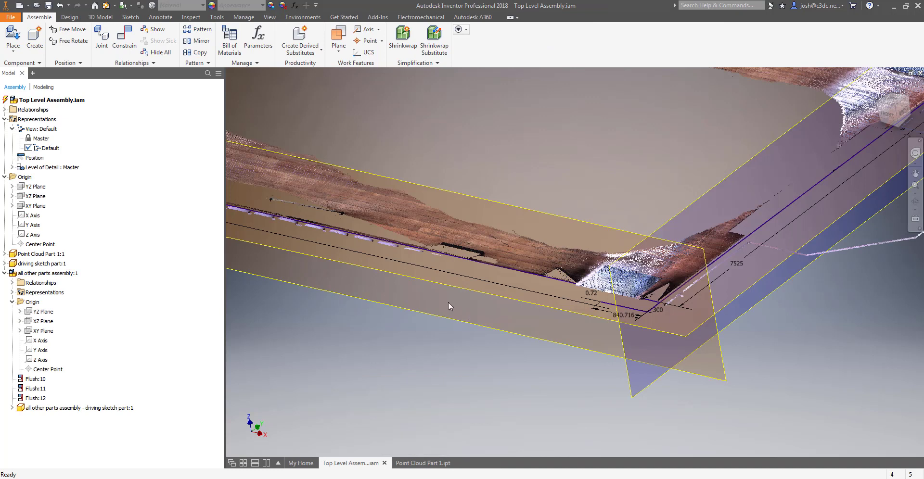
# Activate the nested all other parts assembly - driving sketch part for in-place editing and start a 2D sketch on its XY plane
pyautogui.moveTo(474, 306); pyautogui.dragTo(505, 316, button='middle')
pyautogui.scroll(-3, 506, 318)
pyautogui.press('F4')
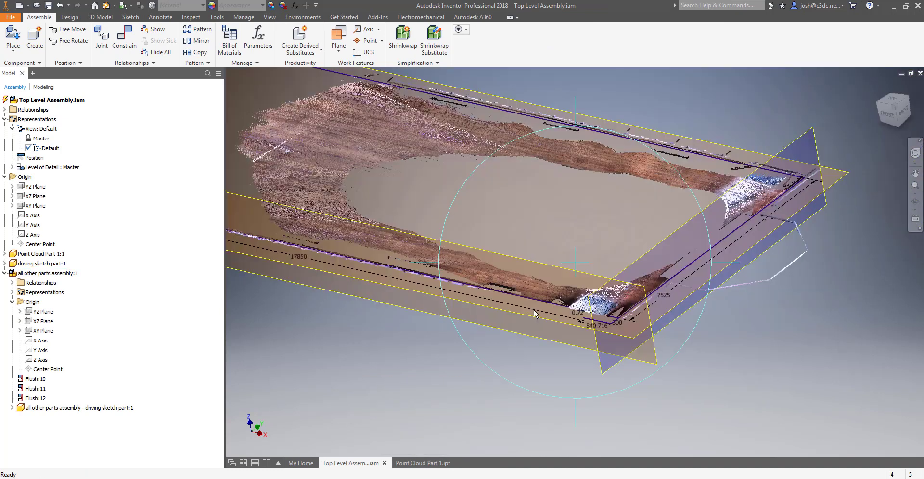
pyautogui.moveTo(543, 311); pyautogui.dragTo(544, 382)
pyautogui.doubleClick(48, 408)
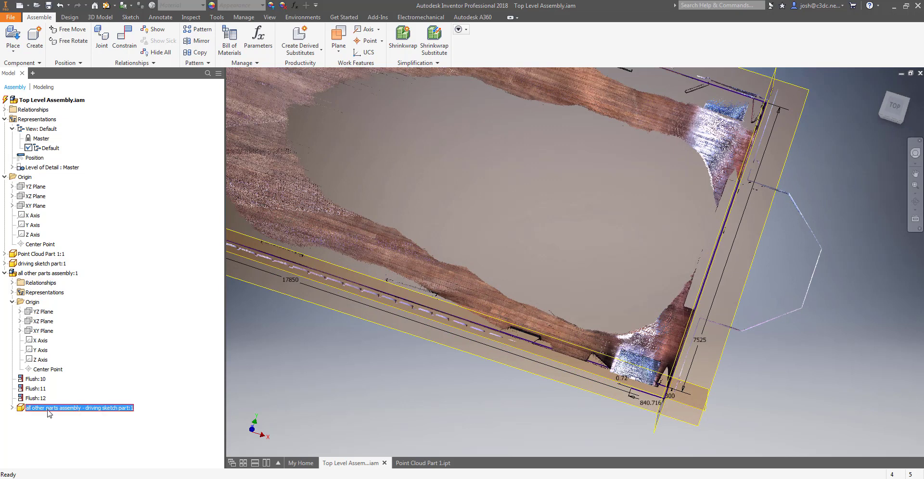
pyautogui.click(19, 389)
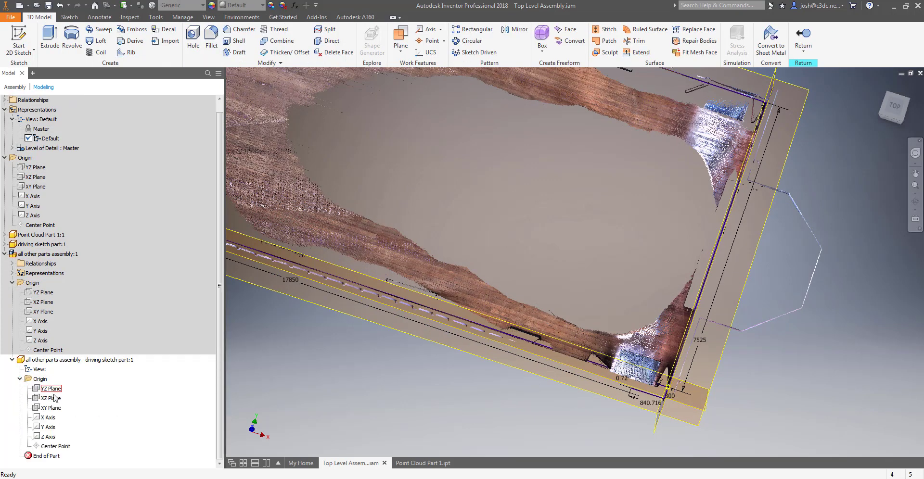
pyautogui.click(54, 408)
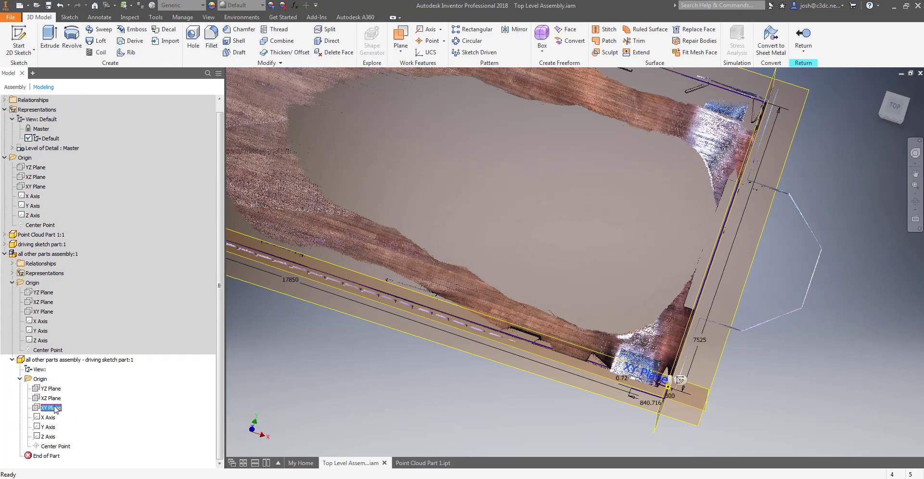
pyautogui.click(681, 381)
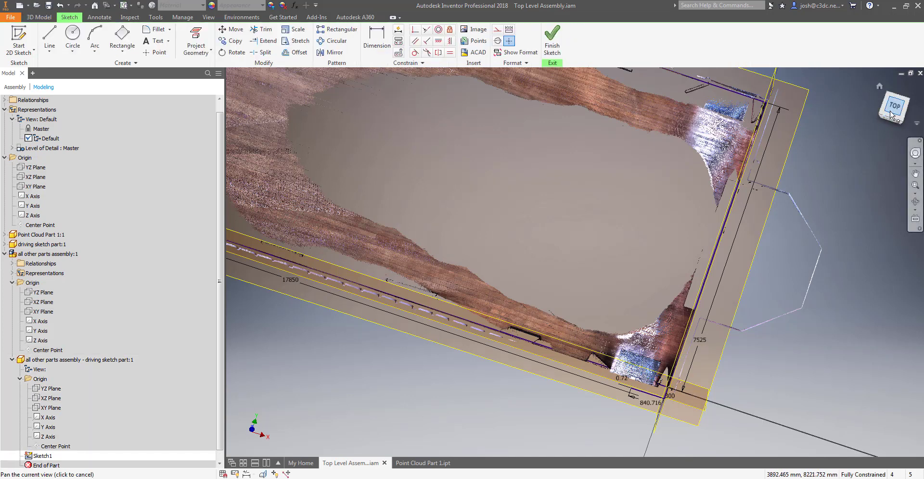
# Sketch a three-point rectangle about 3012 by 1347 mm from the sketch origin, extending inward over the scanned floor
pyautogui.scroll(-3, 736, 307)
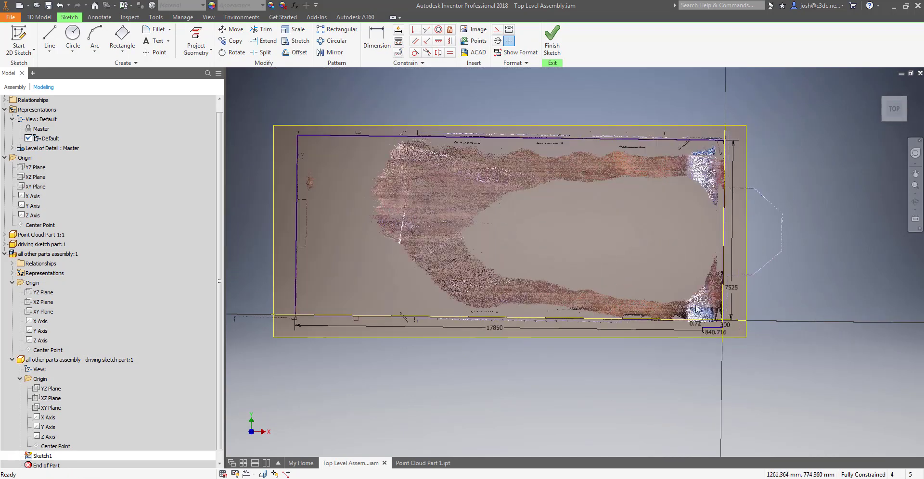
pyautogui.click(121, 39)
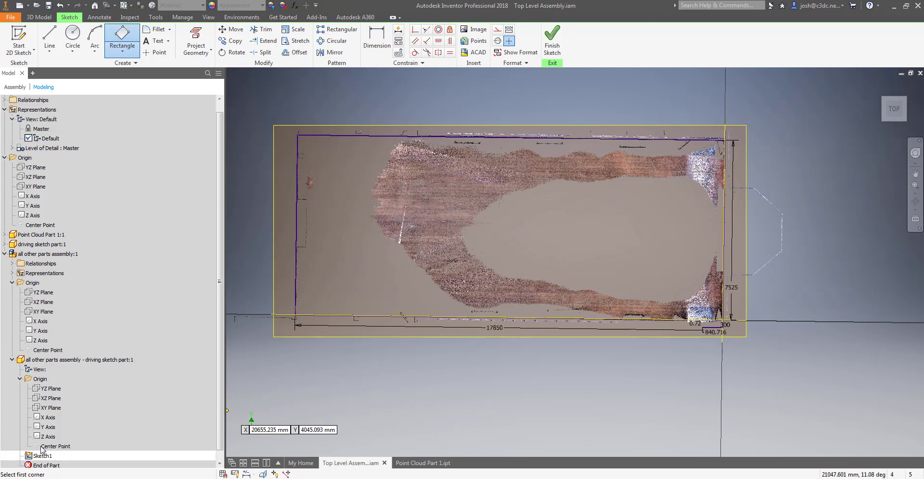
pyautogui.scroll(5, 713, 320)
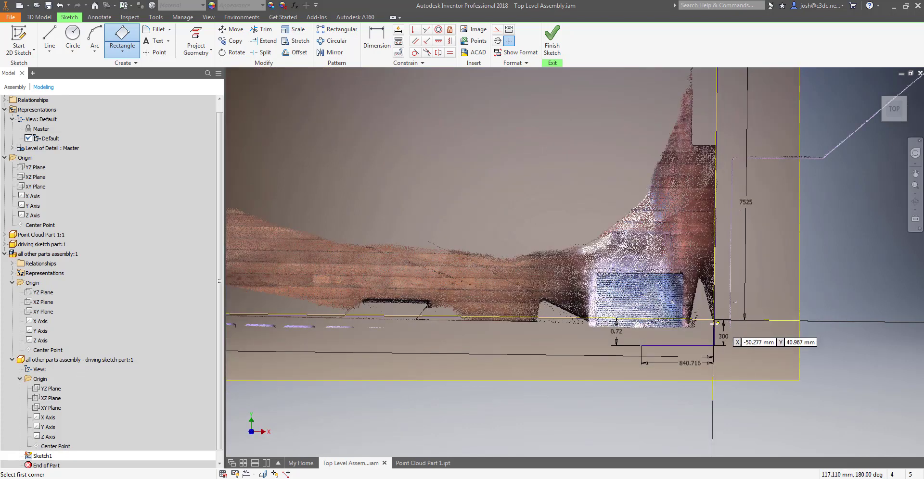
pyautogui.click(713, 320)
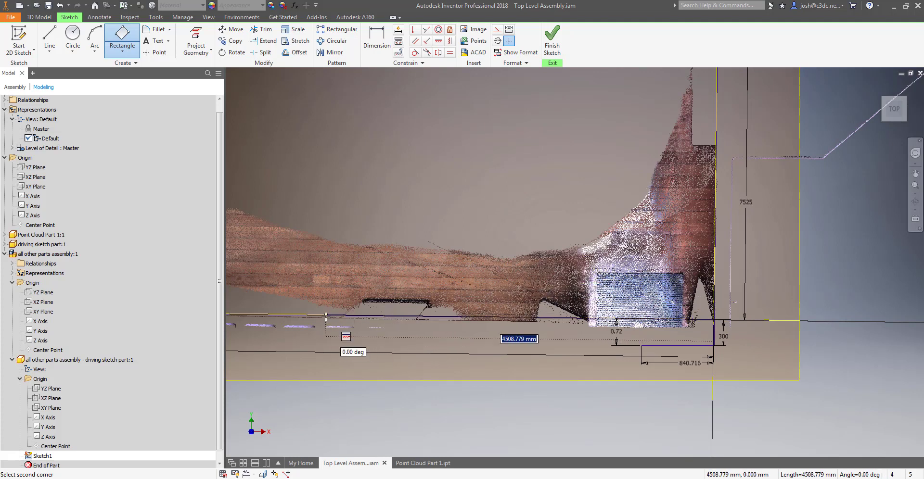
pyautogui.scroll(-2, 352, 245)
pyautogui.click(351, 163)
pyautogui.click(330, 163)
pyautogui.press('Escape')
pyautogui.scroll(-3, 405, 227)
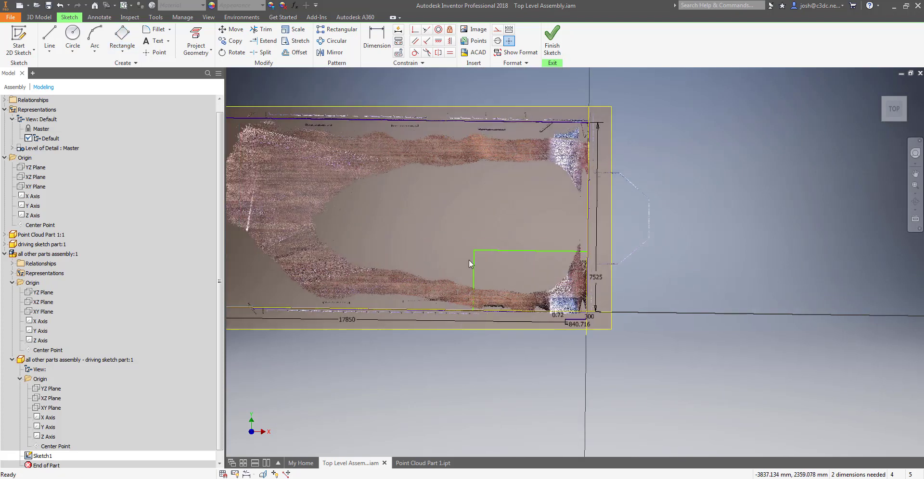
pyautogui.moveTo(474, 250); pyautogui.dragTo(511, 277)
# Dimension the rectangle's long edge opposite the origin and set it to 3000 mm
pyautogui.rightClick(497, 251)
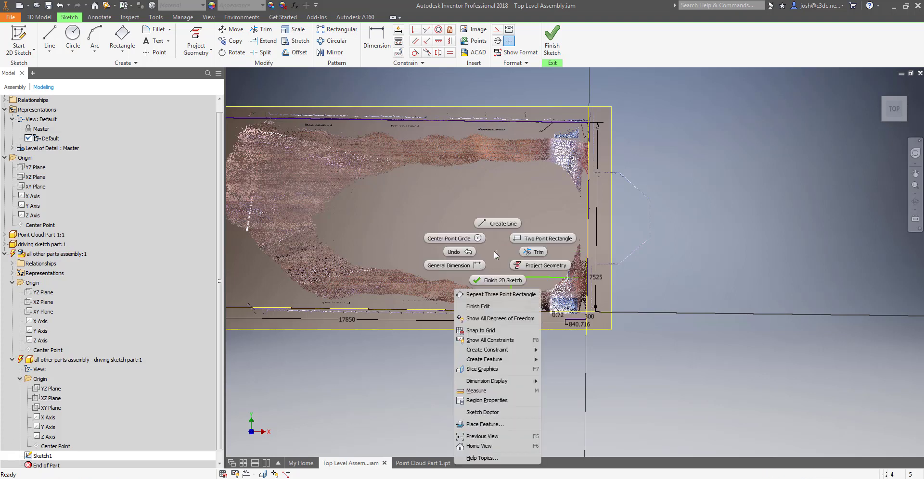
pyautogui.click(484, 266)
pyautogui.click(542, 277)
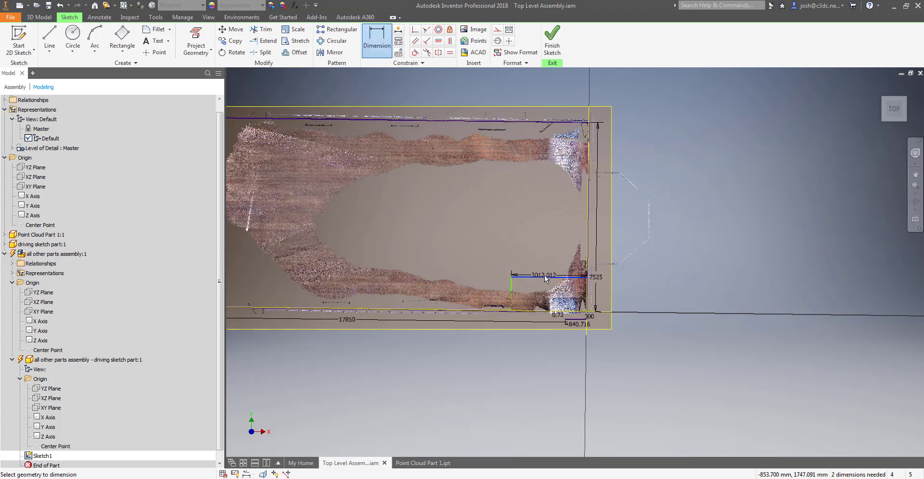
pyautogui.click(545, 278)
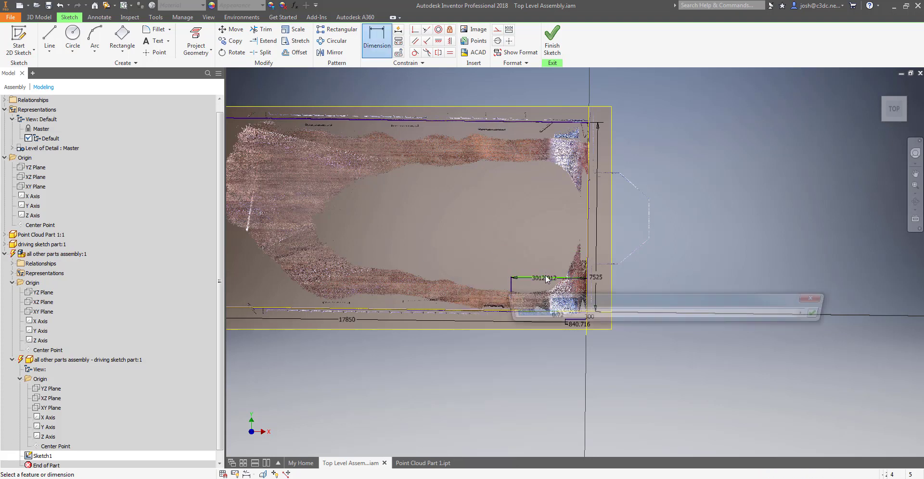
pyautogui.click(511, 286)
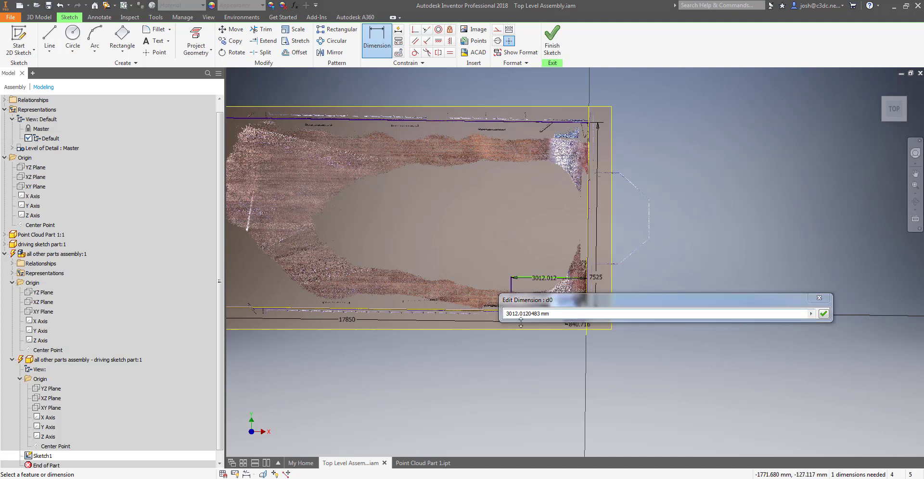
pyautogui.moveTo(511, 314); pyautogui.dragTo(576, 314)
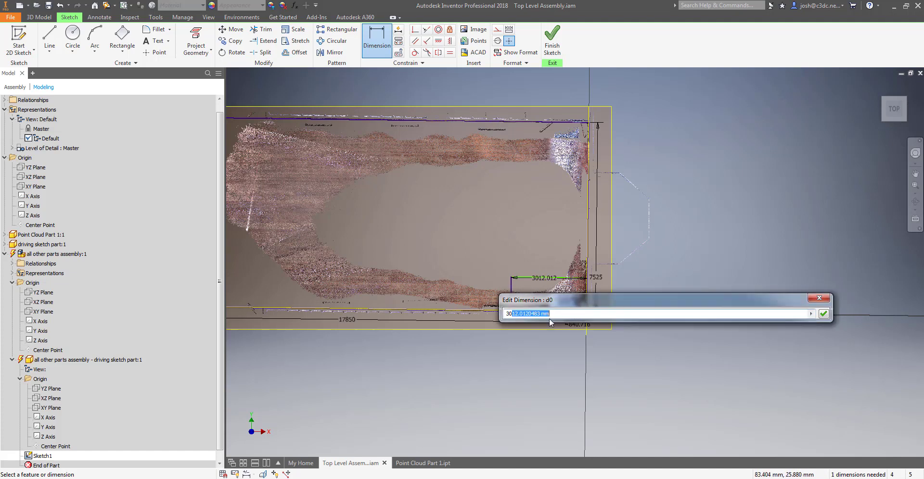
pyautogui.write('000')
pyautogui.press('Return')
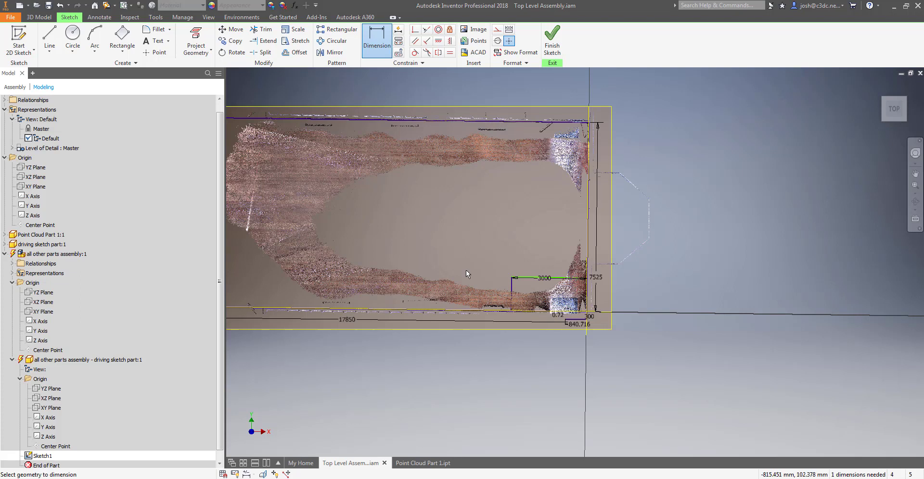
# Dimension the rectangle's short edge at 1500 mm and finish the sketch
pyautogui.click(511, 298)
pyautogui.click(503, 297)
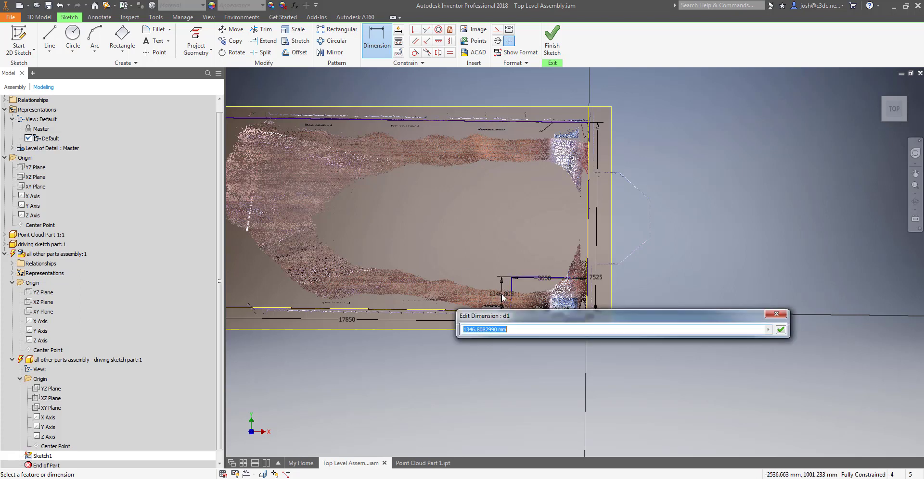
pyautogui.write('1500')
pyautogui.press('Return')
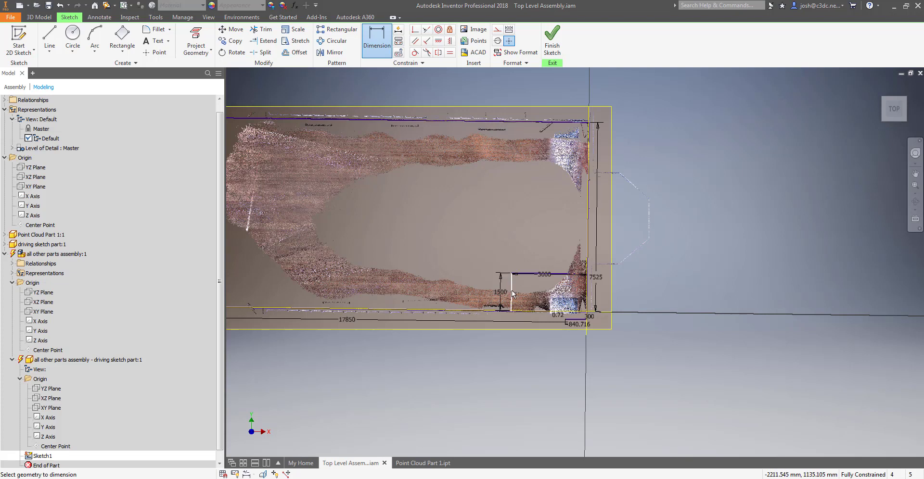
pyautogui.click(552, 40)
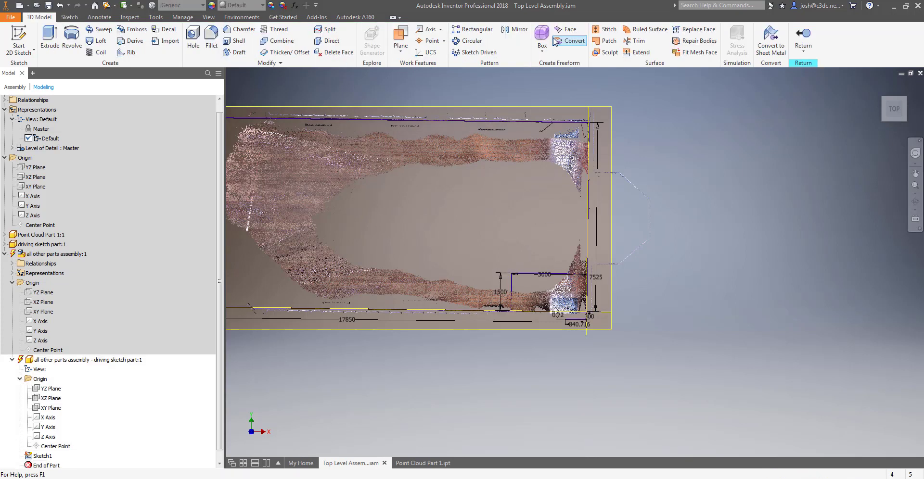
# Create two work planes through the rectangle corner opposite the origin, each normal to one of the adjoining edges
pyautogui.press('F4')
pyautogui.moveTo(544, 311); pyautogui.dragTo(593, 318)
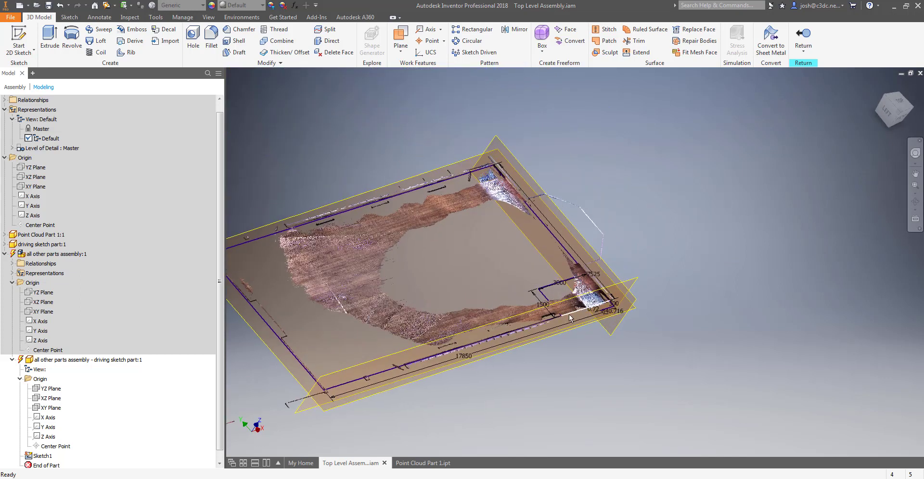
pyautogui.scroll(5, 566, 310)
pyautogui.rightClick(472, 229)
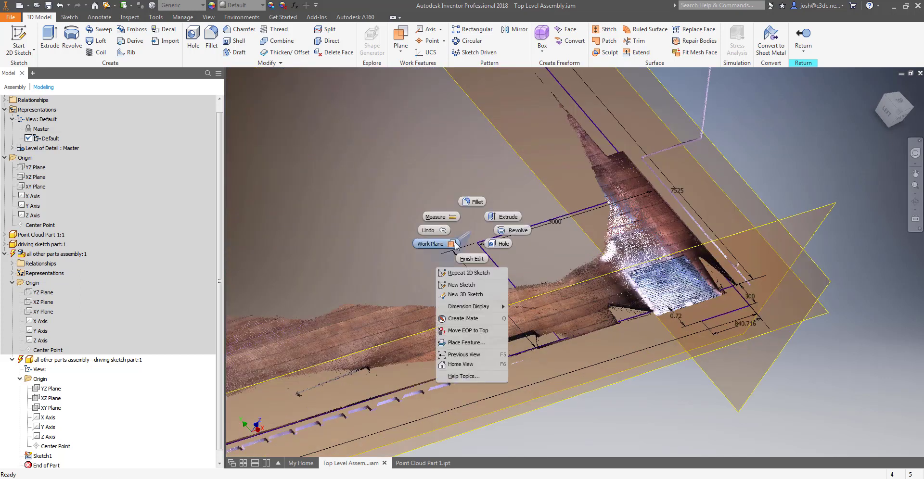
pyautogui.click(456, 243)
pyautogui.click(480, 244)
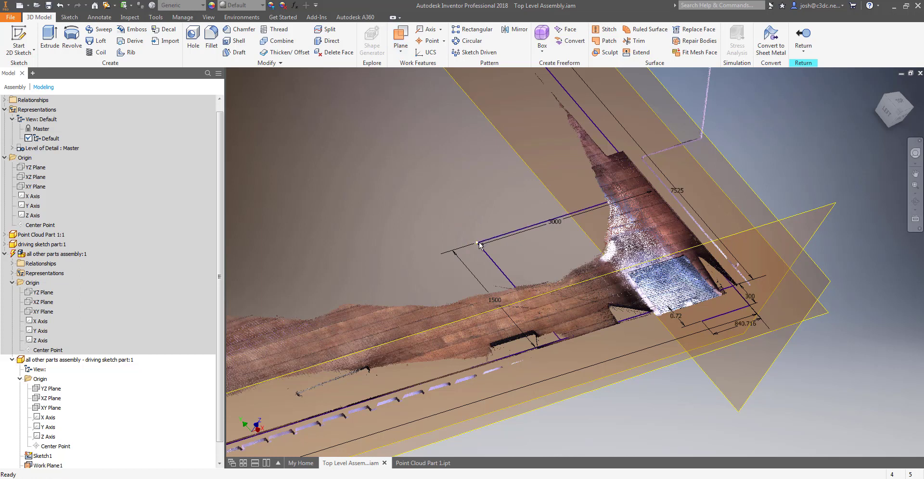
pyautogui.scroll(3, 479, 246)
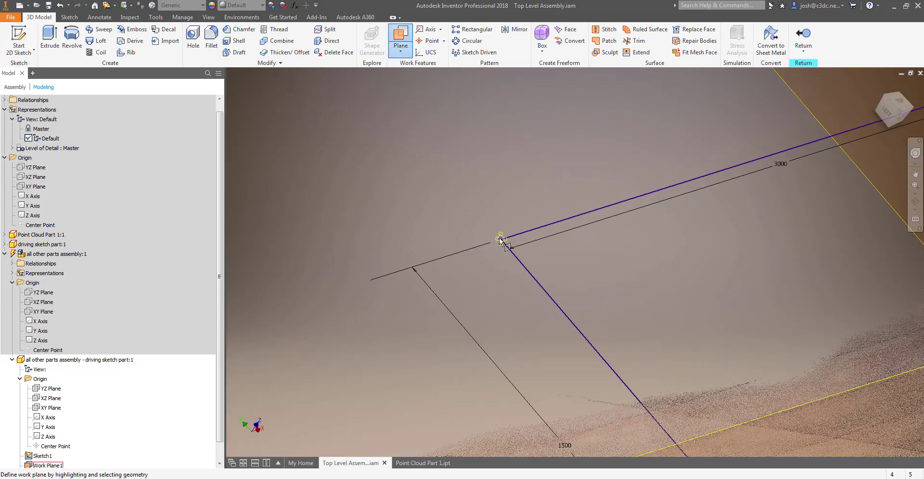
pyautogui.click(499, 238)
pyautogui.click(507, 248)
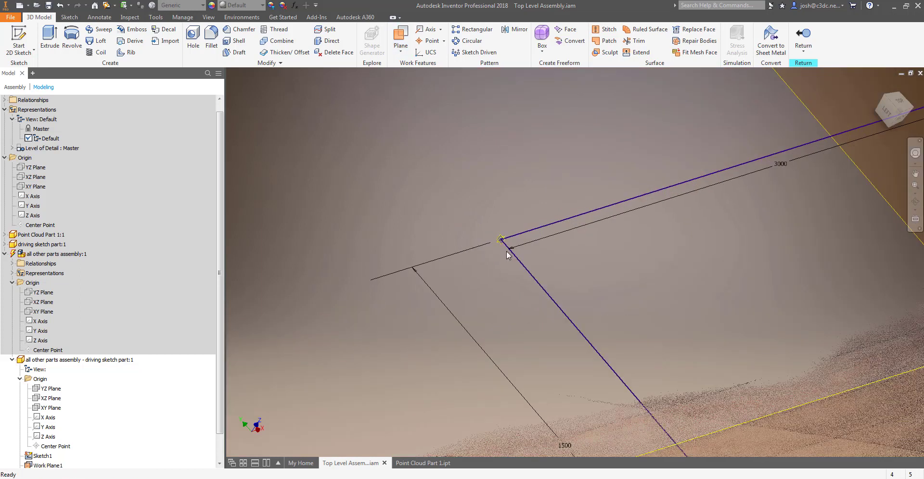
# Turn on Auto-Resize for both new work planes at the rectangle's corner
pyautogui.scroll(-4, 498, 249)
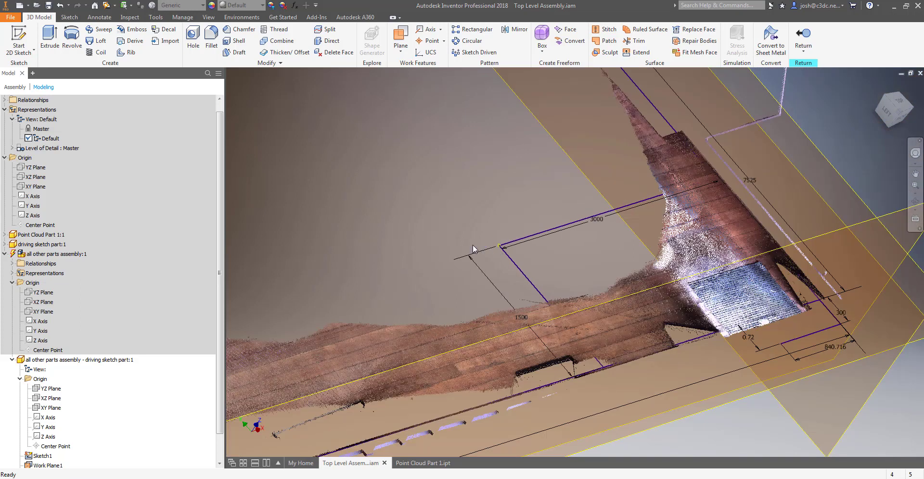
pyautogui.scroll(-1, 53, 445)
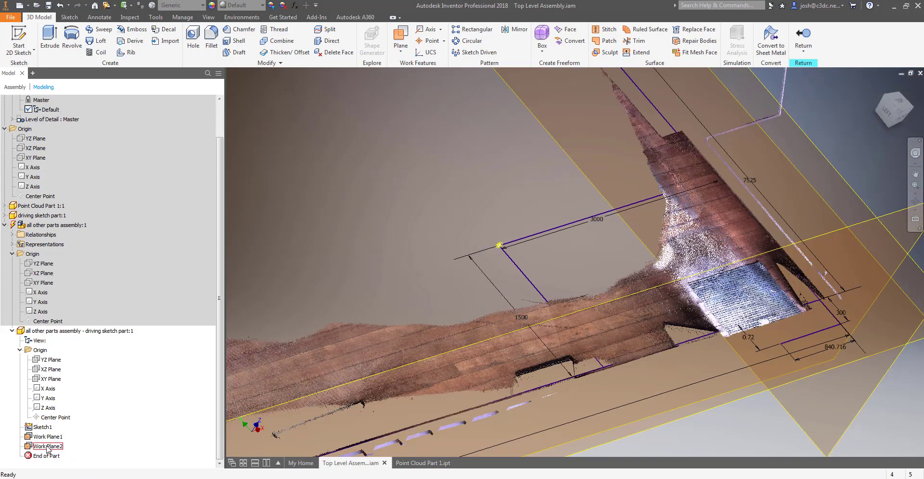
pyautogui.click(48, 436)
pyautogui.keyDown('ctrl'); pyautogui.click(58, 450); pyautogui.keyUp('ctrl')
pyautogui.rightClick(58, 449)
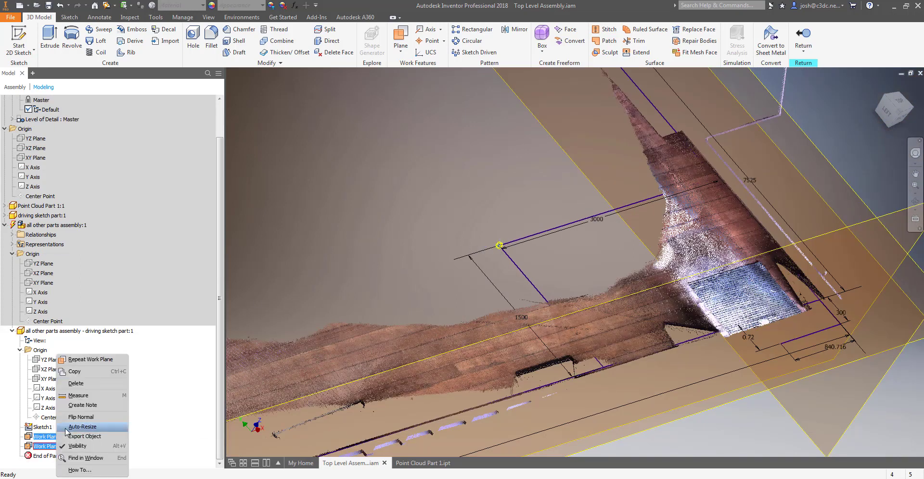
pyautogui.click(72, 428)
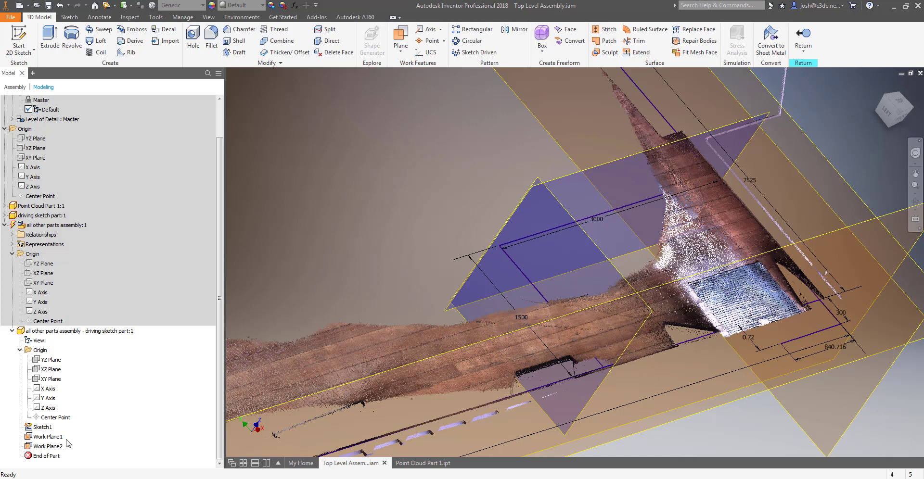
# Switch to Point Cloud Part 1 and uncrop its point cloud
pyautogui.click(444, 464)
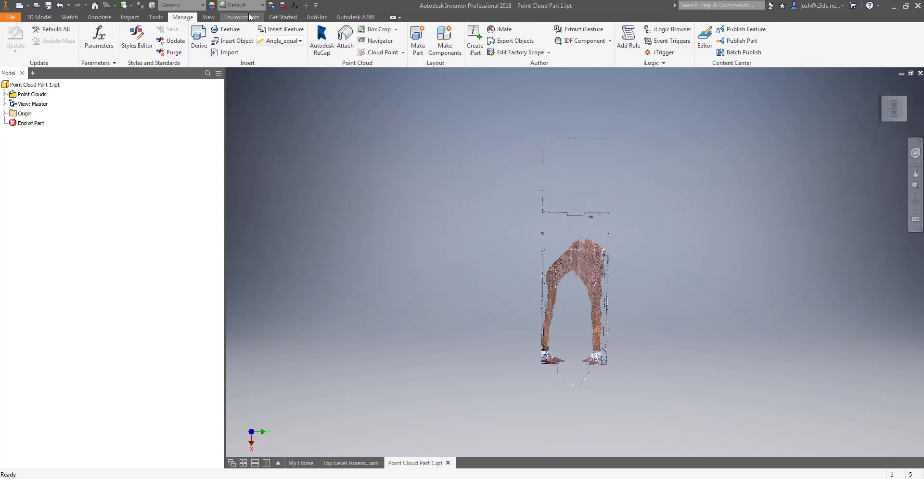
pyautogui.click(396, 29)
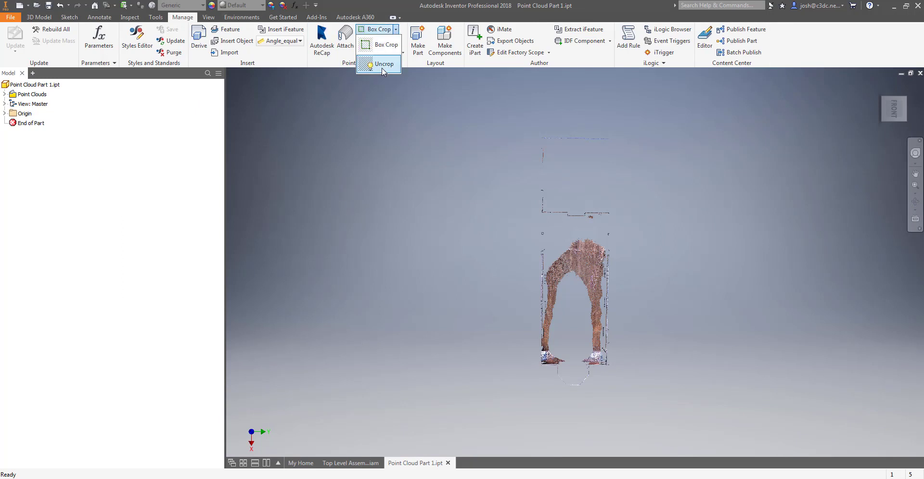
pyautogui.click(383, 64)
# Hide the main hall scan and show the seat scan of the point cloud, viewing the seat squarely from the front
pyautogui.click(376, 41)
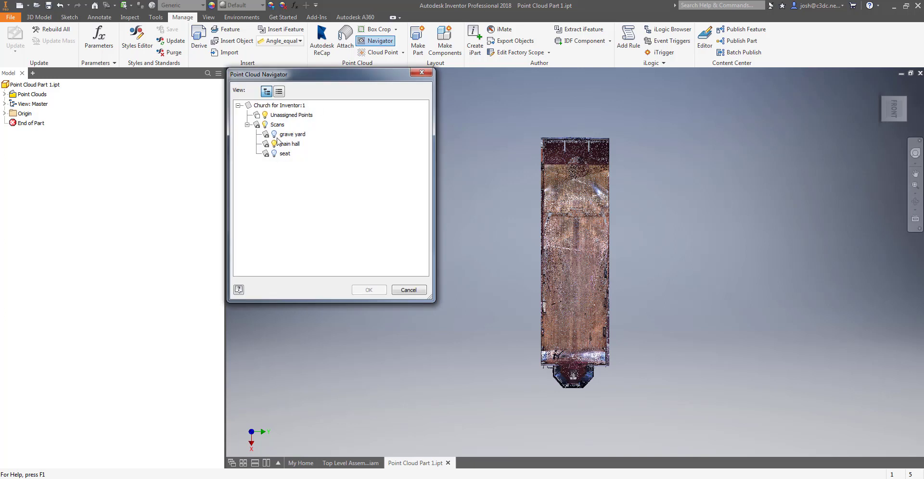
pyautogui.click(274, 143)
pyautogui.click(275, 154)
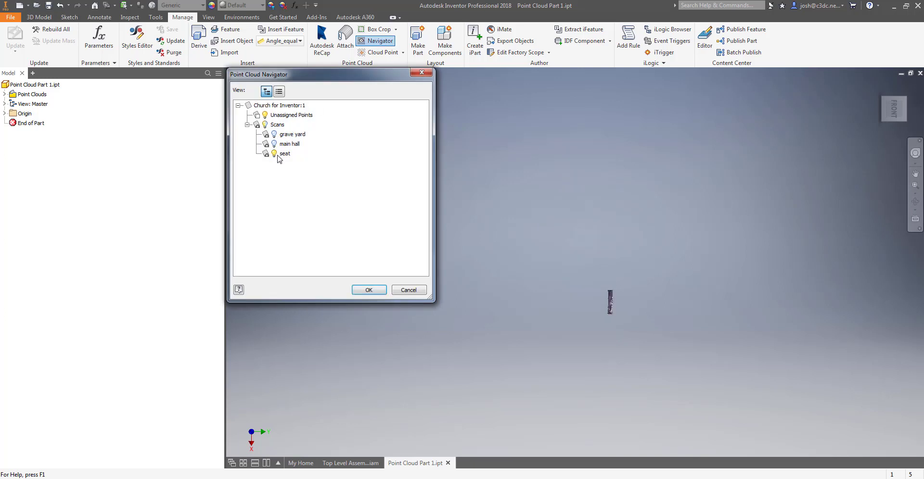
pyautogui.click(369, 290)
pyautogui.scroll(6, 619, 326)
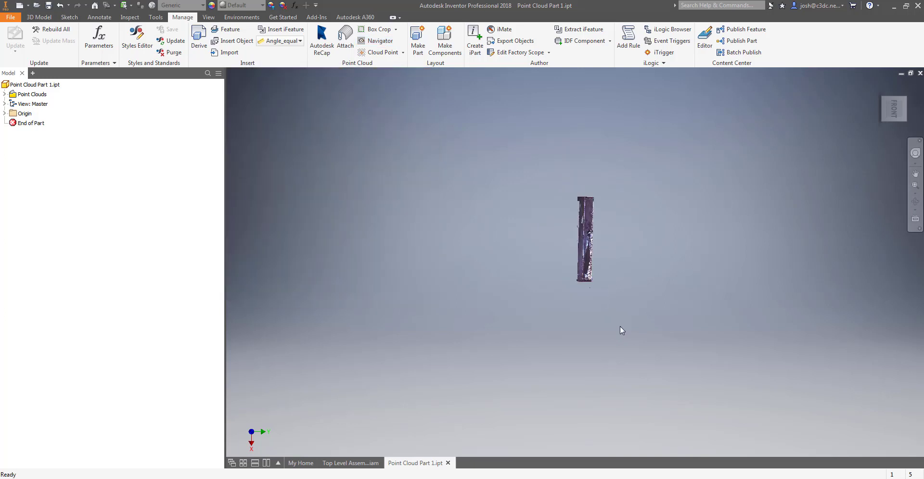
pyautogui.press('F4')
pyautogui.moveTo(591, 317); pyautogui.dragTo(618, 221)
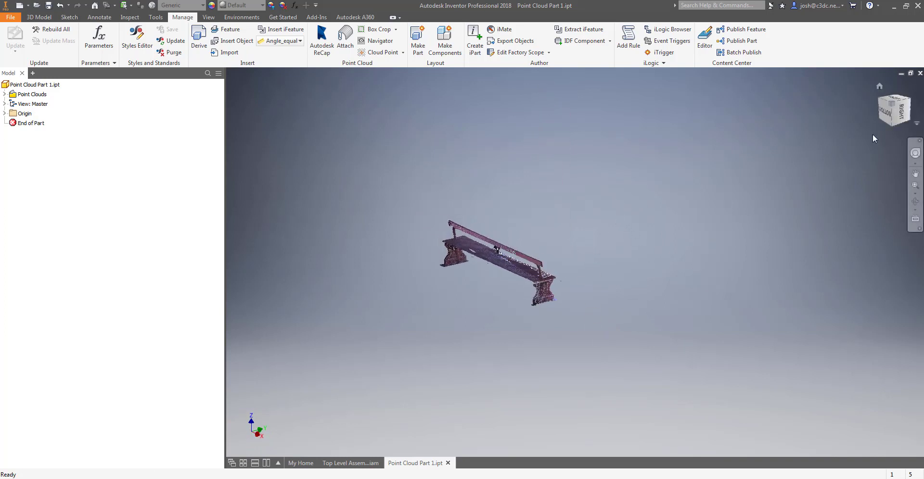
pyautogui.click(895, 100)
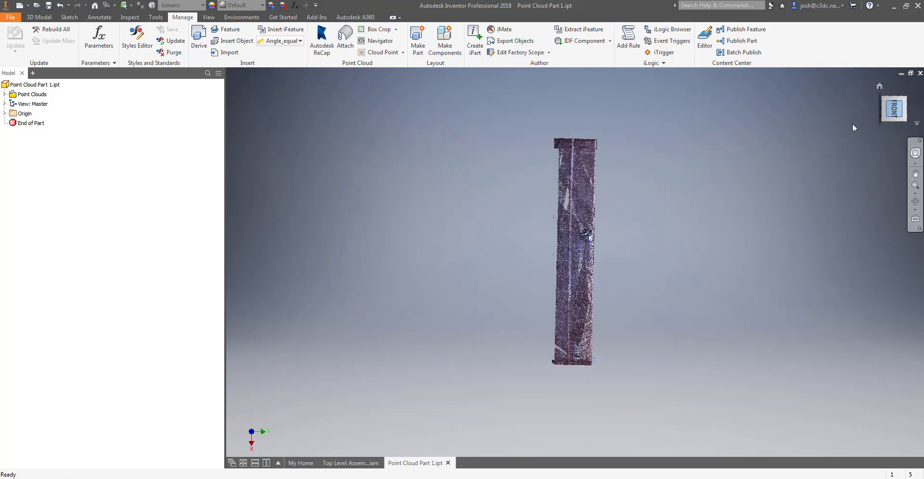
pyautogui.click(913, 88)
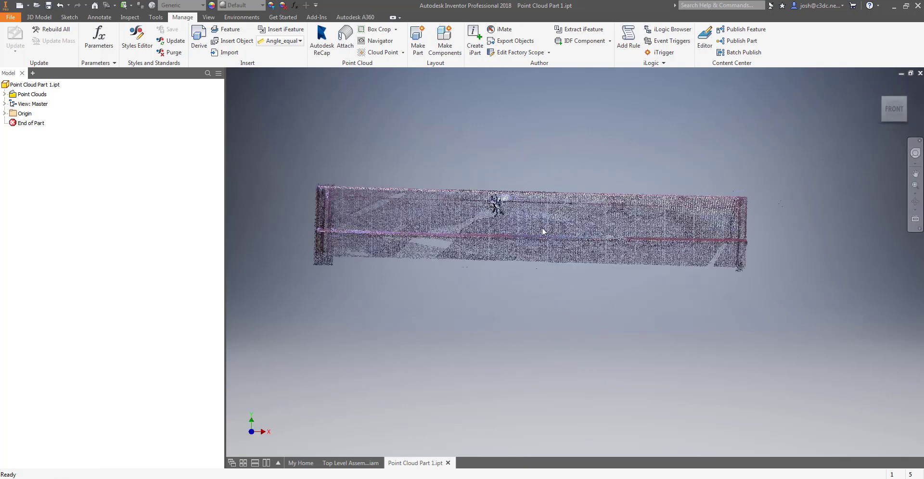
pyautogui.keyDown('shift'); pyautogui.moveTo(561, 293); pyautogui.dragTo(524, 265, button='middle'); pyautogui.keyUp('shift')
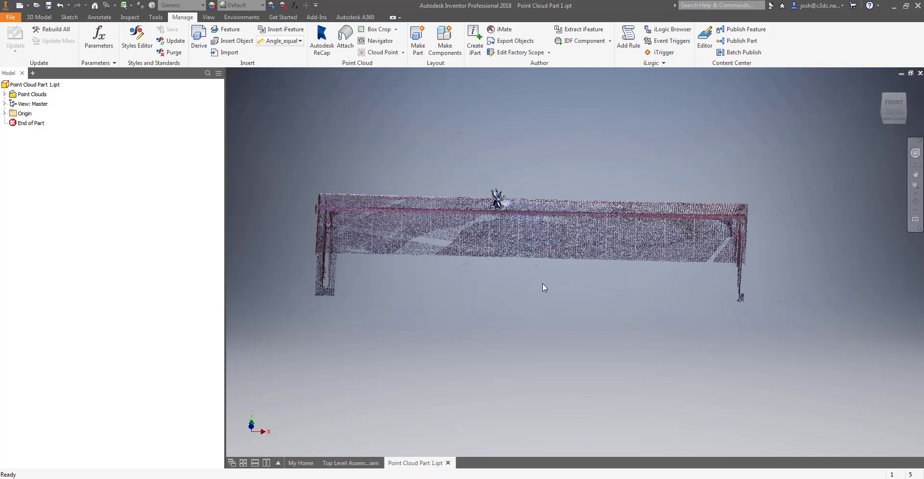
# Return to the top level assembly and finish editing the nested driving sketch part
pyautogui.click(354, 462)
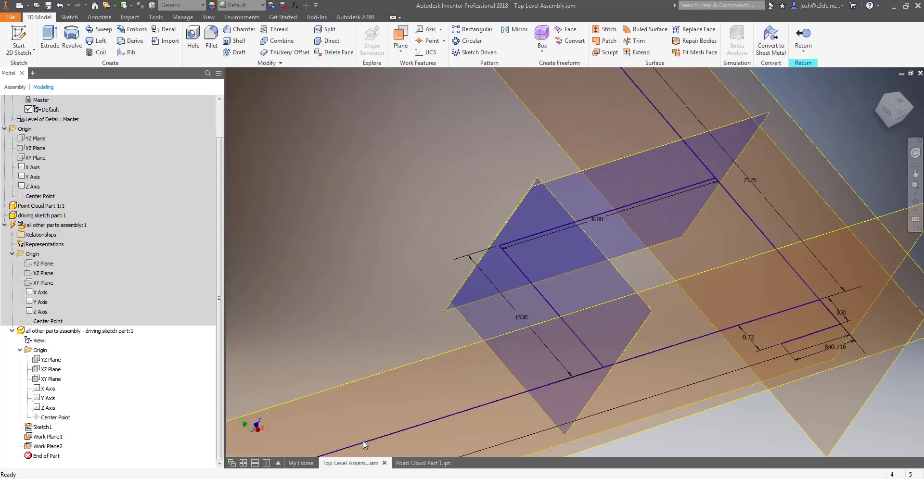
pyautogui.scroll(3, 479, 288)
pyautogui.keyDown('shift'); pyautogui.moveTo(478, 289); pyautogui.dragTo(600, 340, button='middle'); pyautogui.keyUp('shift')
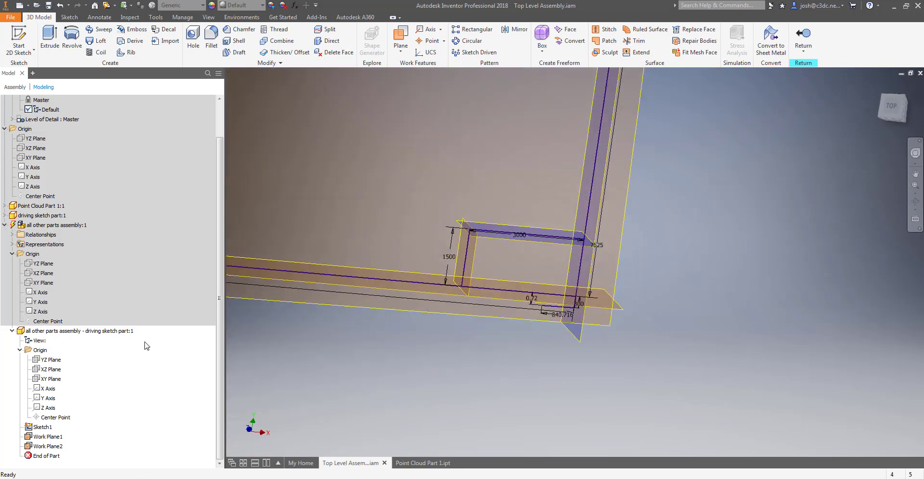
pyautogui.rightClick(145, 340)
pyautogui.click(159, 361)
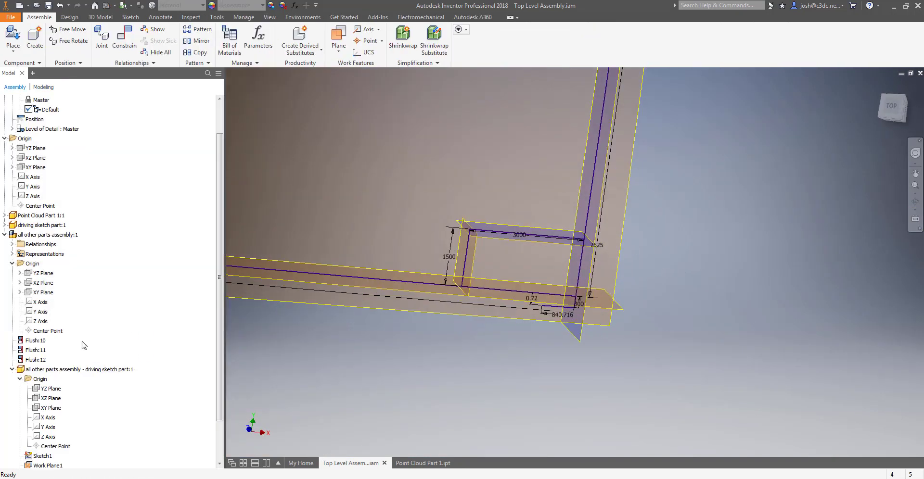
# Turn off the visibility of the all other parts assembly, removing its design view associativity
pyautogui.rightClick(60, 369)
pyautogui.click(27, 263)
pyautogui.click(42, 235)
pyautogui.rightClick(44, 235)
pyautogui.click(64, 326)
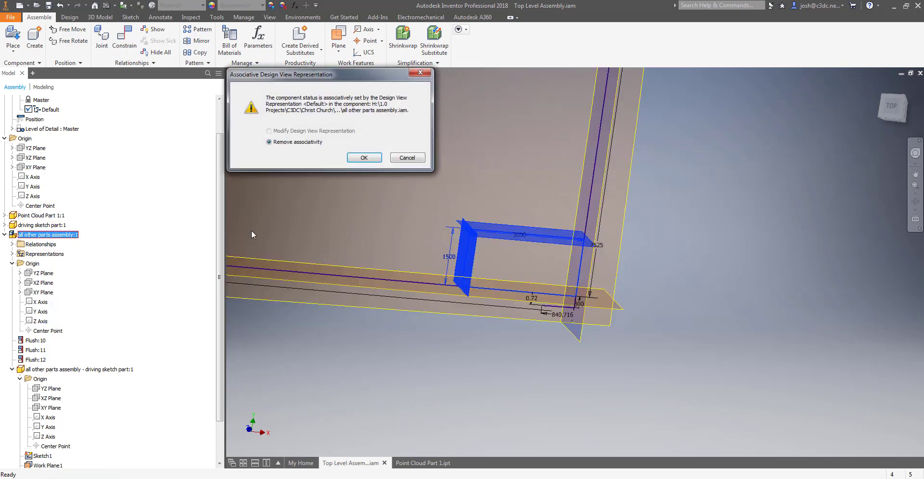
pyautogui.click(364, 157)
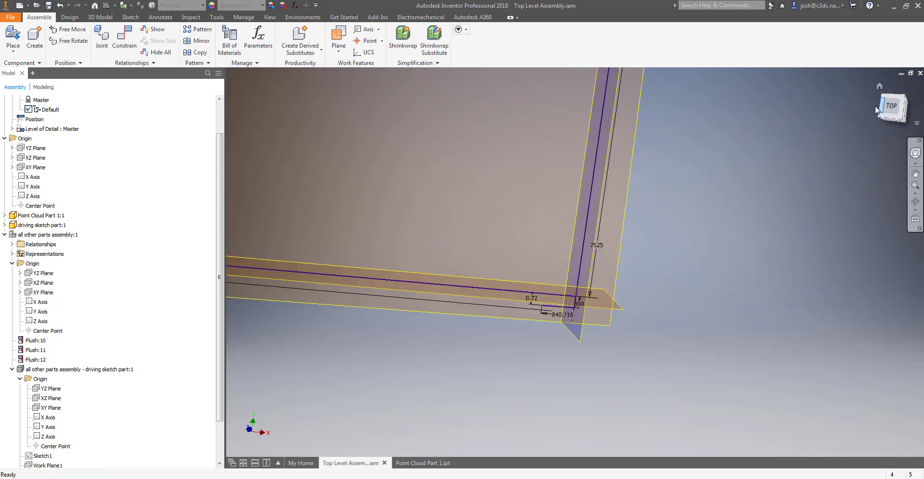
# Open the top-level driving sketch part for editing and start a new sketch on the platform lvl plane
pyautogui.click(890, 107)
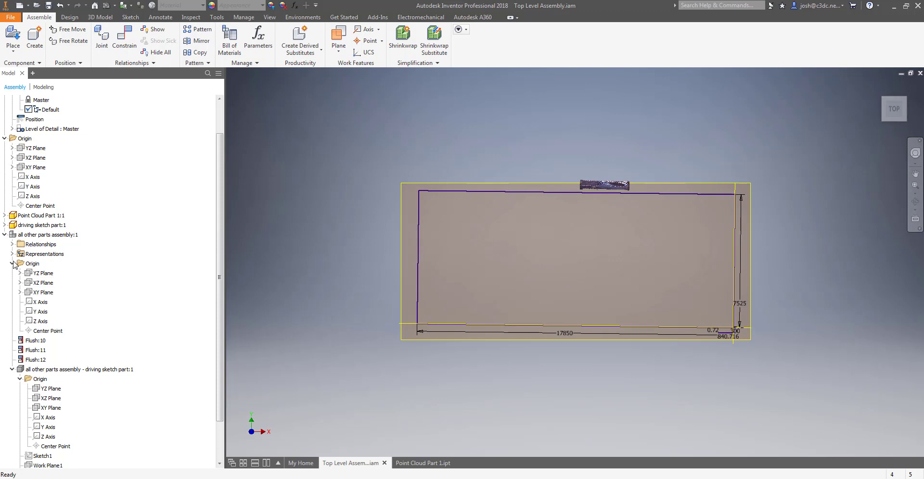
pyautogui.click(5, 224)
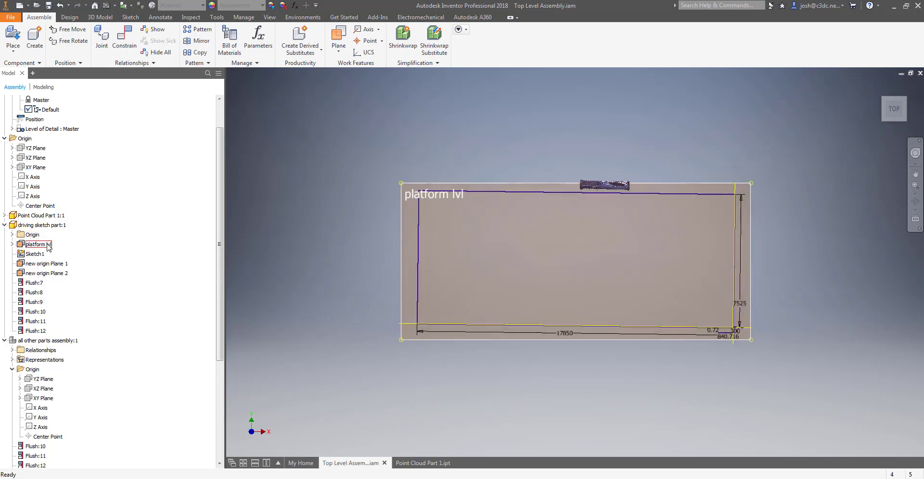
pyautogui.doubleClick(48, 245)
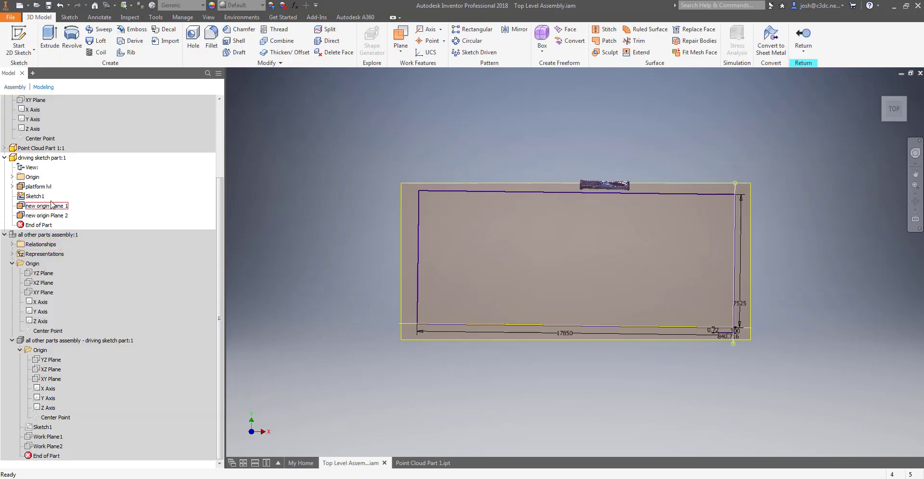
pyautogui.rightClick(42, 189)
pyautogui.click(69, 229)
# Sketch a vertical line up from the sketch origin and a horizontal line from its end to the middle of the seat scan
pyautogui.rightClick(781, 252)
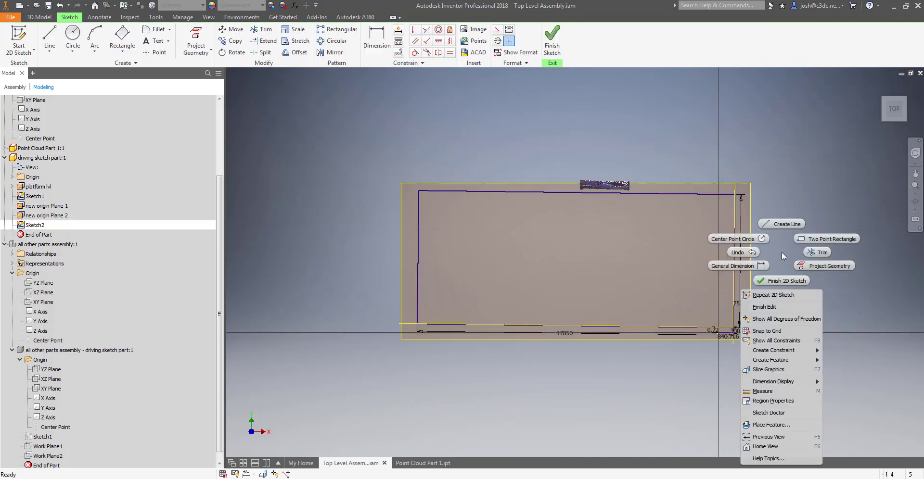
pyautogui.click(781, 224)
pyautogui.scroll(5, 750, 313)
pyautogui.click(641, 382)
pyautogui.scroll(-5, 642, 383)
pyautogui.click(640, 195)
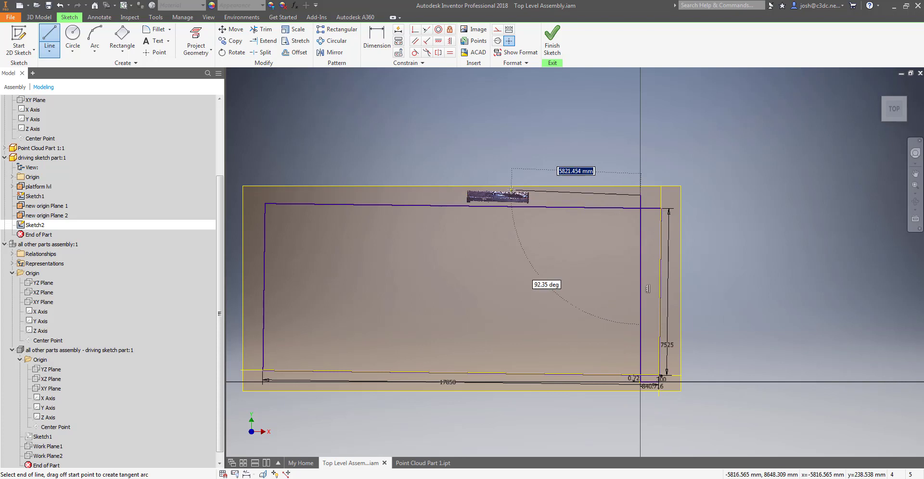
pyautogui.click(501, 197)
pyautogui.scroll(5, 501, 197)
pyautogui.press('Escape')
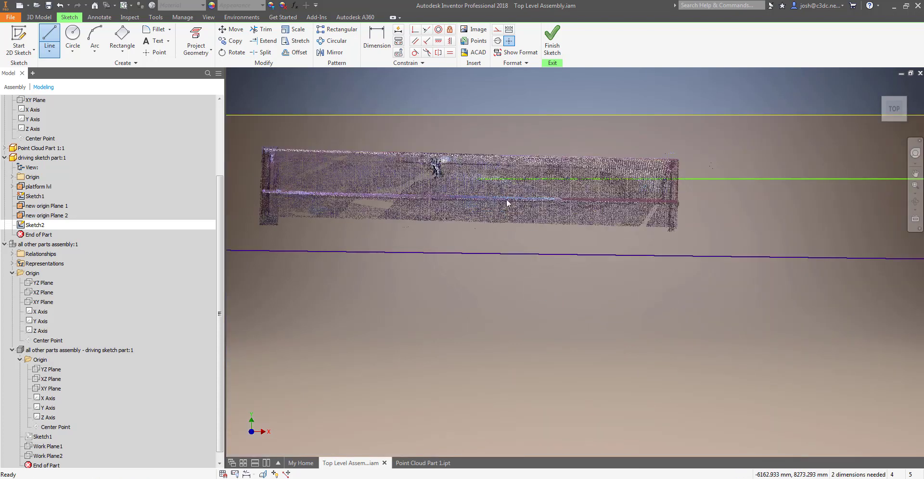
# Sketch a three-point rectangle about 470 mm wide around the outline of the seat scan, following its slight tilt
pyautogui.moveTo(508, 202); pyautogui.dragTo(541, 244, button='middle')
pyautogui.click(122, 39)
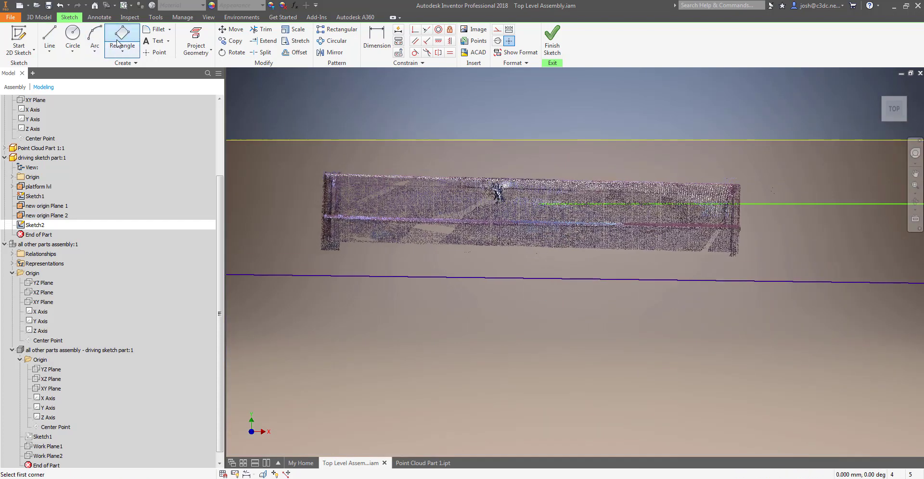
pyautogui.click(322, 174)
pyautogui.scroll(3, 681, 185)
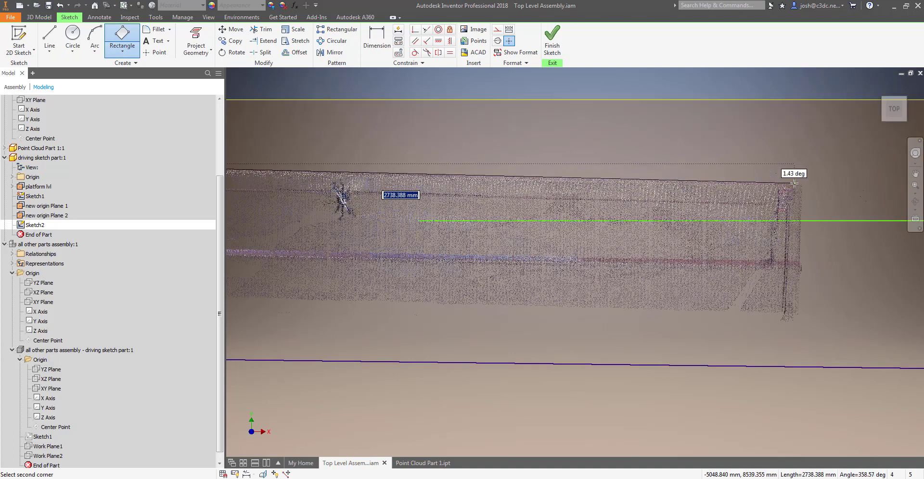
pyautogui.moveTo(801, 184); pyautogui.dragTo(833, 171, button='middle')
pyautogui.scroll(-2, 835, 172)
pyautogui.click(835, 171)
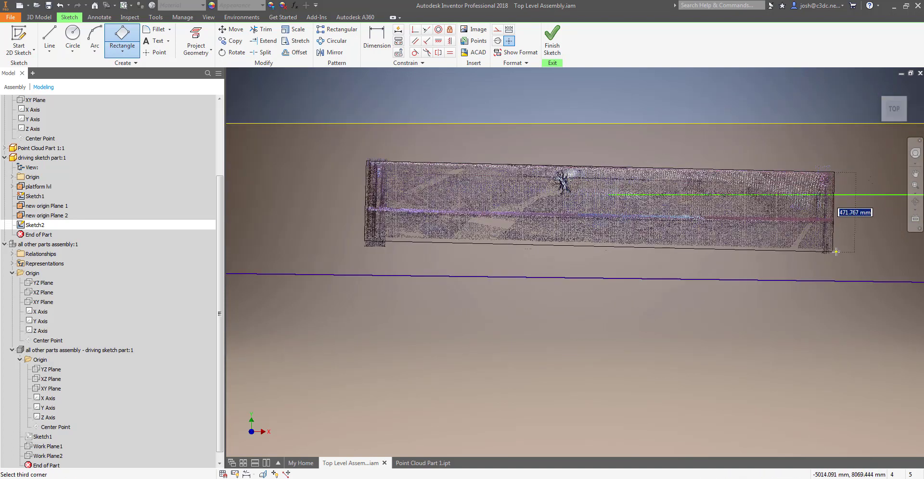
pyautogui.click(837, 250)
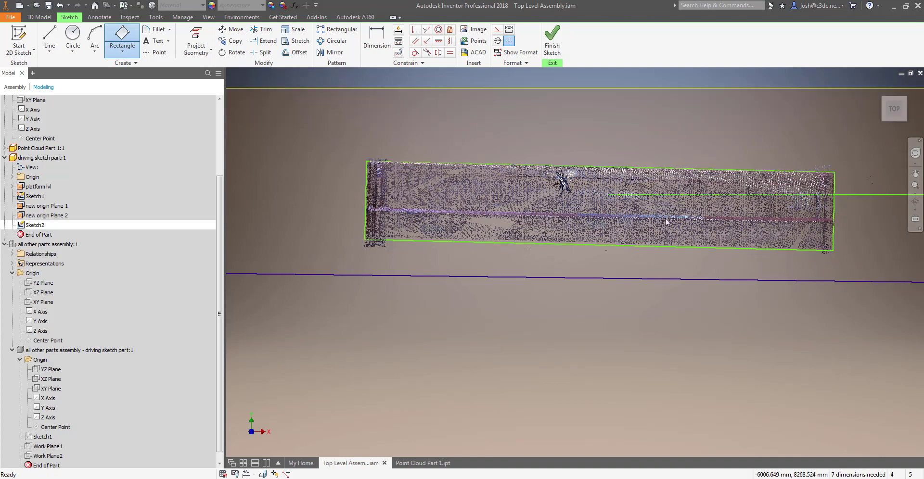
# Draw both diagonal lines between opposite corners of the seat rectangle
pyautogui.rightClick(435, 134)
pyautogui.click(436, 105)
pyautogui.click(368, 162)
pyautogui.click(833, 250)
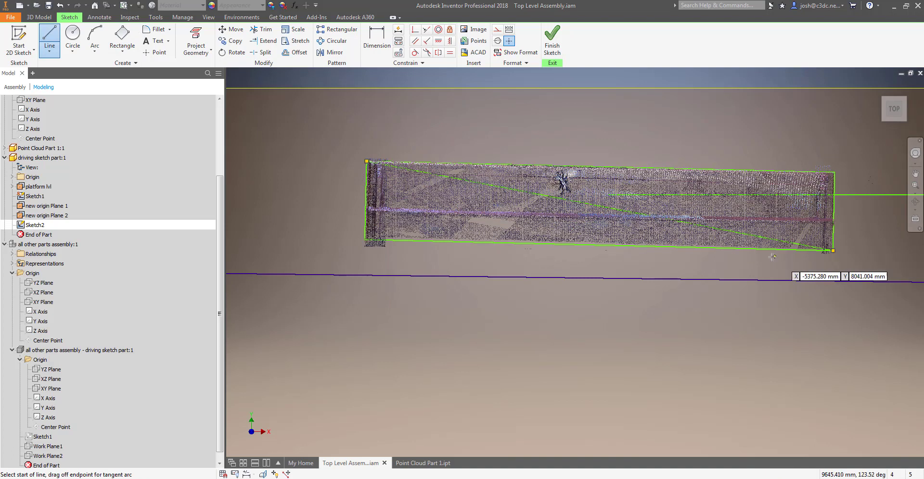
pyautogui.press('Escape')
pyautogui.rightClick(697, 134)
pyautogui.click(684, 148)
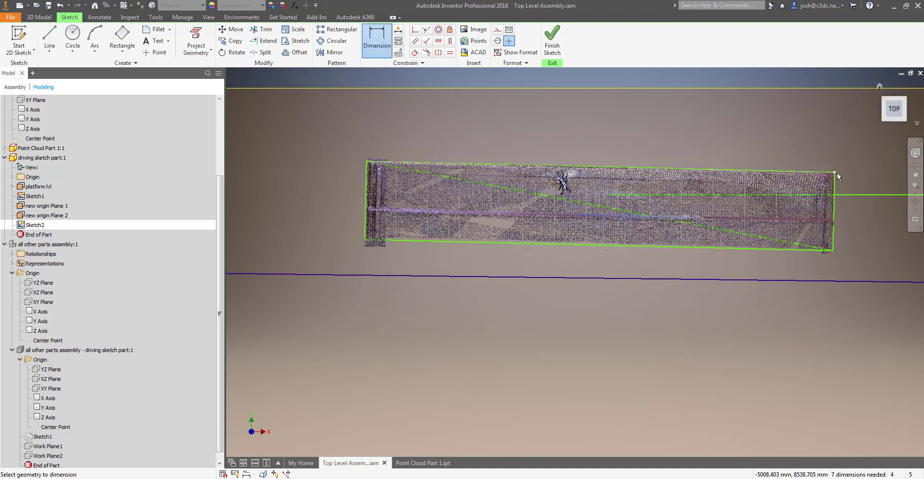
pyautogui.rightClick(808, 134)
pyautogui.click(807, 106)
pyautogui.click(833, 172)
pyautogui.click(365, 239)
pyautogui.press('Escape')
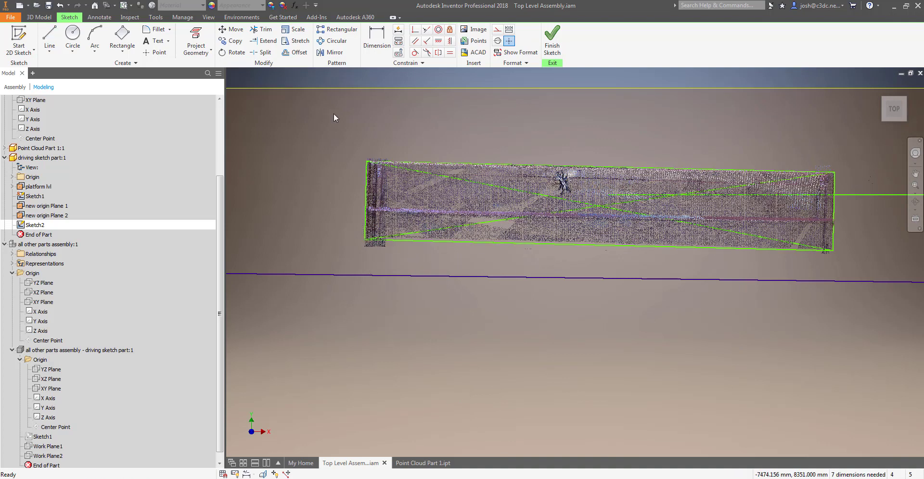
# Place a sketch point at the rectangle's centre and constrain it coincident with the crossing diagonals
pyautogui.click(158, 52)
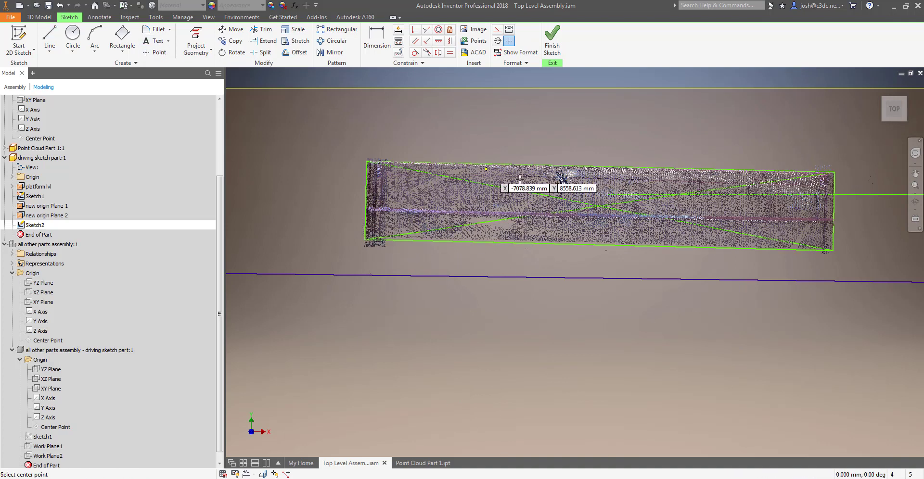
pyautogui.rightClick(619, 219)
pyautogui.click(649, 220)
pyautogui.click(584, 207)
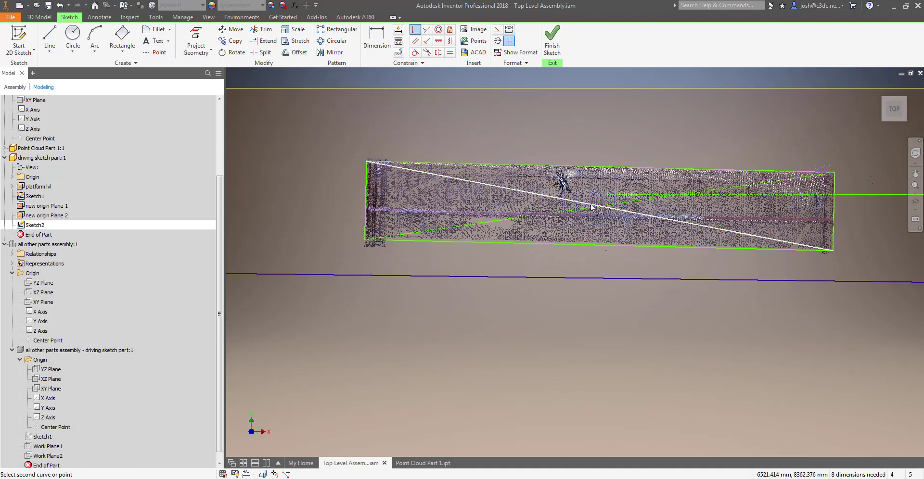
pyautogui.click(621, 204)
pyautogui.press('Escape')
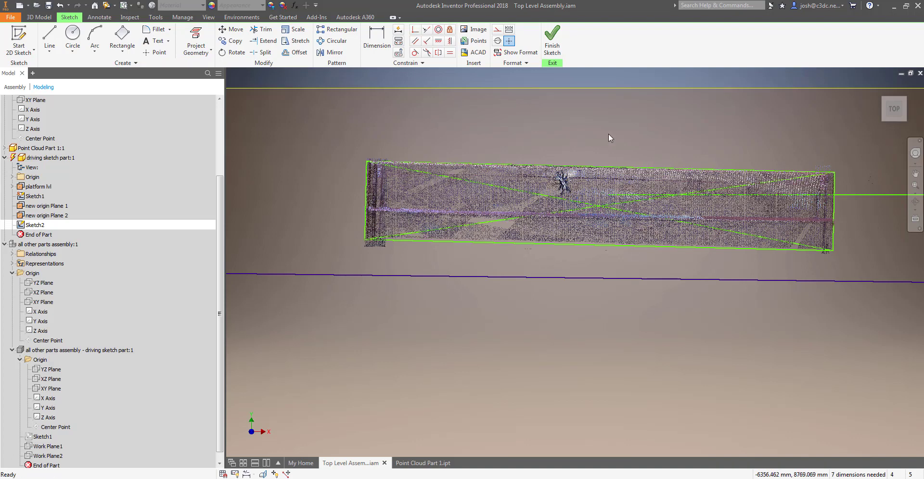
# Dimension the vertical distance from the sketch origin to the seat rectangle's centre, accepting the measured value
pyautogui.rightClick(608, 134)
pyautogui.click(583, 149)
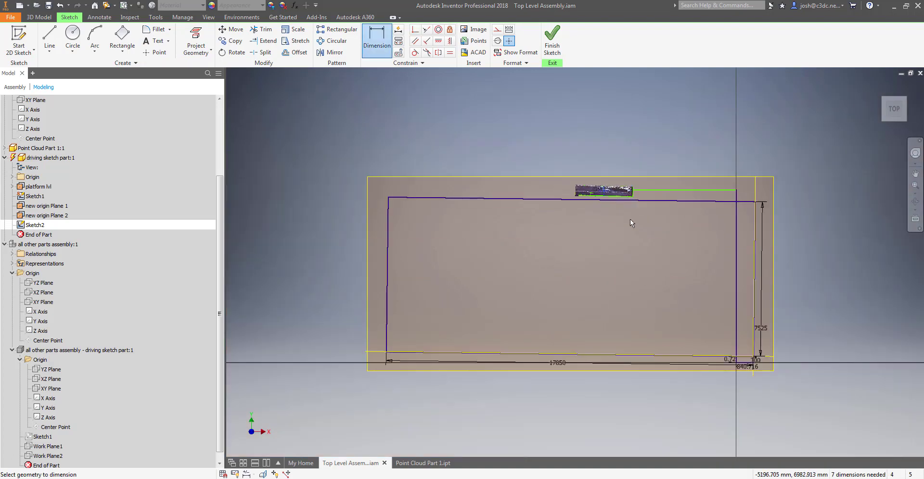
pyautogui.click(693, 308)
pyautogui.click(524, 254)
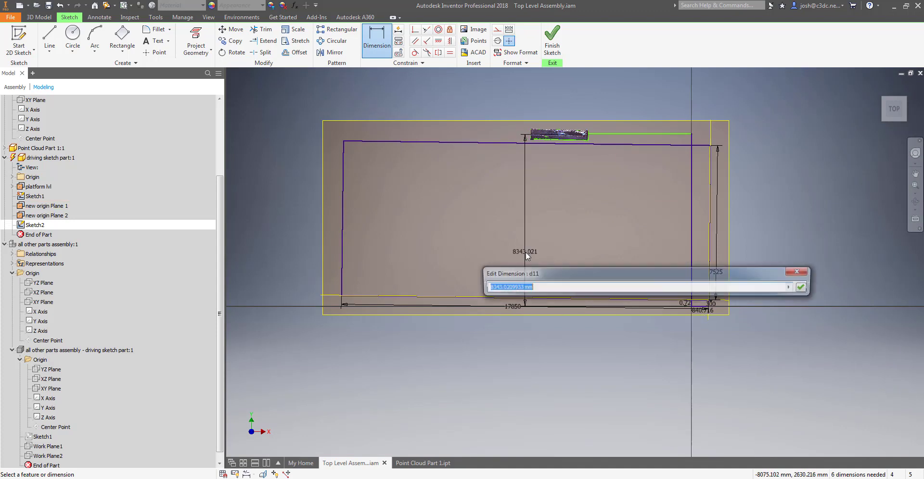
pyautogui.click(804, 289)
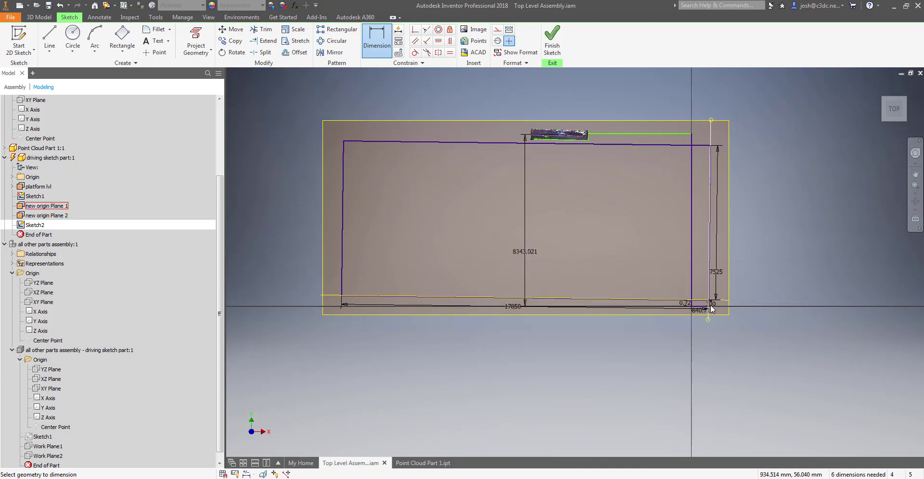
# Dimension the horizontal distance from the sketch origin to the seat rectangle's centre, accepting the measured value
pyautogui.scroll(5, 711, 308)
pyautogui.scroll(-4, 631, 292)
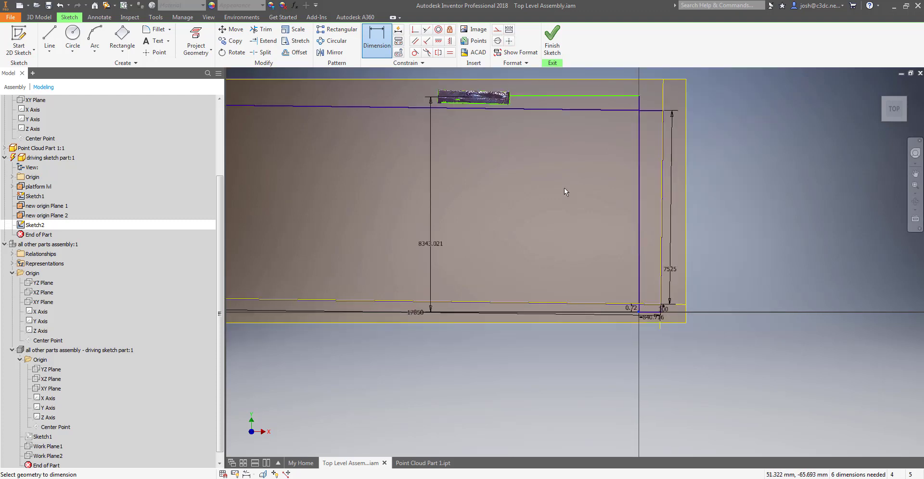
pyautogui.moveTo(628, 288); pyautogui.dragTo(616, 333, button='middle')
pyautogui.click(512, 141)
pyautogui.click(512, 119)
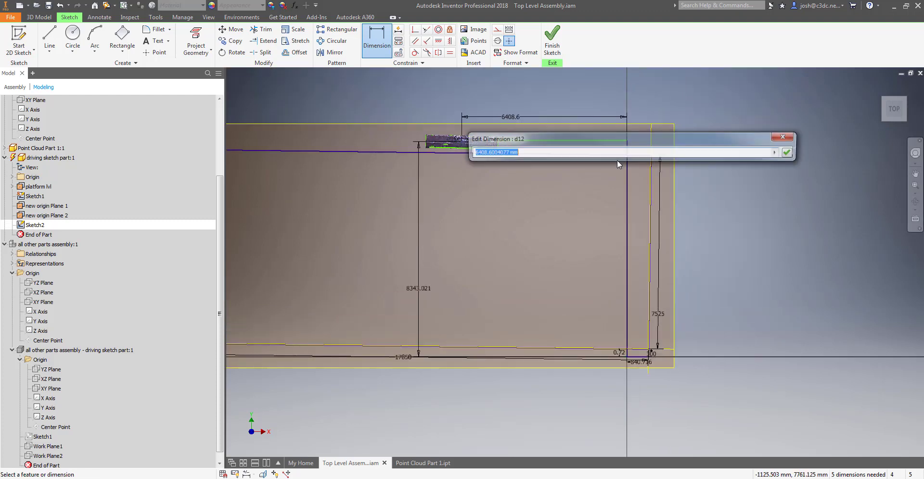
pyautogui.press('Return')
# Add an angle dimension between the seat rectangle's long edge and the horizontal reference line, accepting the measured value
pyautogui.click(472, 148)
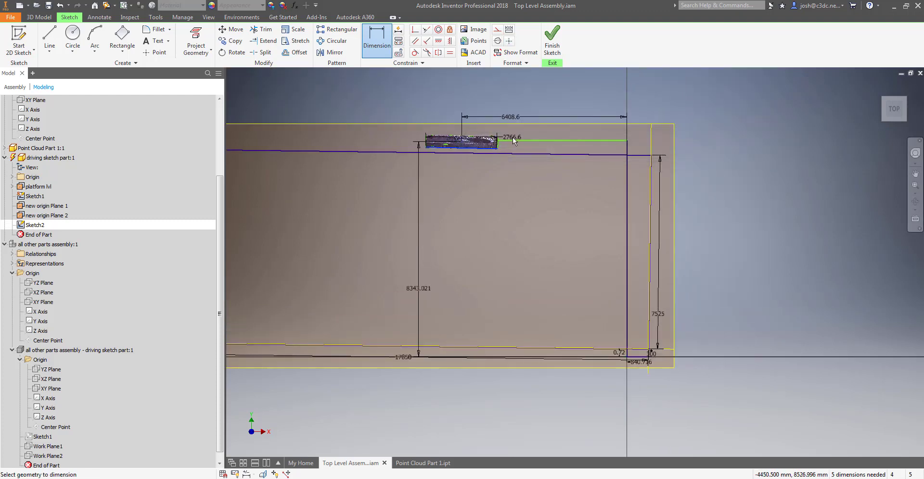
pyautogui.click(512, 140)
pyautogui.scroll(3, 505, 142)
pyautogui.click(504, 145)
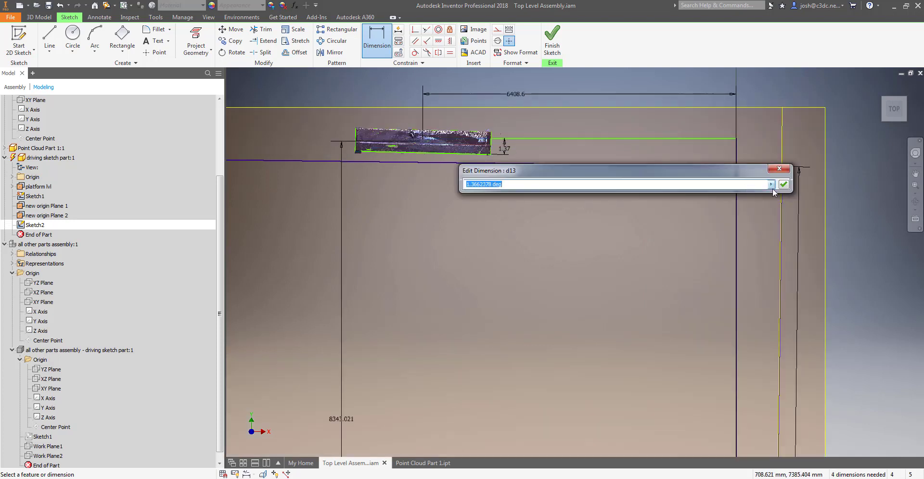
pyautogui.click(783, 184)
# Dimension the seat rectangle's long and short sides, accepting both measured values
pyautogui.scroll(5, 578, 230)
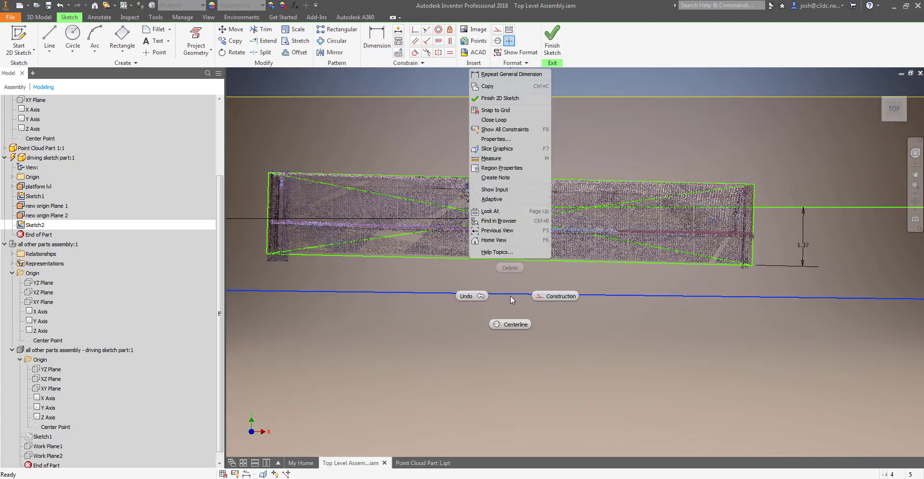
pyautogui.rightClick(470, 310)
pyautogui.click(419, 325)
pyautogui.click(522, 179)
pyautogui.click(522, 165)
pyautogui.click(800, 200)
pyautogui.click(753, 201)
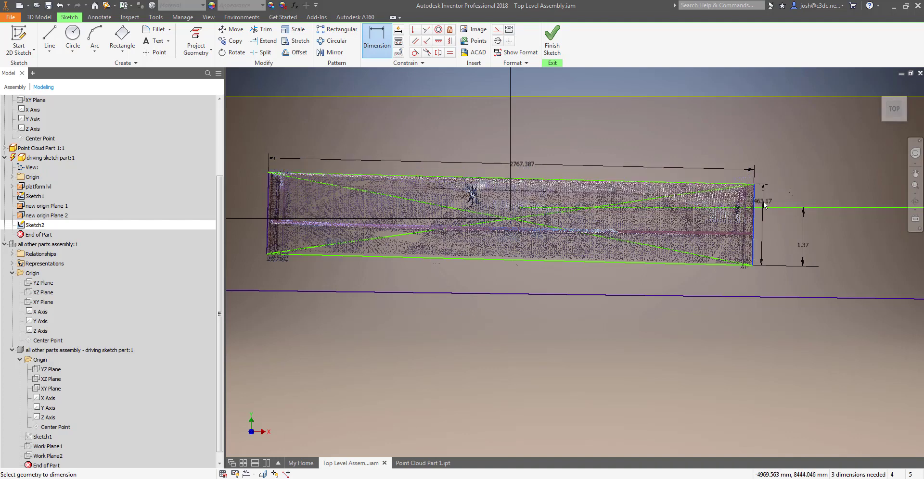
pyautogui.click(765, 204)
pyautogui.press('Return')
pyautogui.press('Escape')
# Constrain the free end of the horizontal reference line coincident with the seat rectangle's centre point
pyautogui.moveTo(659, 267); pyautogui.dragTo(473, 272, button='middle')
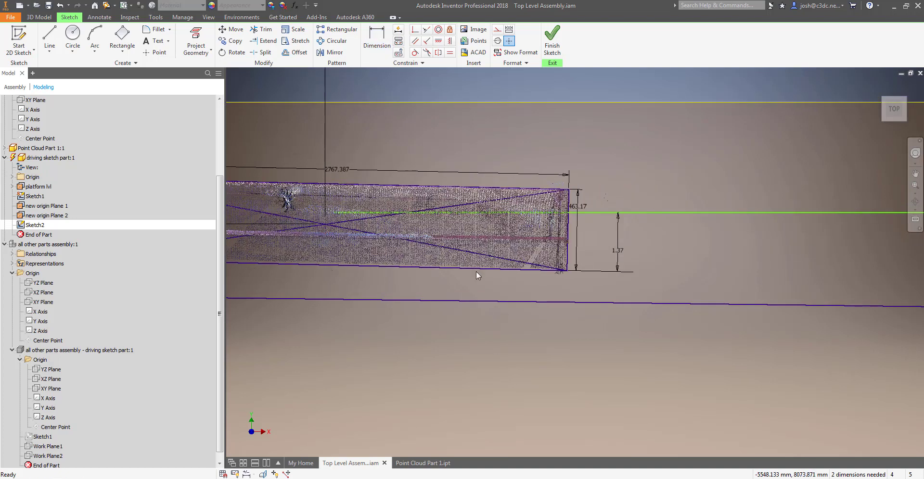
pyautogui.scroll(-5, 474, 271)
pyautogui.moveTo(827, 223); pyautogui.dragTo(781, 255)
pyautogui.click(781, 255)
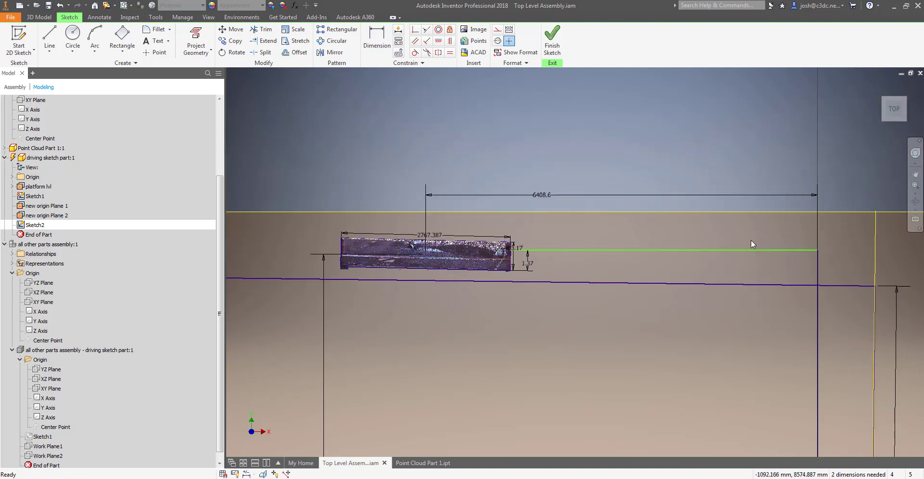
pyautogui.rightClick(724, 238)
pyautogui.click(755, 238)
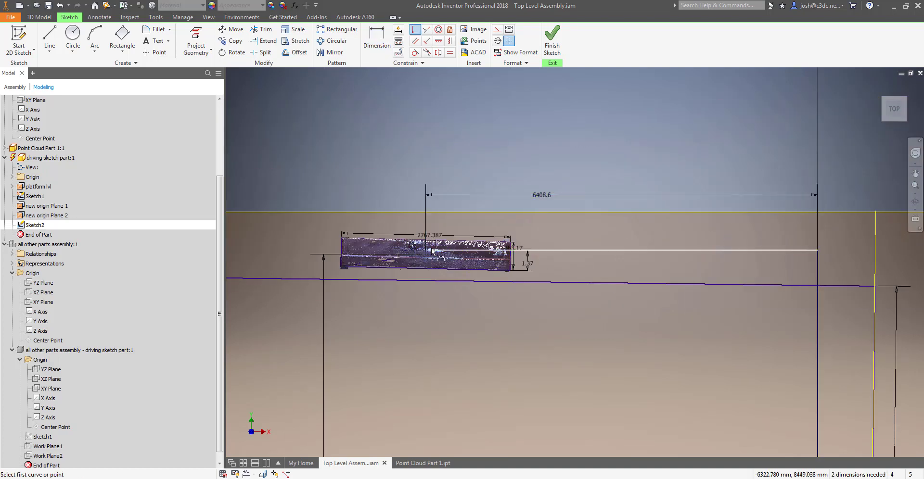
pyautogui.scroll(5, 435, 255)
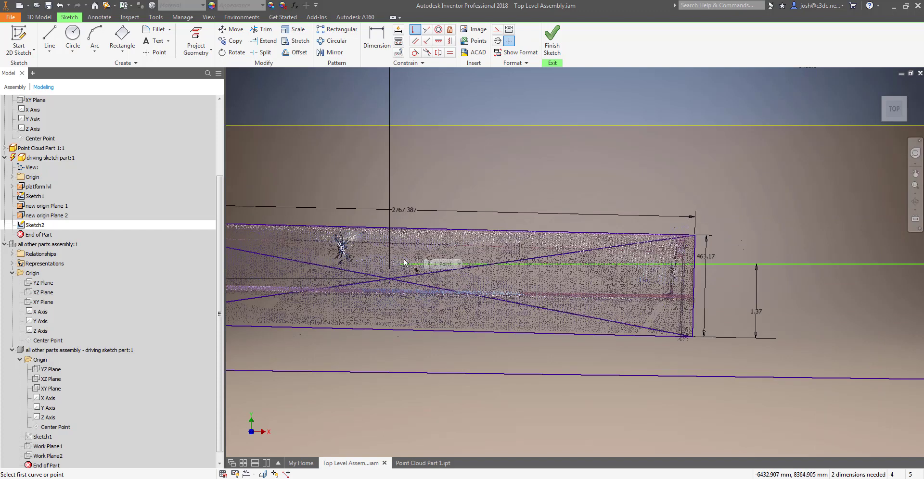
pyautogui.click(391, 278)
pyautogui.click(391, 277)
pyautogui.press('Escape')
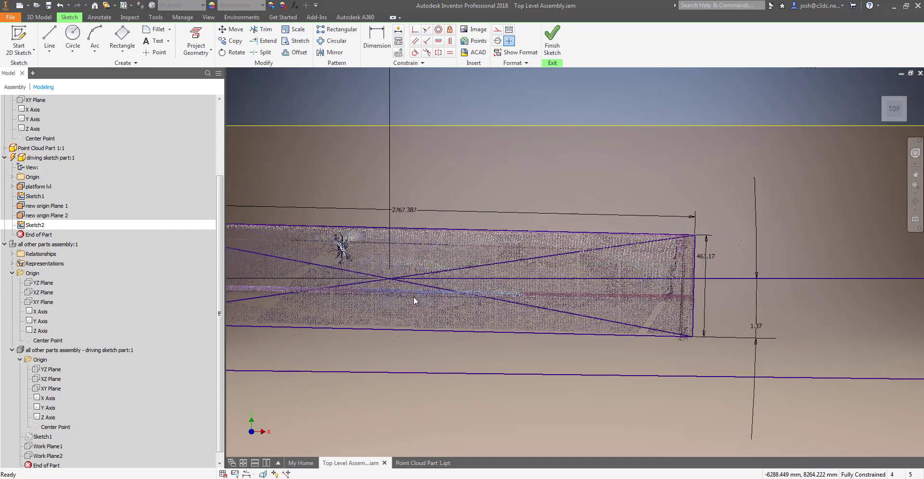
# Finish the seat location sketch and go back to the driving sketch part's modelling environment
pyautogui.scroll(-6, 427, 302)
pyautogui.press('F4')
pyautogui.moveTo(595, 366); pyautogui.dragTo(603, 258)
pyautogui.press('Escape')
pyautogui.rightClick(424, 159)
pyautogui.press('Escape')
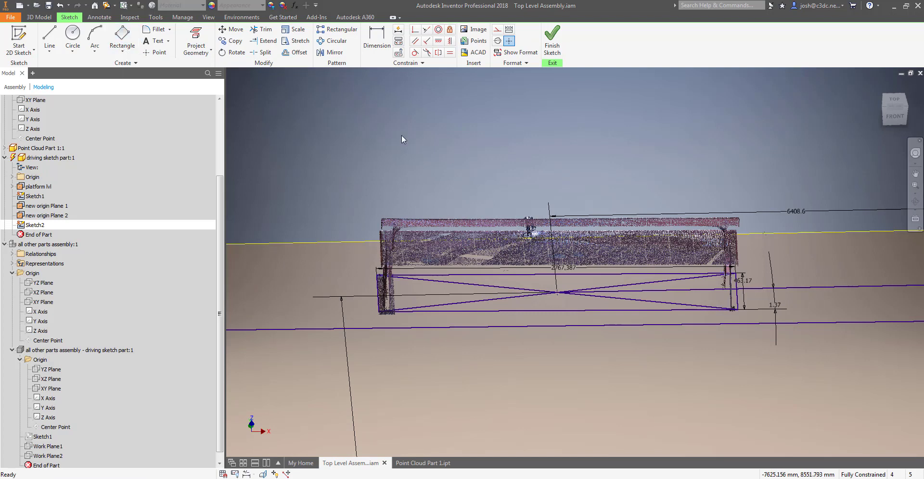
pyautogui.rightClick(345, 124)
pyautogui.click(344, 154)
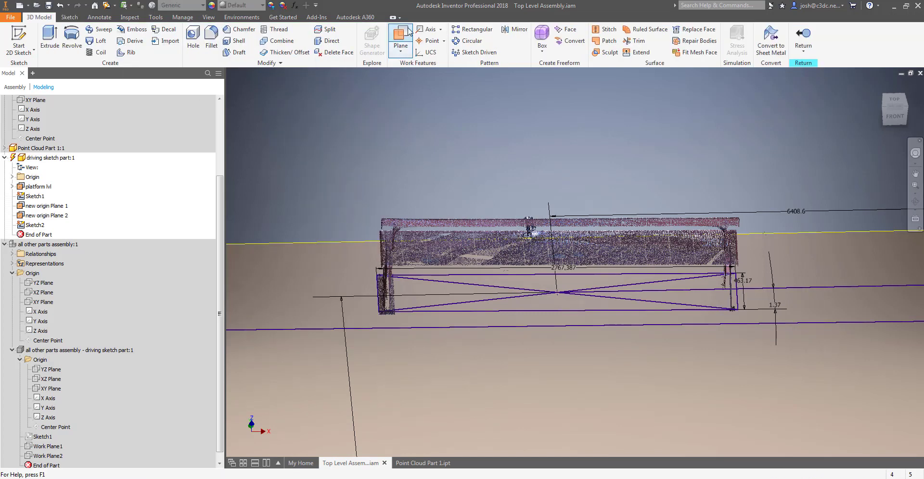
# Create two work planes through the seat's centre point, one normal to its long edge and one normal to its short edge
pyautogui.click(401, 38)
pyautogui.scroll(-3, 557, 294)
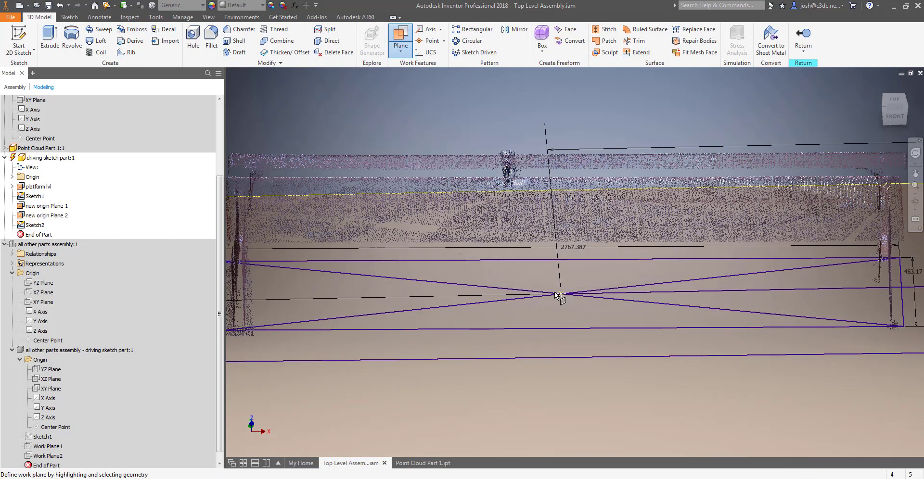
pyautogui.click(572, 328)
pyautogui.scroll(3, 674, 303)
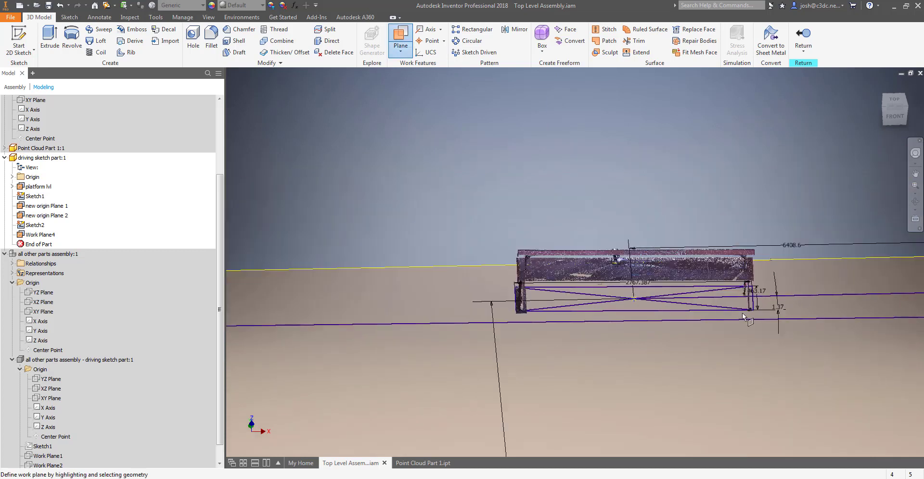
pyautogui.scroll(-3, 740, 304)
pyautogui.click(763, 304)
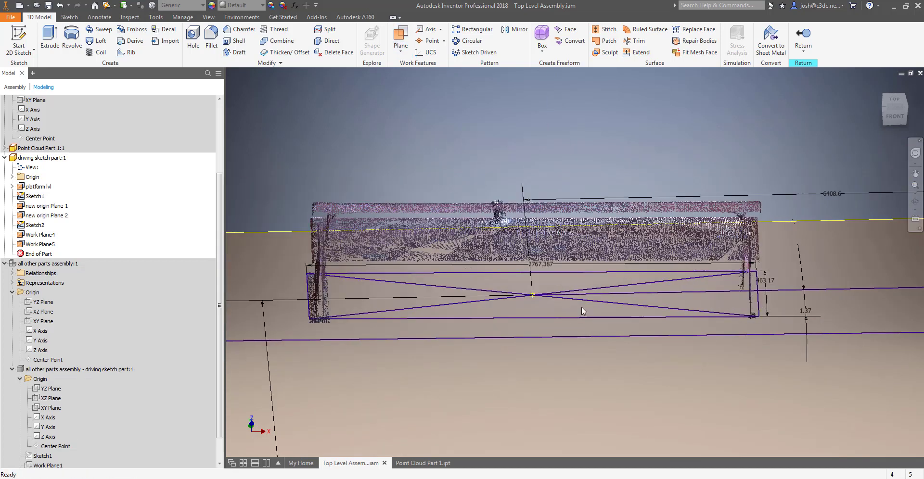
# Auto-resize the two new work planes, Work Plane4 and Work Plane5
pyautogui.click(41, 235)
pyautogui.rightClick(52, 239)
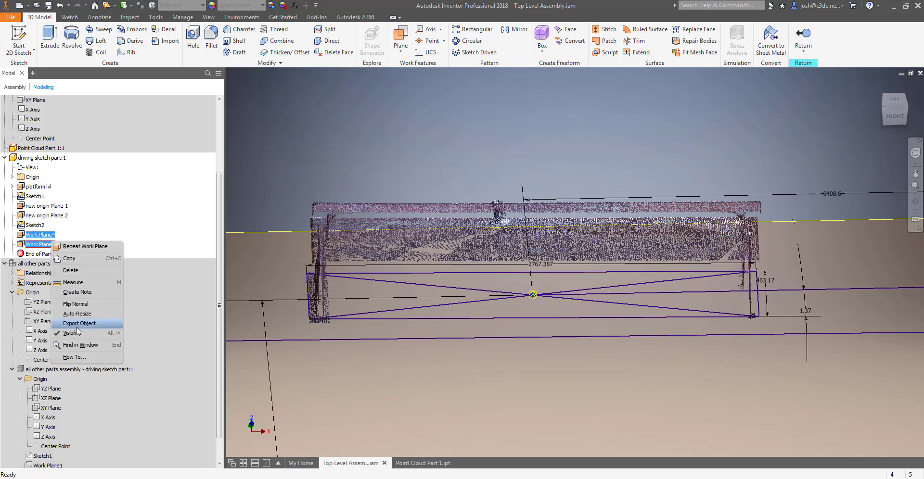
pyautogui.click(78, 319)
# Hide the platform lvl plane, Sketch1 and both new origin planes in the driving sketch part
pyautogui.click(36, 215)
pyautogui.keyDown('ctrl'); pyautogui.click(34, 206); pyautogui.keyUp('ctrl')
pyautogui.keyDown('ctrl'); pyautogui.click(30, 195); pyautogui.keyUp('ctrl')
pyautogui.rightClick(30, 194)
pyautogui.click(51, 281)
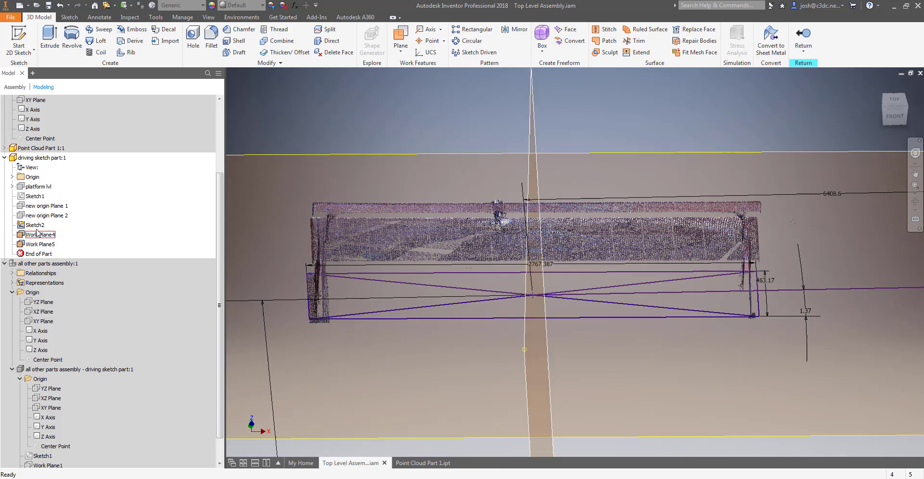
# Return to the top level assembly and collapse the expanded component and origin nodes in the model tree
pyautogui.rightClick(357, 191)
pyautogui.click(358, 219)
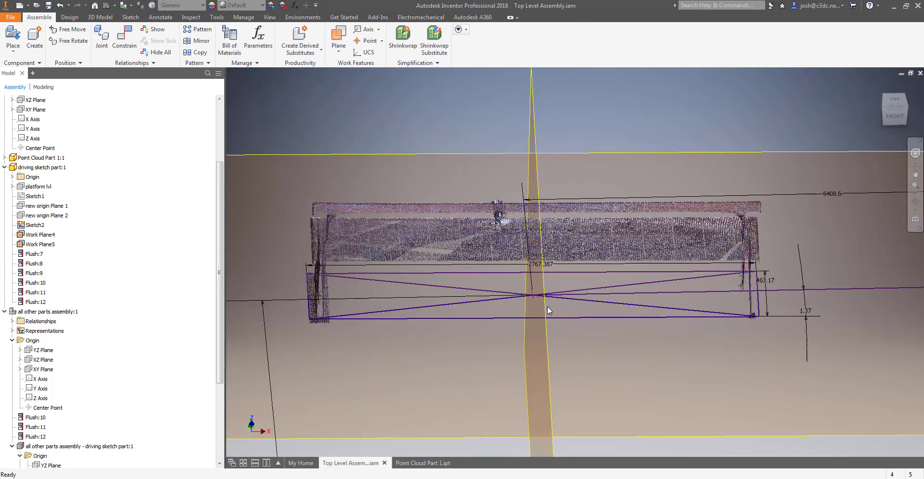
pyautogui.click(5, 167)
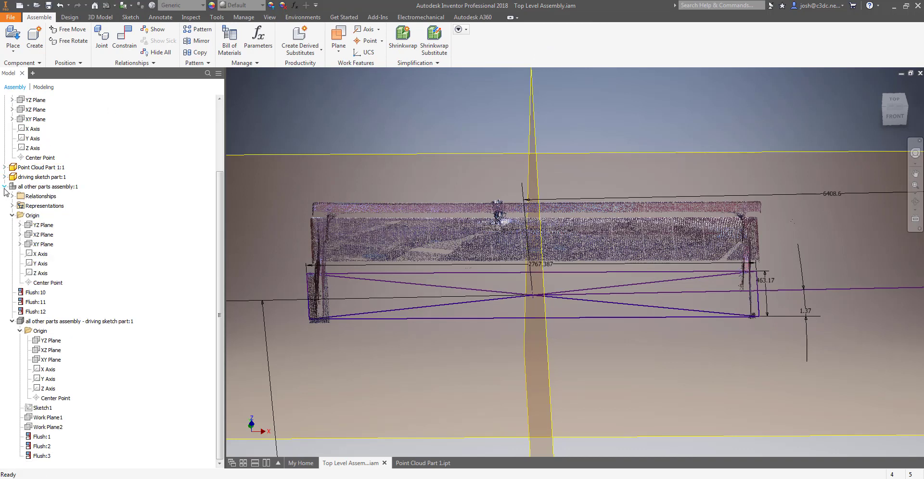
pyautogui.click(19, 330)
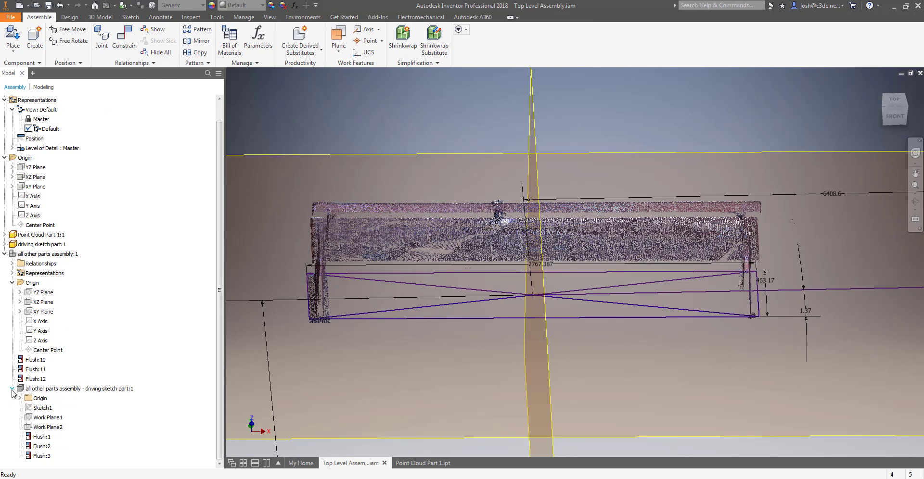
pyautogui.click(12, 389)
pyautogui.click(13, 302)
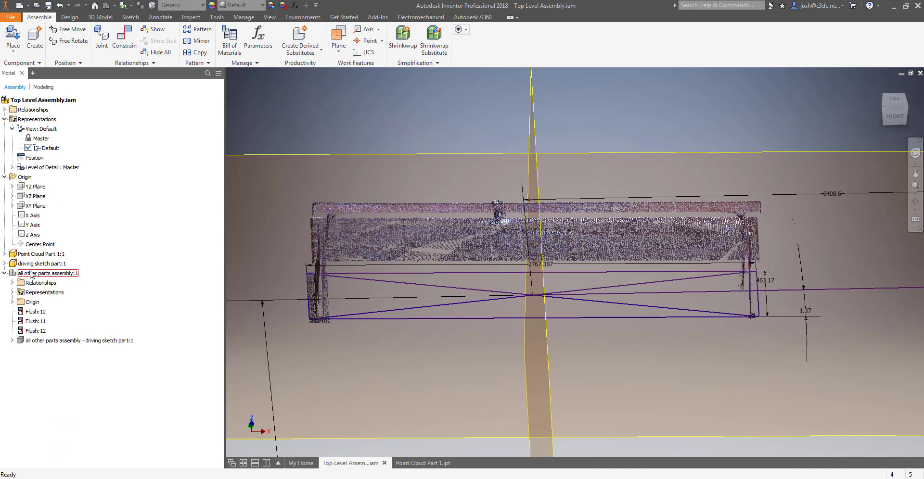
pyautogui.scroll(-3, 408, 137)
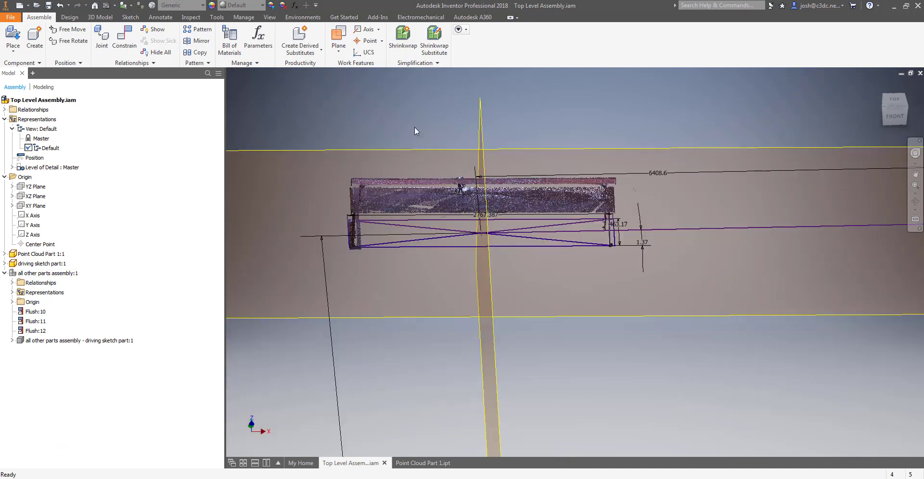
# Create a new part and save it as "bench seat" in the 2.0 Inventor folder
pyautogui.click(66, 20)
pyautogui.click(36, 18)
pyautogui.click(28, 5)
pyautogui.click(47, 59)
pyautogui.rightClick(385, 154)
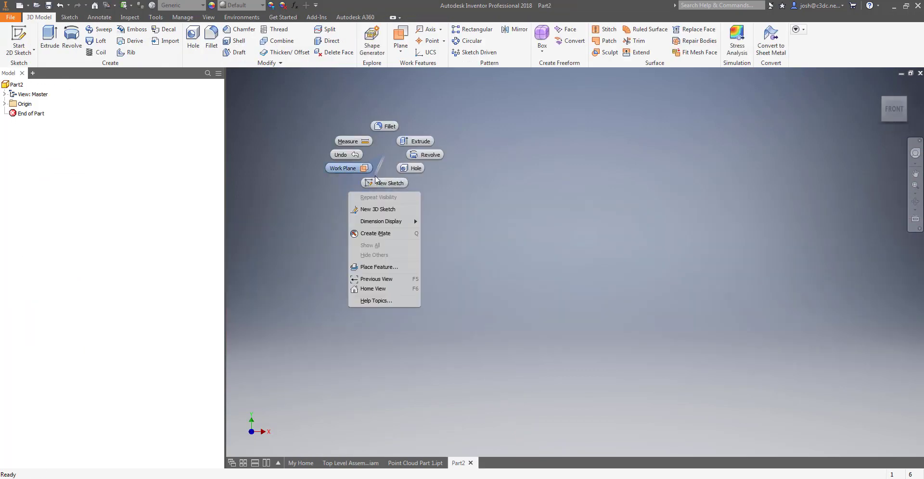
pyautogui.click(318, 112)
pyautogui.click(37, 5)
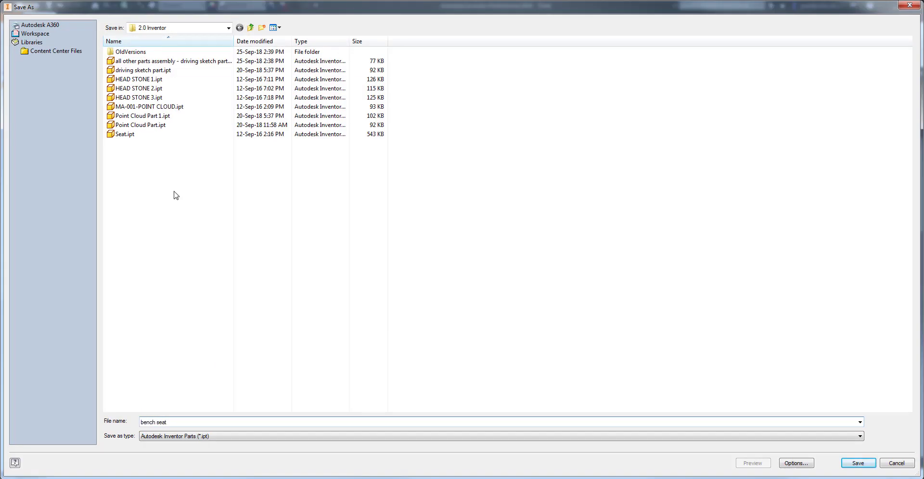
pyautogui.press('Return')
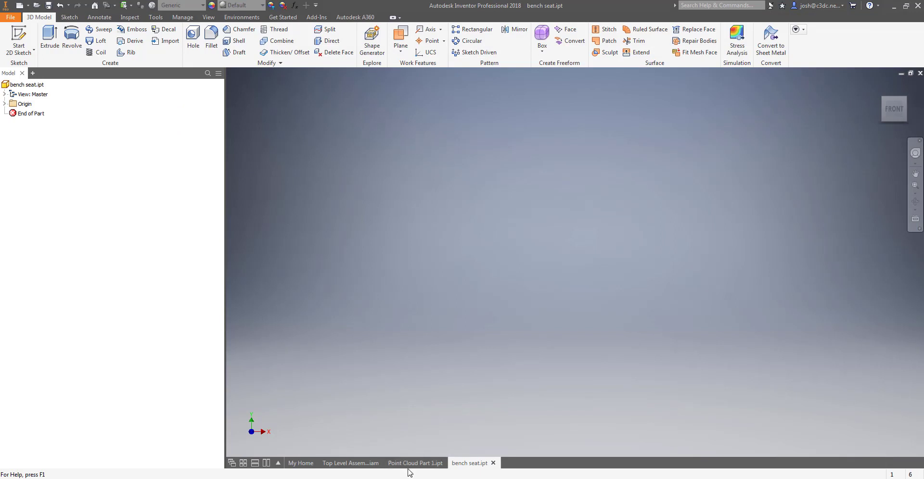
# Place one instance of bench seat.ipt in the top level assembly
pyautogui.click(372, 463)
pyautogui.click(11, 36)
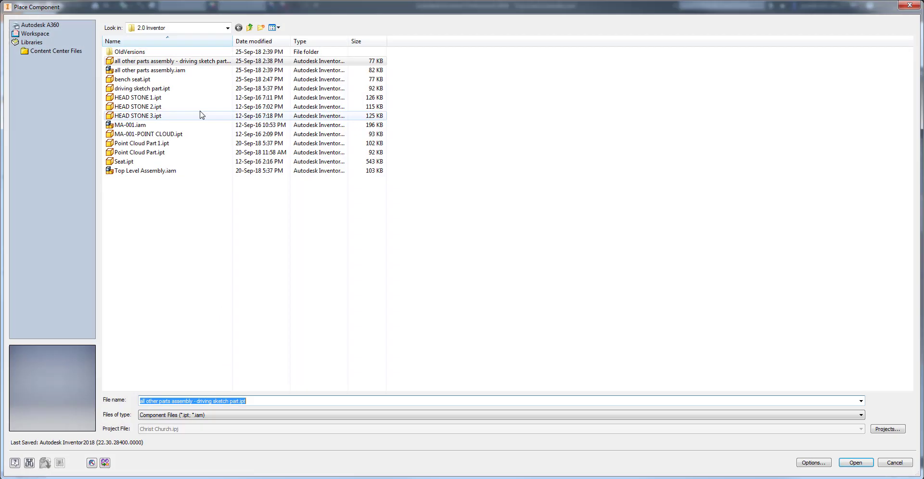
pyautogui.doubleClick(137, 79)
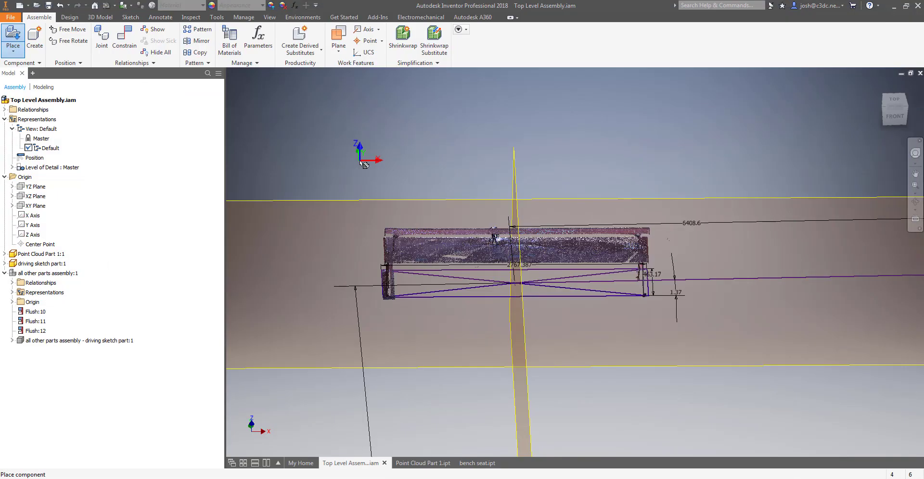
pyautogui.rightClick(395, 183)
pyautogui.click(420, 155)
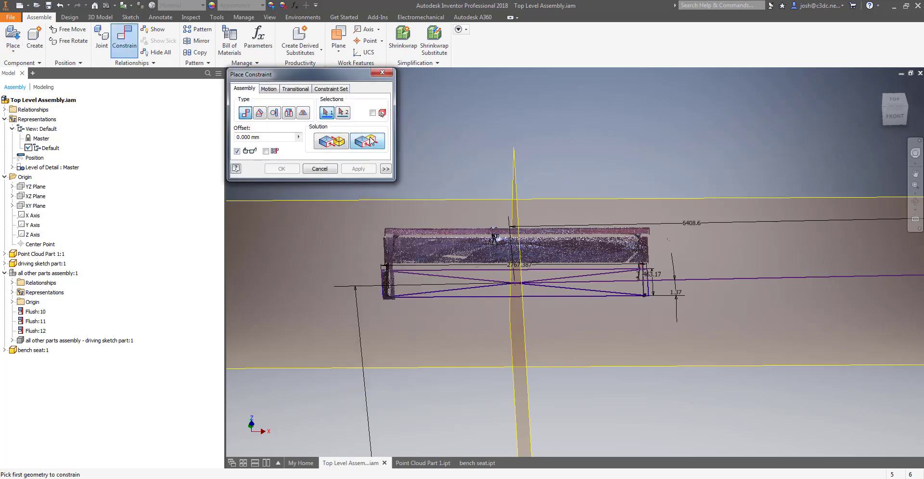
# Constrain the bench seat's YZ plane flush with Work Plane4 at 0 mm offset
pyautogui.click(4, 349)
pyautogui.click(12, 359)
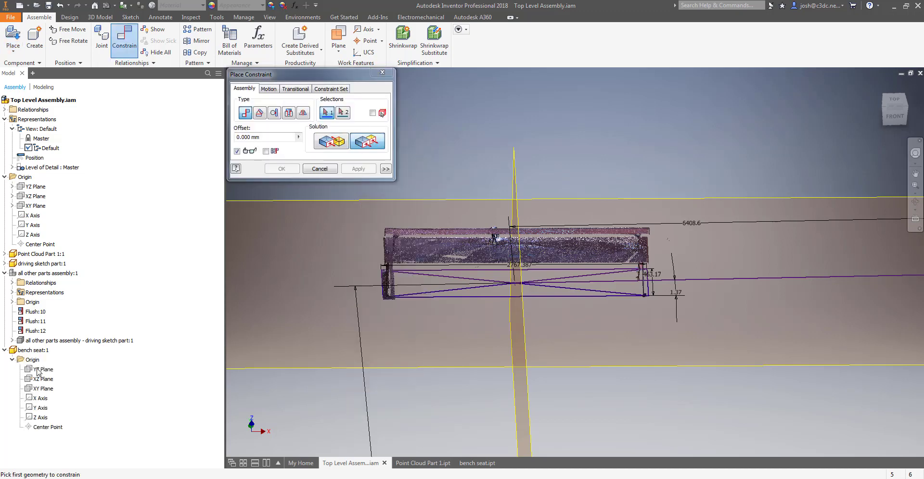
pyautogui.click(39, 370)
pyautogui.click(527, 304)
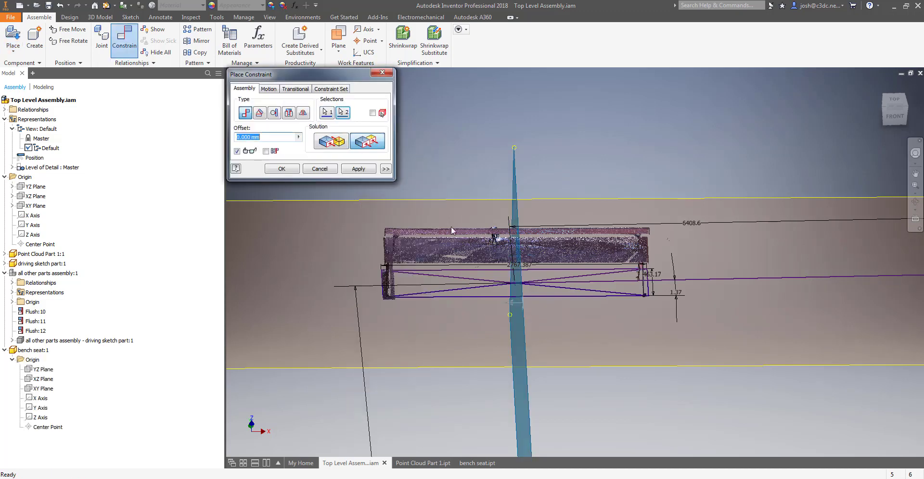
pyautogui.click(358, 169)
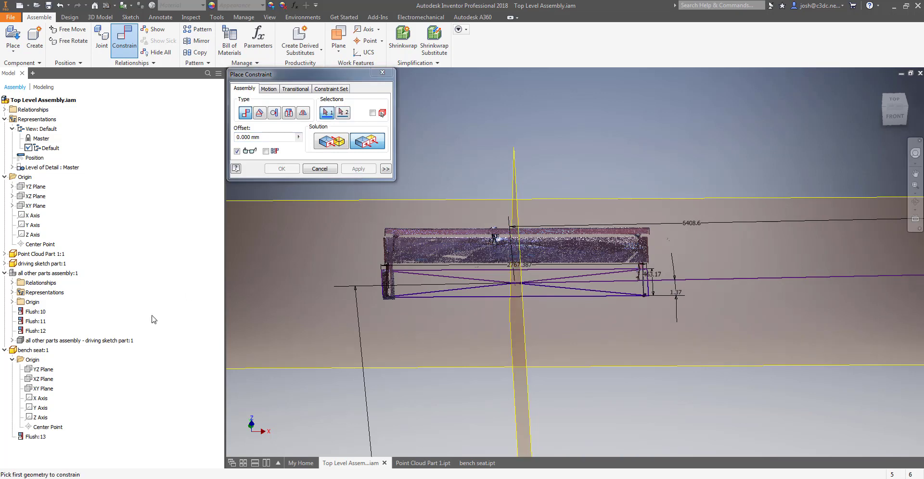
# Constrain the bench seat's XZ plane flush with Work Plane5 at 0 mm offset
pyautogui.click(47, 389)
pyautogui.click(486, 198)
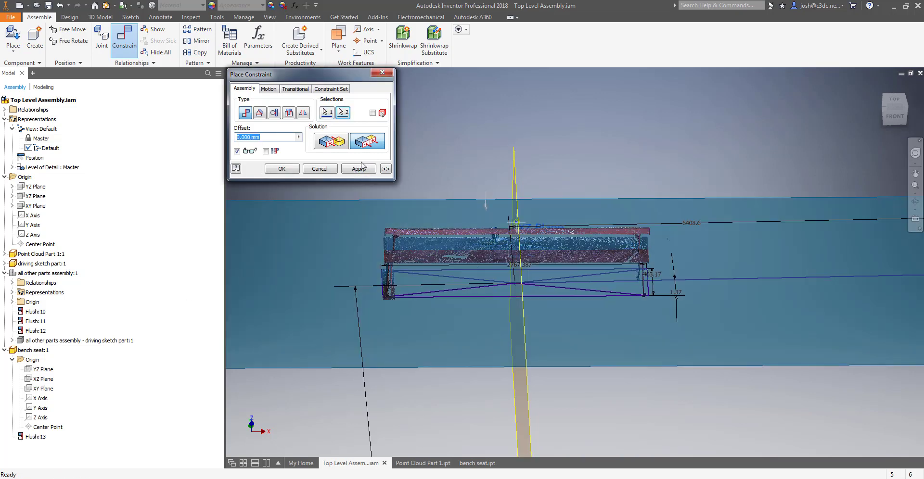
pyautogui.click(358, 169)
# Constrain the bench seat's XY plane flush with the driving sketch part's platform lvl plane at 0 mm offset
pyautogui.click(516, 222)
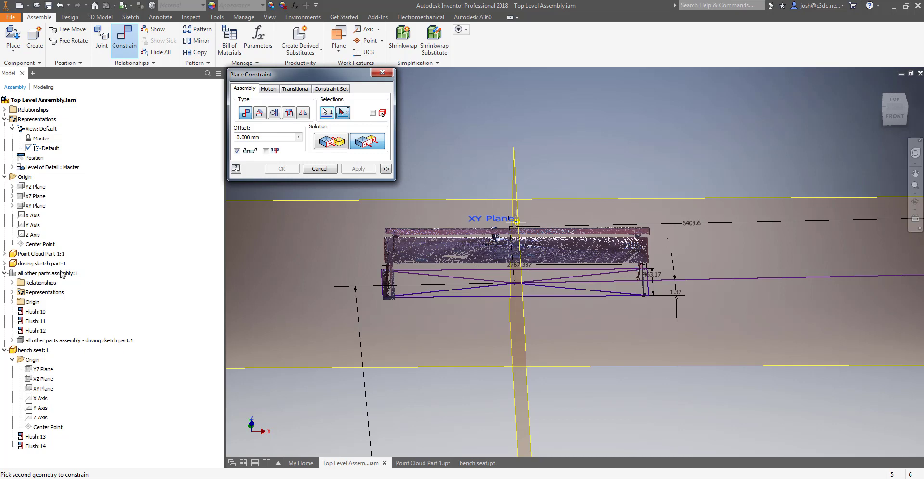
pyautogui.click(5, 264)
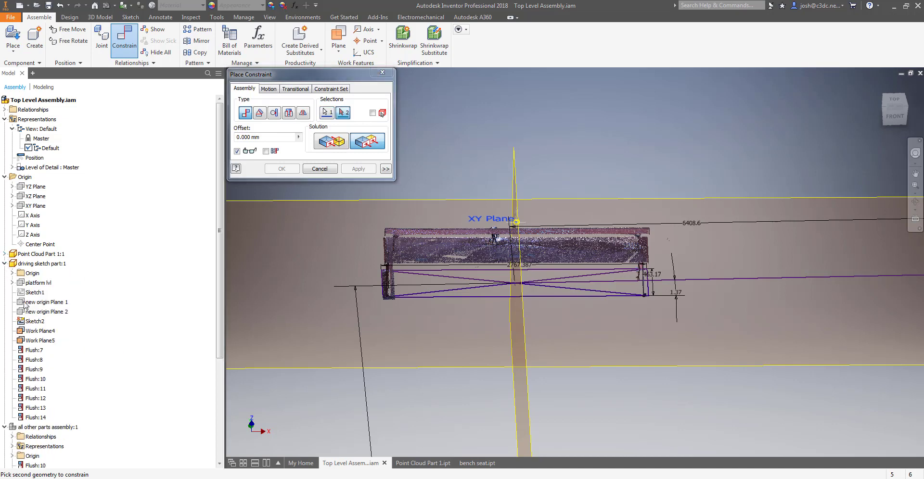
pyautogui.click(56, 286)
pyautogui.click(368, 169)
pyautogui.click(334, 168)
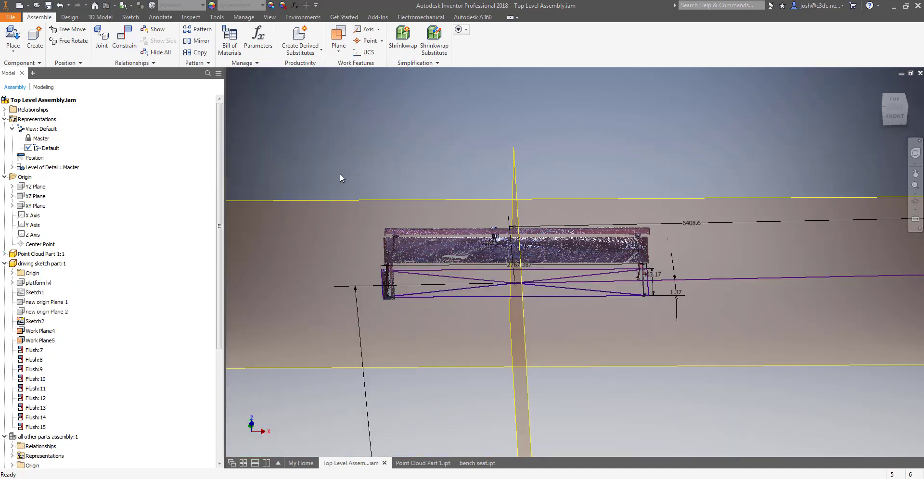
# Hide Sketch2, Work Plane4 and Work Plane5 of the driving sketch part
pyautogui.click(35, 322)
pyautogui.keyDown('ctrl'); pyautogui.click(41, 331); pyautogui.keyUp('ctrl')
pyautogui.rightClick(40, 333)
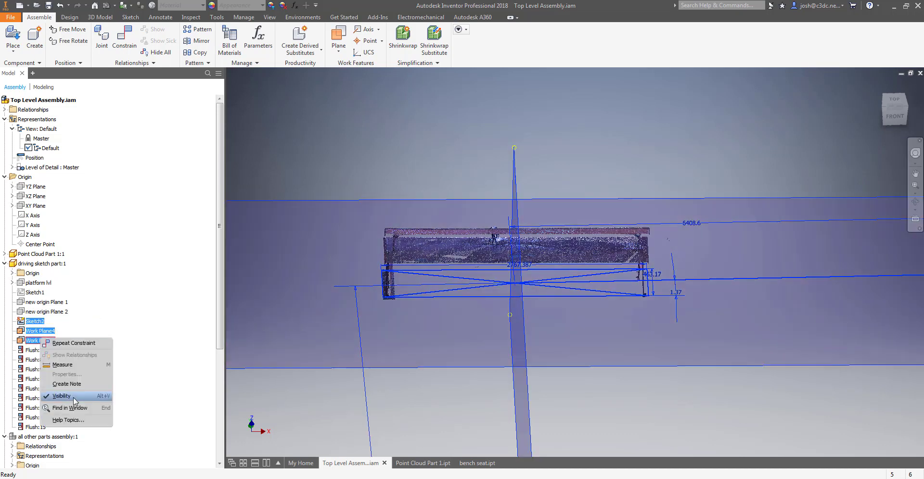
pyautogui.click(76, 398)
# Open the bench seat part for in-place editing within the top level assembly
pyautogui.scroll(-6, 163, 322)
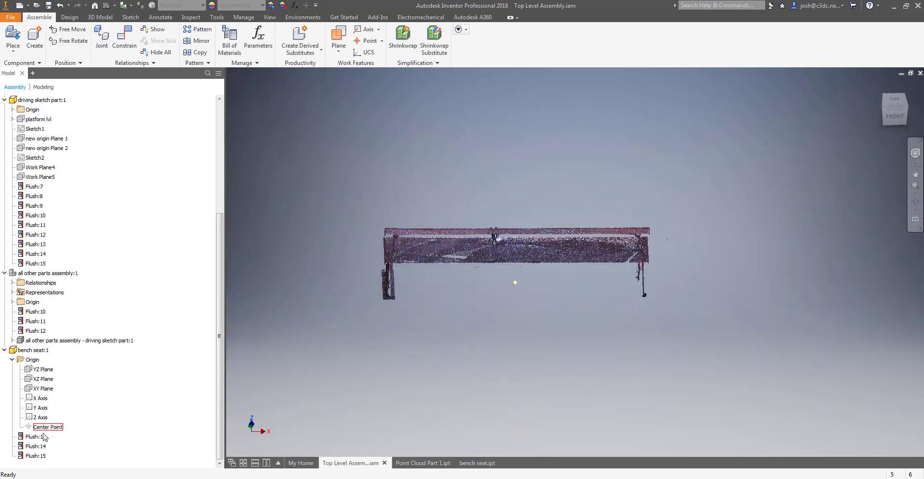
pyautogui.click(59, 429)
pyautogui.click(91, 413)
pyautogui.click(35, 351)
pyautogui.doubleClick(40, 350)
# Create a work plane in the bench seat offset 430 mm from its XY plane, at the height of the scanned seat
pyautogui.click(895, 118)
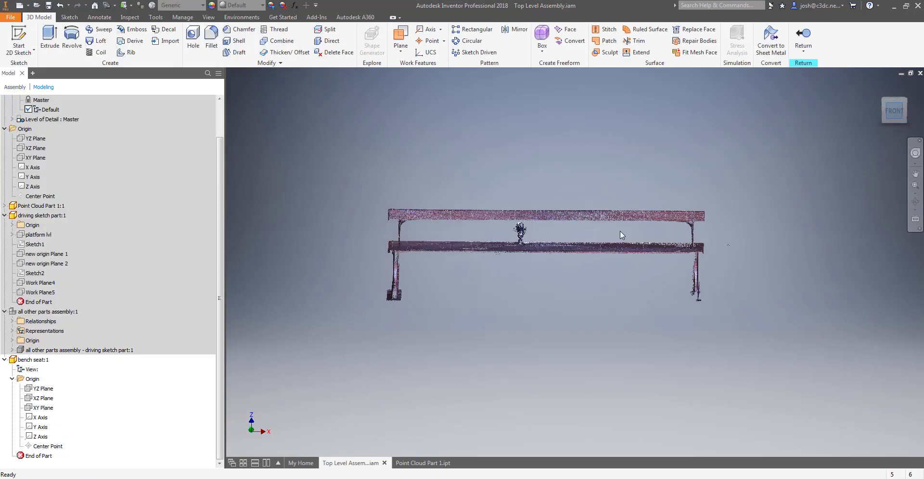
pyautogui.click(400, 41)
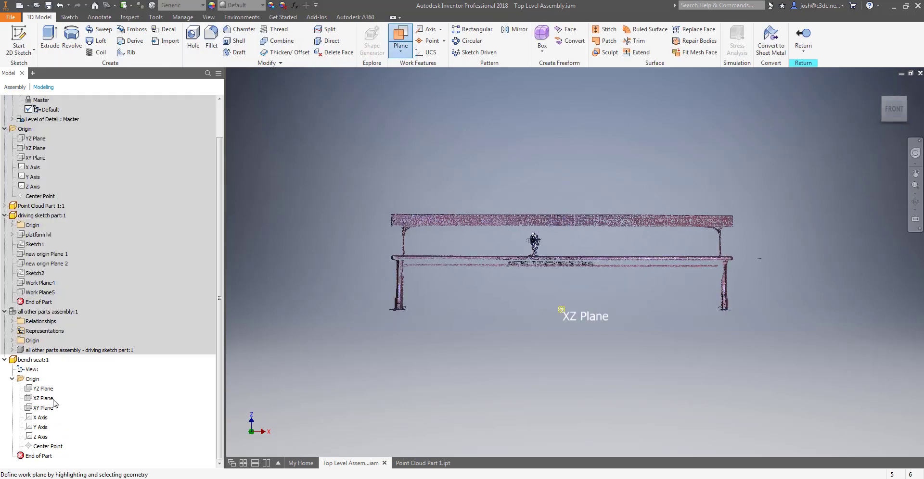
pyautogui.click(121, 407)
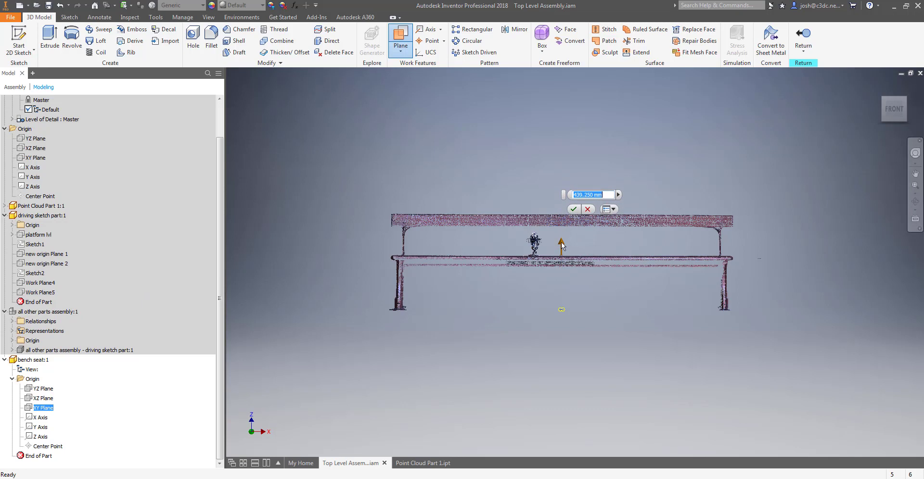
pyautogui.scroll(-5, 549, 269)
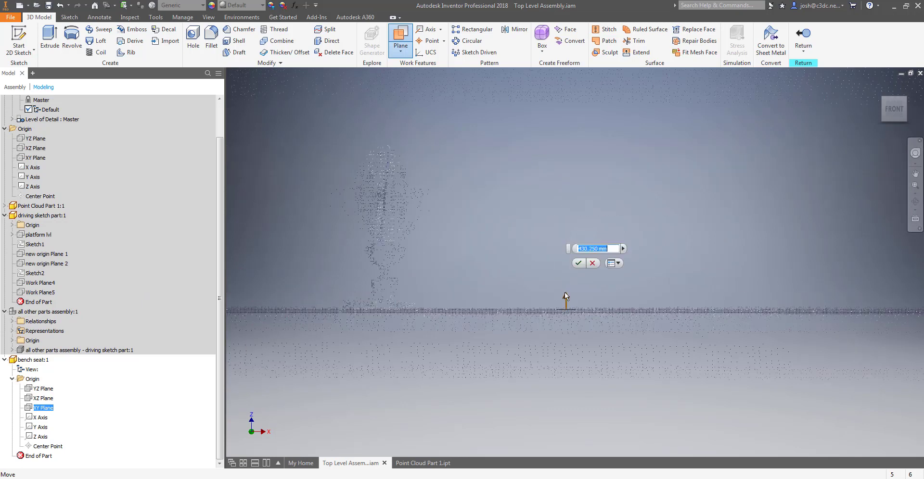
pyautogui.scroll(5, 539, 295)
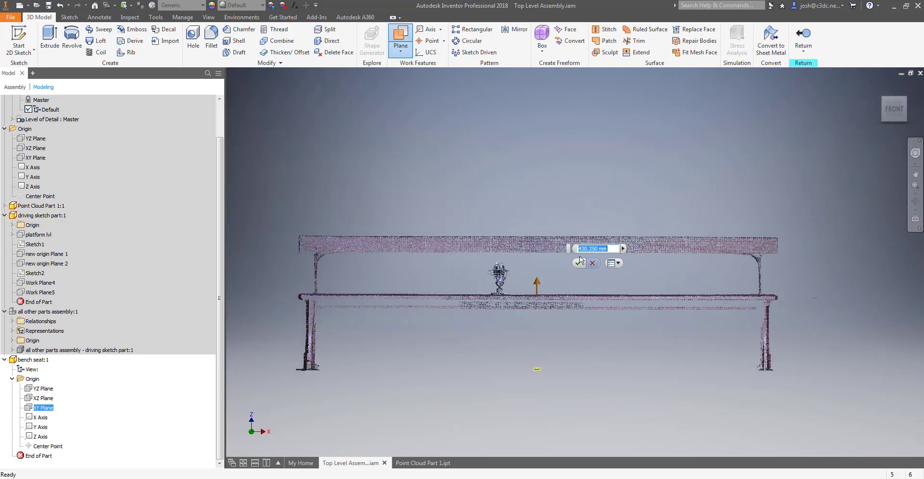
pyautogui.moveTo(587, 248); pyautogui.dragTo(608, 253)
pyautogui.write('0')
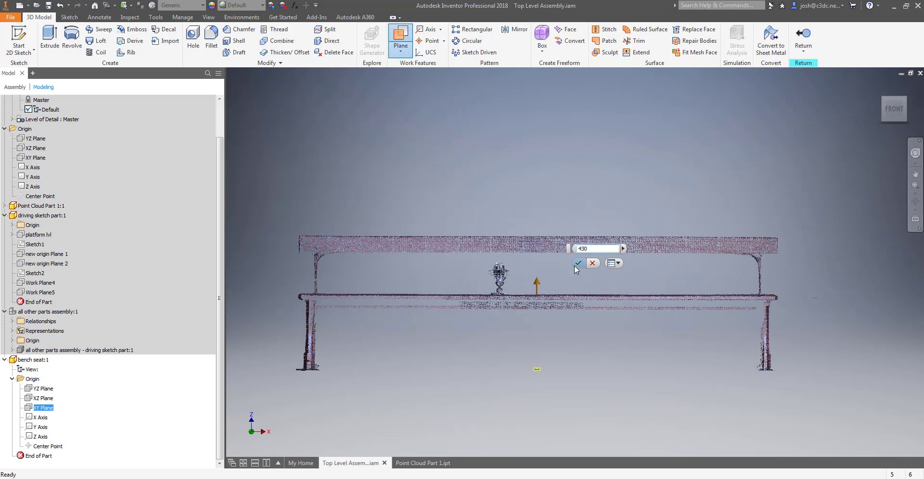
pyautogui.click(575, 265)
# Start a sketch on the offset work plane and outline the scanned seat with a two-point rectangle about 2750 by 487 mm
pyautogui.keyDown('shift'); pyautogui.moveTo(523, 273); pyautogui.dragTo(470, 339, button='middle'); pyautogui.keyUp('shift')
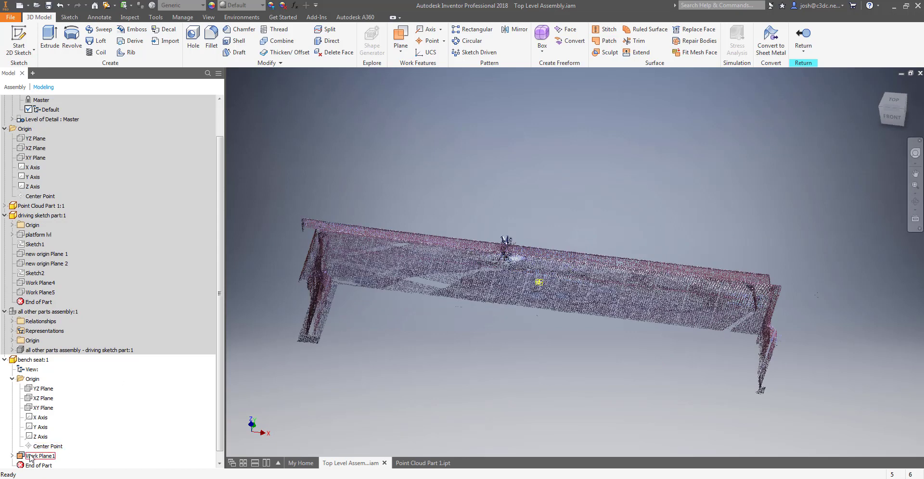
pyautogui.rightClick(30, 456)
pyautogui.click(60, 297)
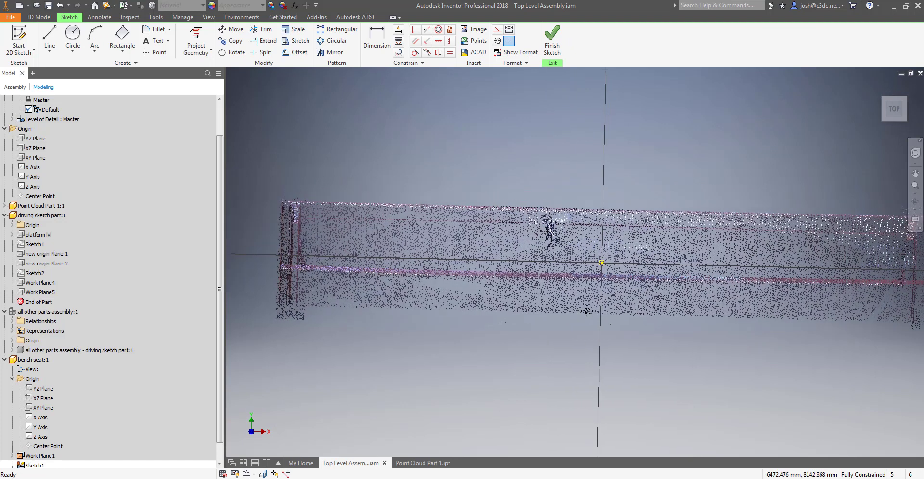
pyautogui.click(124, 43)
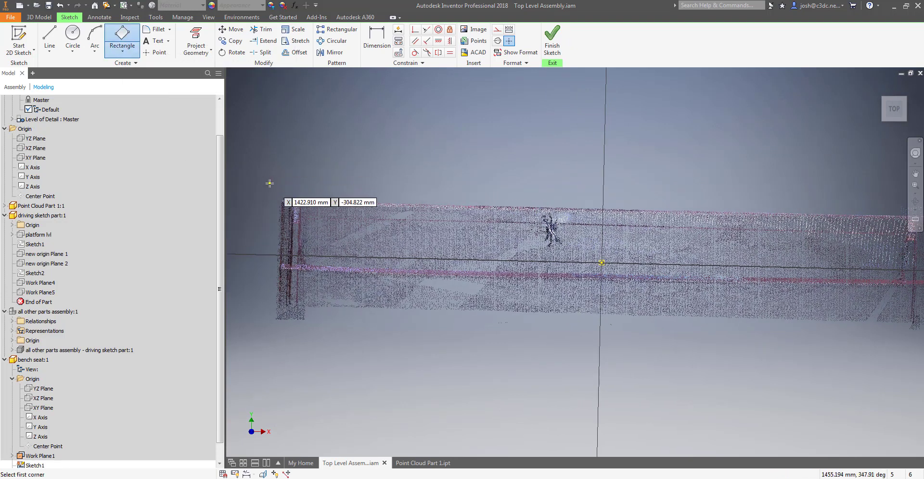
pyautogui.scroll(-2, 270, 180)
pyautogui.click(122, 51)
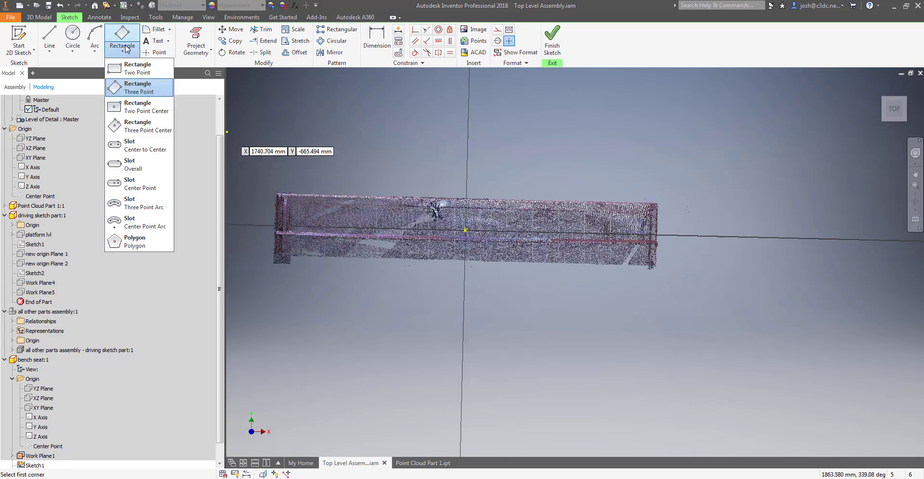
pyautogui.click(128, 72)
pyautogui.click(276, 194)
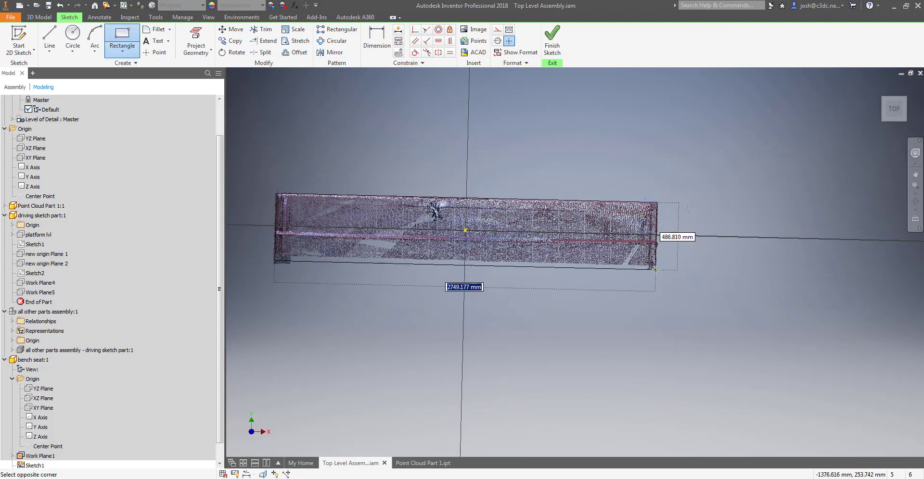
pyautogui.click(655, 270)
# Dimension the seat rectangle's length and width, keeping the sizes as drawn
pyautogui.rightClick(554, 278)
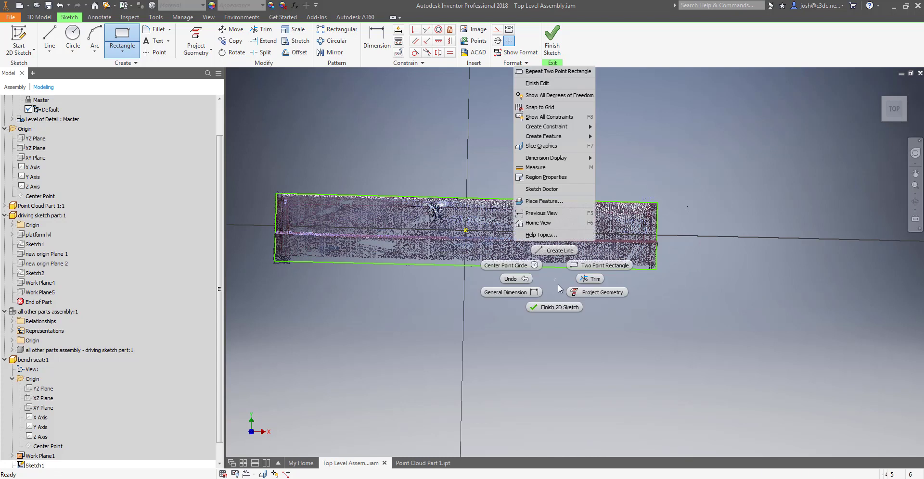
pyautogui.click(499, 292)
pyautogui.click(618, 201)
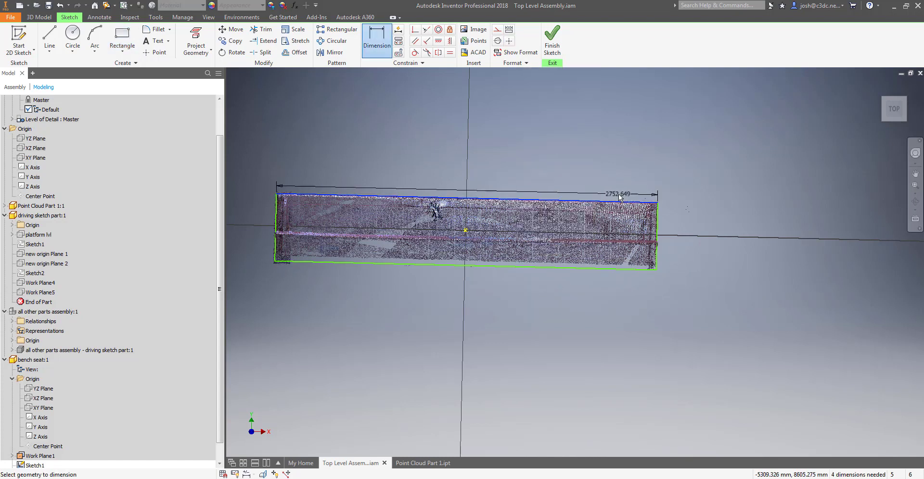
pyautogui.click(603, 197)
pyautogui.press('Return')
pyautogui.click(656, 226)
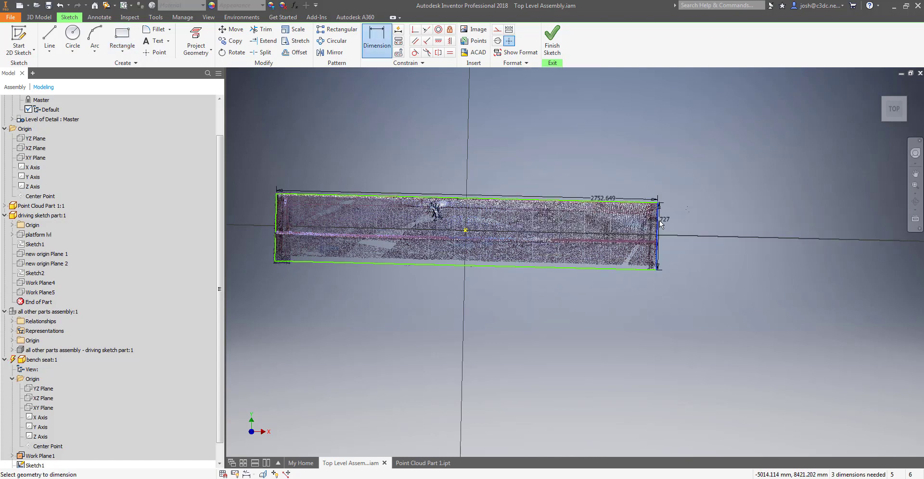
pyautogui.click(678, 226)
pyautogui.press('Return')
# Refit the seat rectangle's width to the scanned seat, about 458 mm, replacing its width dimension with a new one
pyautogui.scroll(3, 367, 256)
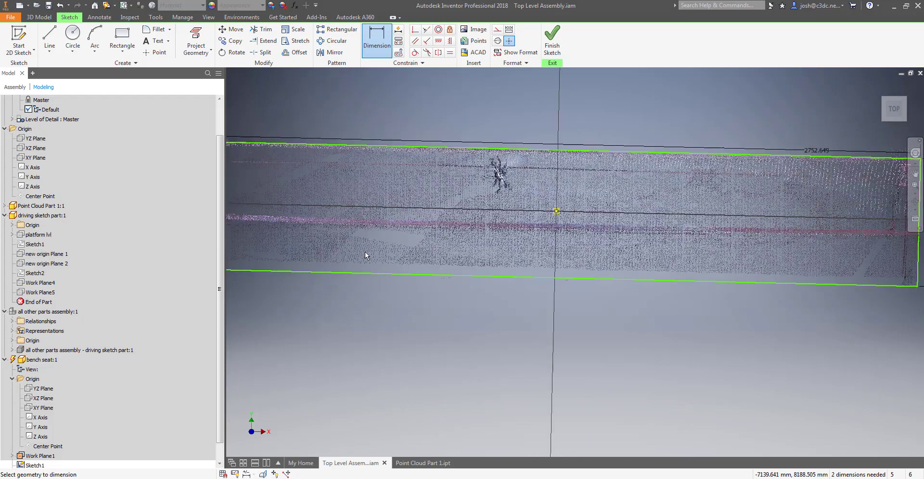
pyautogui.press('F4')
pyautogui.moveTo(544, 300)
pyautogui.mouseDown()
pyautogui.moveTo(332, 237)
pyautogui.moveTo(478, 185)
pyautogui.moveTo(549, 219)
pyautogui.moveTo(501, 239)
pyautogui.mouseUp()
pyautogui.press('Delete')
pyautogui.moveTo(706, 242); pyautogui.dragTo(700, 236)
pyautogui.rightClick(728, 284)
pyautogui.click(705, 298)
pyautogui.click(798, 185)
pyautogui.click(805, 170)
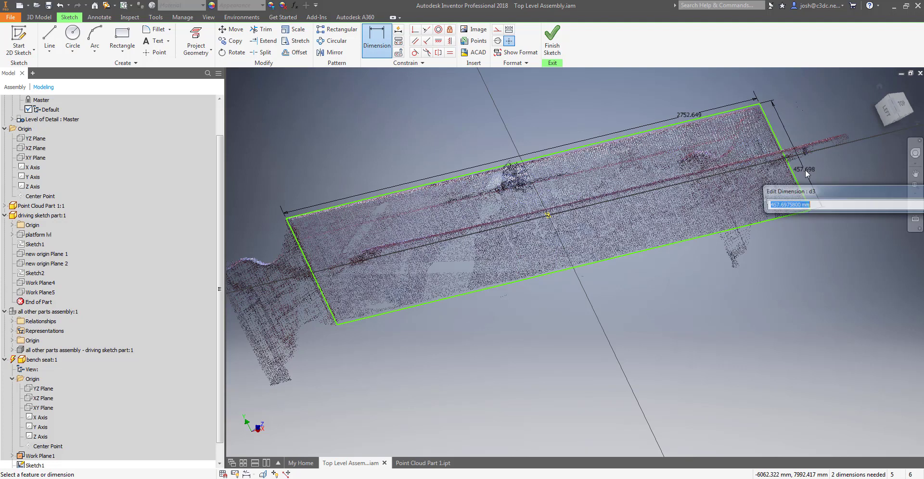
pyautogui.press('Return')
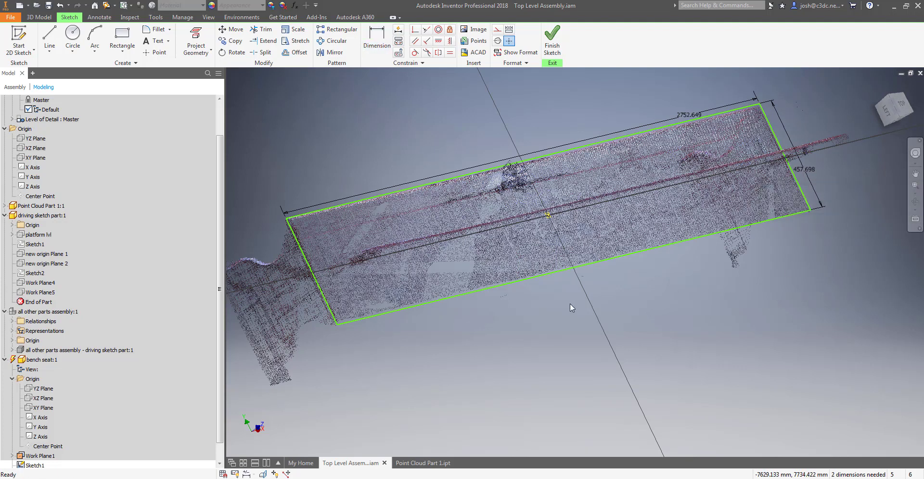
# Fully constrain the rectangle by dimensioning one short edge and one long edge from the sketch origin as drawn
pyautogui.moveTo(573, 304); pyautogui.dragTo(587, 318, button='middle')
pyautogui.rightClick(654, 294)
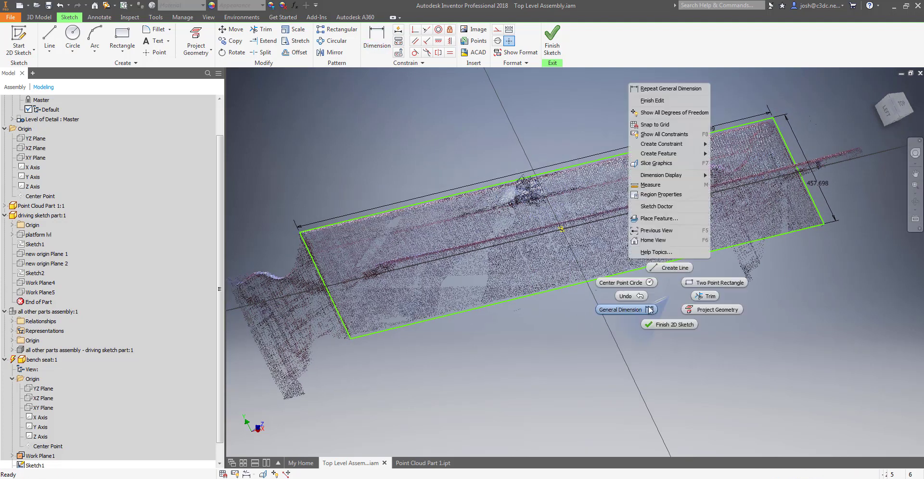
pyautogui.click(632, 307)
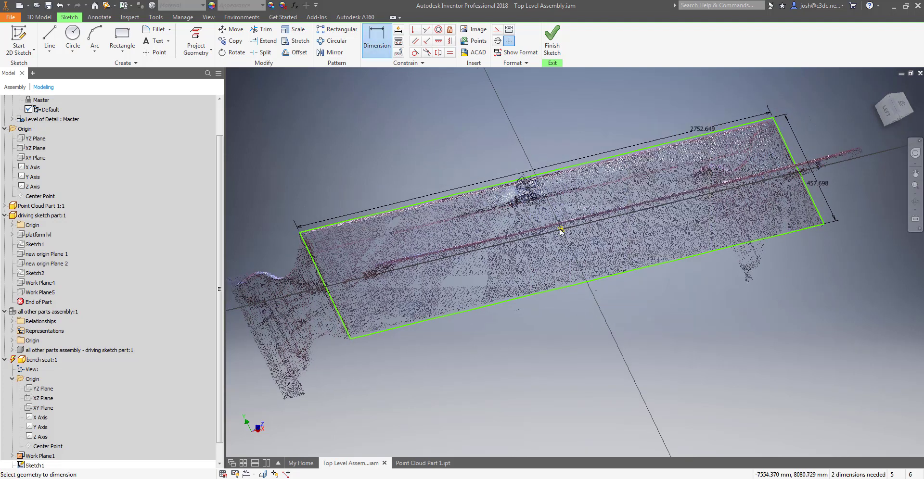
pyautogui.click(795, 164)
pyautogui.click(674, 187)
pyautogui.press('Return')
pyautogui.click(683, 257)
pyautogui.click(551, 245)
pyautogui.press('Return')
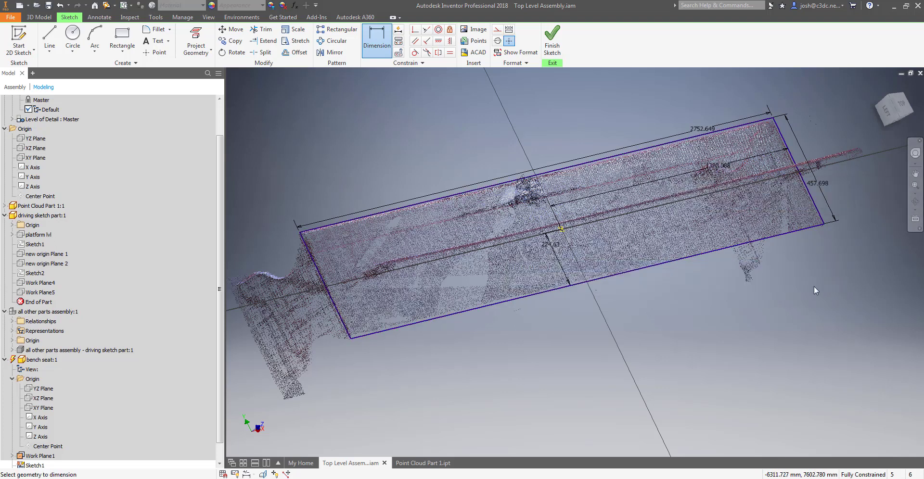
# Finish the sketch and extrude the seat rectangle 25 mm downward as a solid
pyautogui.rightClick(293, 163)
pyautogui.click(293, 189)
pyautogui.rightClick(290, 169)
pyautogui.click(319, 155)
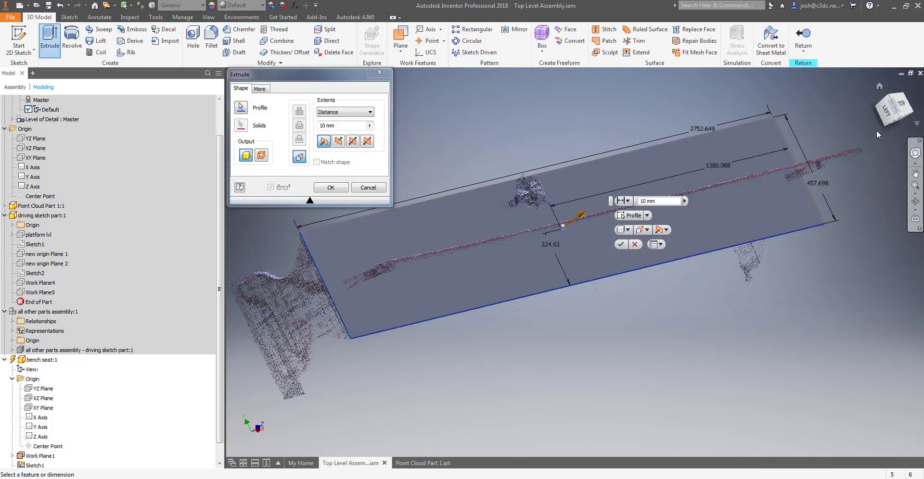
pyautogui.click(899, 118)
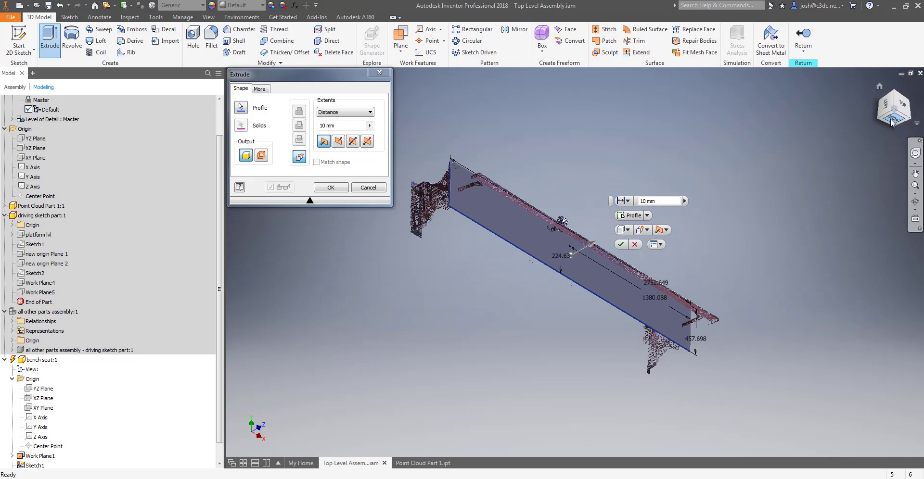
pyautogui.scroll(5, 541, 226)
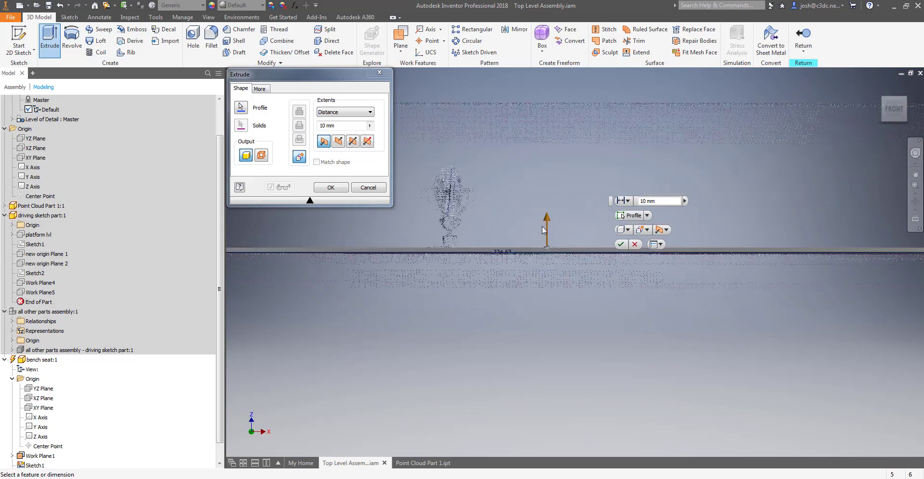
pyautogui.moveTo(546, 233); pyautogui.dragTo(549, 254)
pyautogui.scroll(-5, 549, 255)
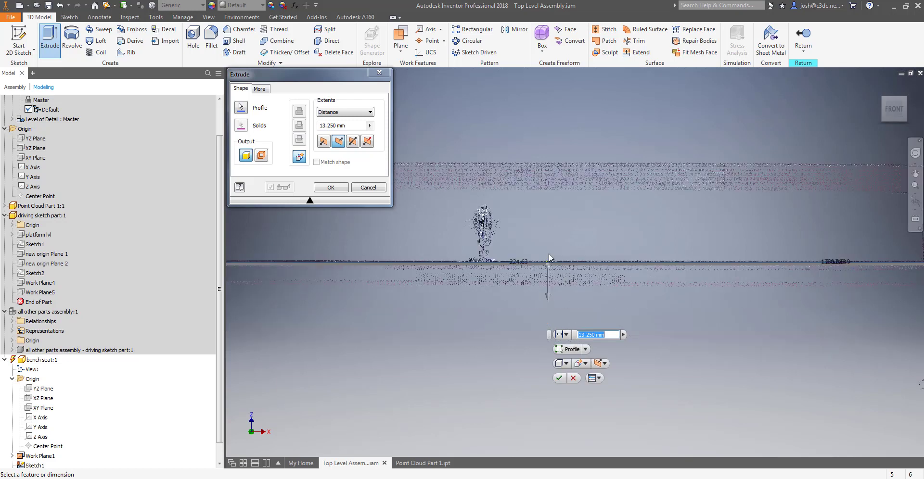
pyautogui.scroll(3, 376, 265)
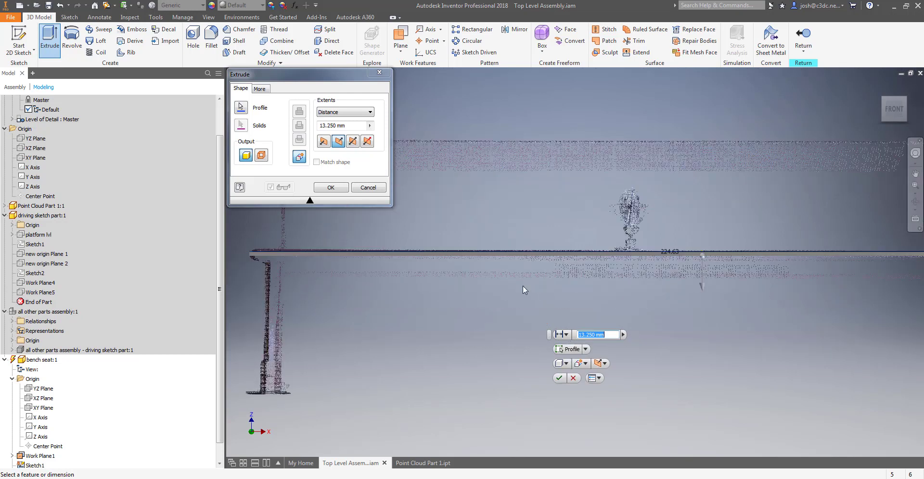
pyautogui.moveTo(703, 288); pyautogui.dragTo(703, 289)
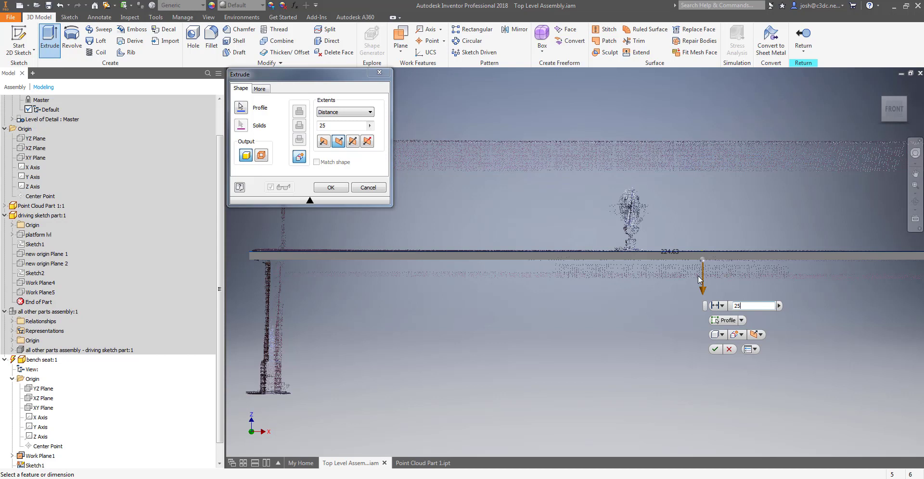
pyautogui.press('Return')
# Create a work plane offset 1325.5 mm from the bench seat's YZ plane, running through the scanned end leg
pyautogui.press('F4')
pyautogui.moveTo(602, 302); pyautogui.dragTo(622, 330)
pyautogui.press('Escape')
pyautogui.click(396, 42)
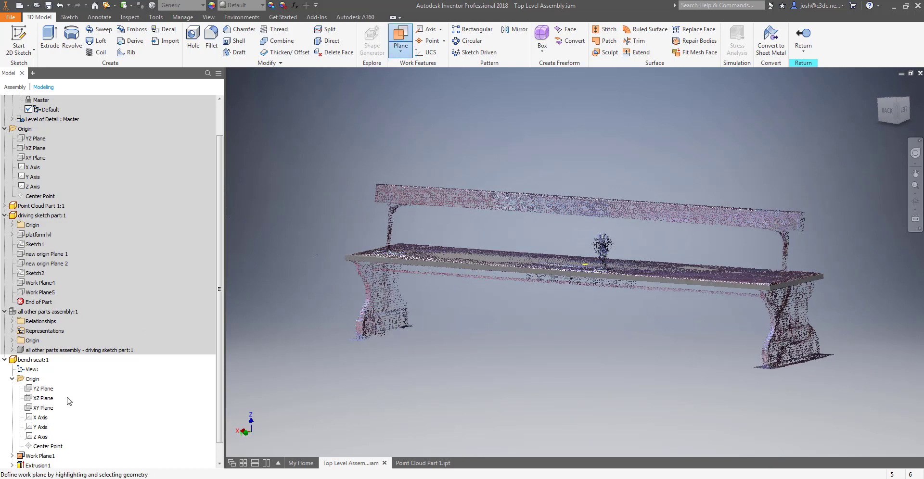
pyautogui.click(44, 388)
pyautogui.moveTo(633, 362); pyautogui.dragTo(801, 294)
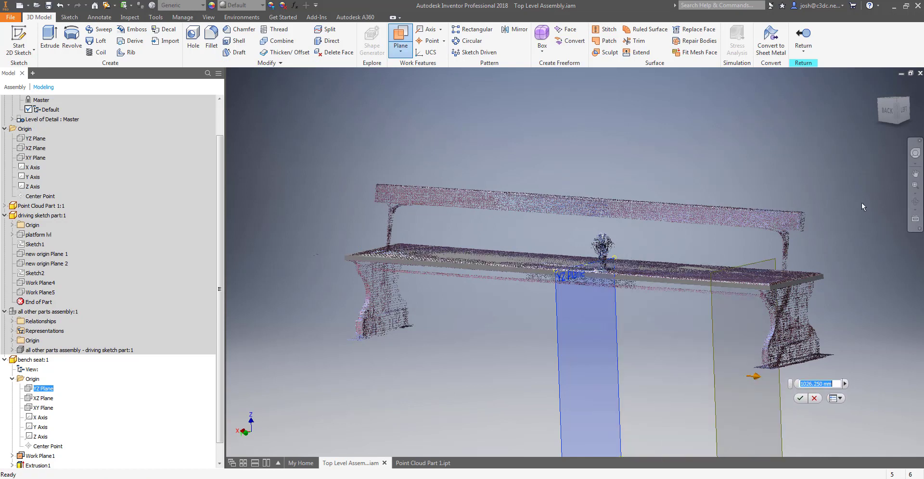
pyautogui.click(889, 114)
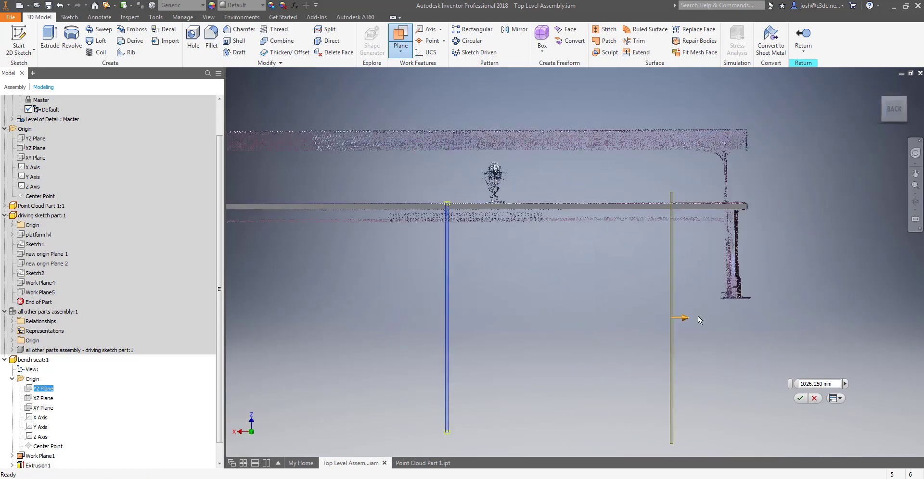
pyautogui.scroll(3, 673, 310)
pyautogui.moveTo(672, 310); pyautogui.dragTo(789, 284)
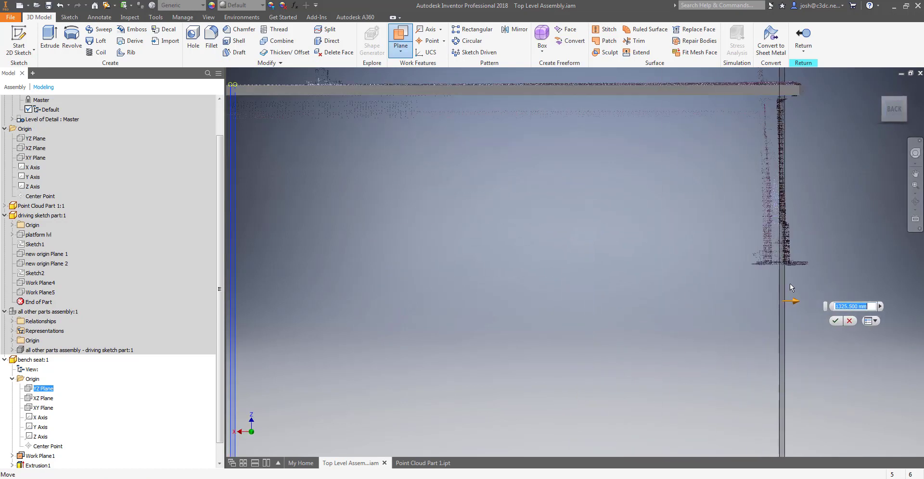
pyautogui.click(833, 321)
# Switch to Point Cloud Part 1, box-crop the cloud to the end leg, and return to the top level assembly
pyautogui.keyDown('shift'); pyautogui.moveTo(763, 283); pyautogui.dragTo(664, 324, button='middle'); pyautogui.keyUp('shift')
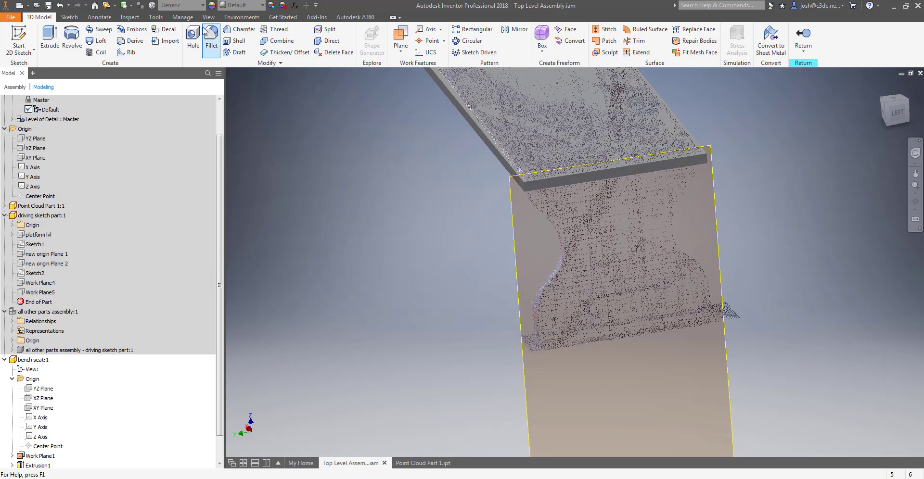
pyautogui.click(407, 463)
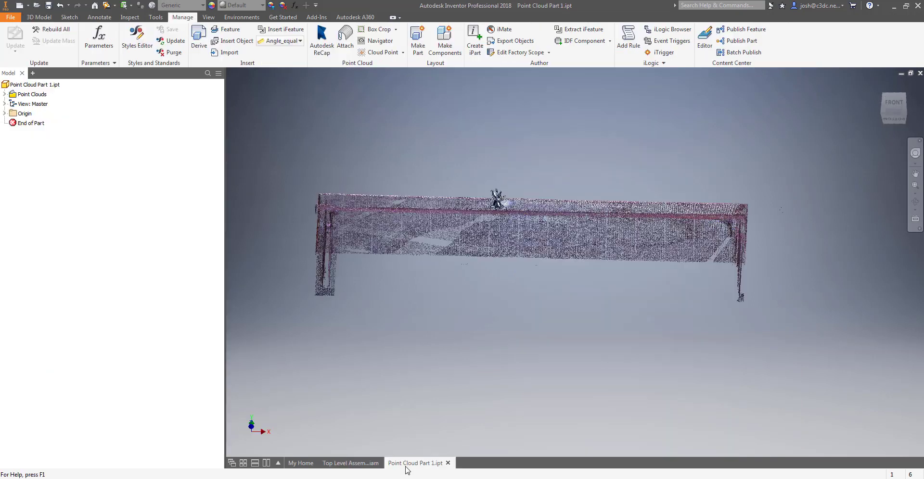
pyautogui.click(894, 103)
pyautogui.scroll(-7, 457, 264)
pyautogui.press('F4')
pyautogui.moveTo(691, 350); pyautogui.dragTo(697, 346)
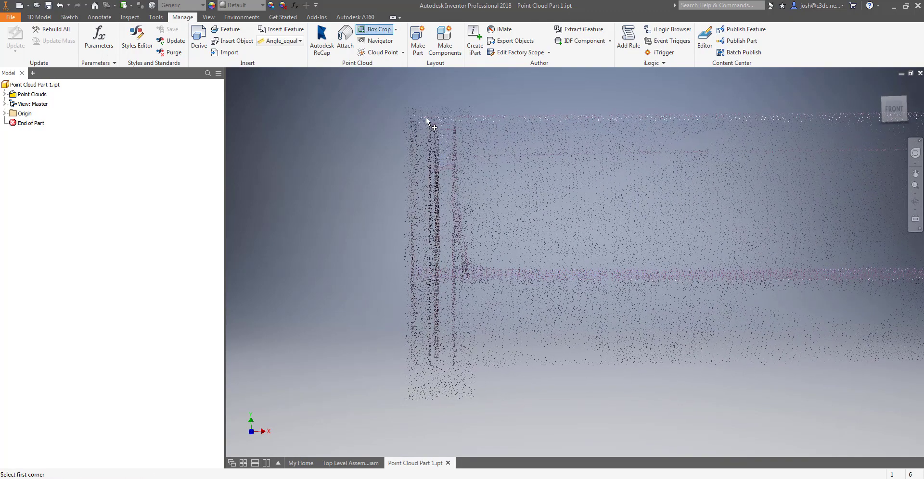
pyautogui.click(458, 376)
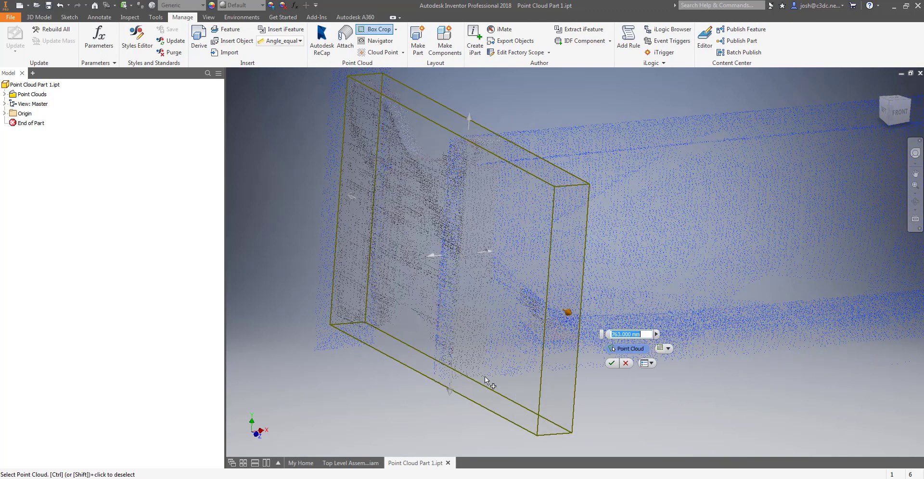
pyautogui.click(614, 366)
pyautogui.click(375, 465)
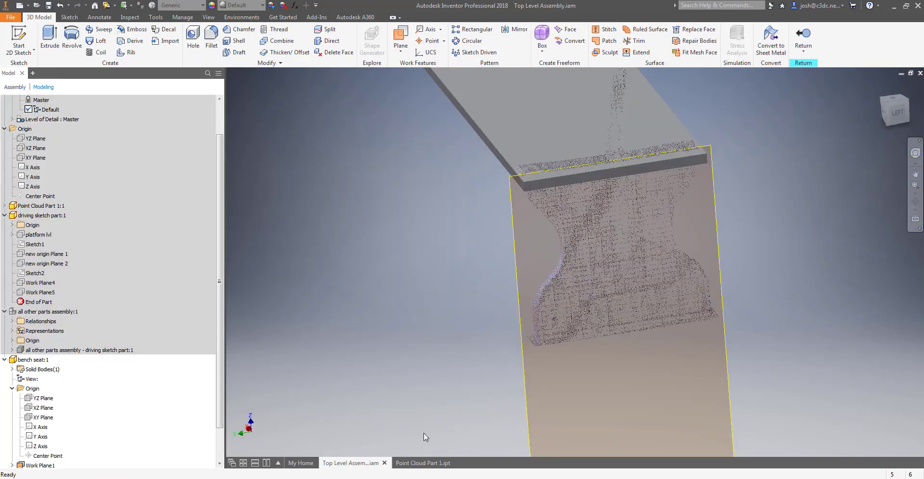
# Start a 2D sketch on the new leg work plane and project the seat's underside edge into it
pyautogui.keyDown('shift'); pyautogui.moveTo(680, 305); pyautogui.dragTo(717, 286, button='middle'); pyautogui.keyUp('shift')
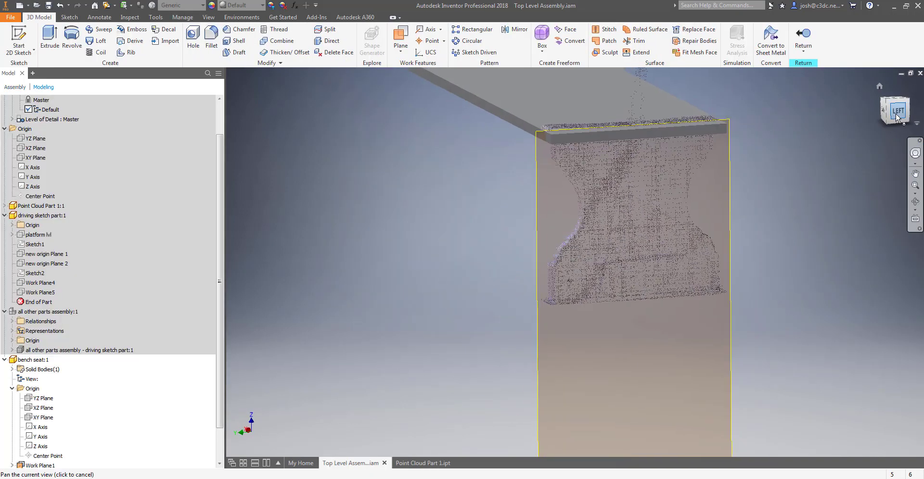
pyautogui.click(896, 114)
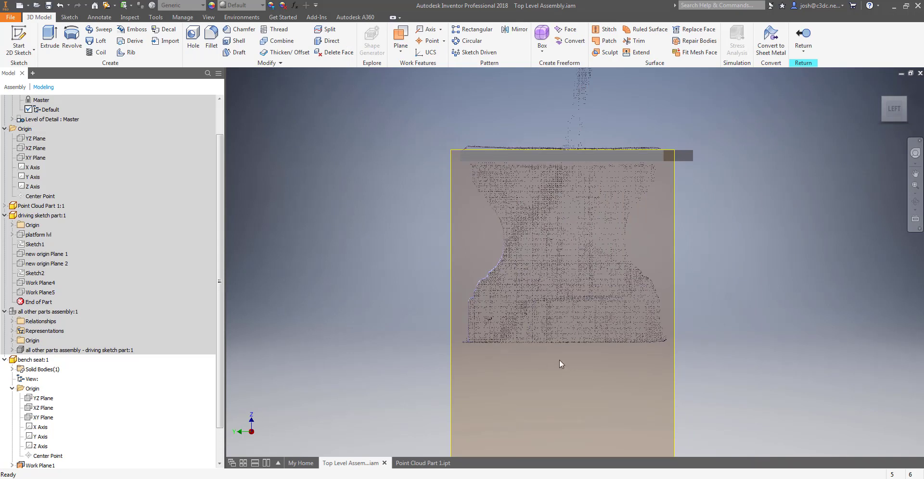
pyautogui.scroll(3, 573, 250)
pyautogui.moveTo(552, 275); pyautogui.dragTo(547, 261, button='middle')
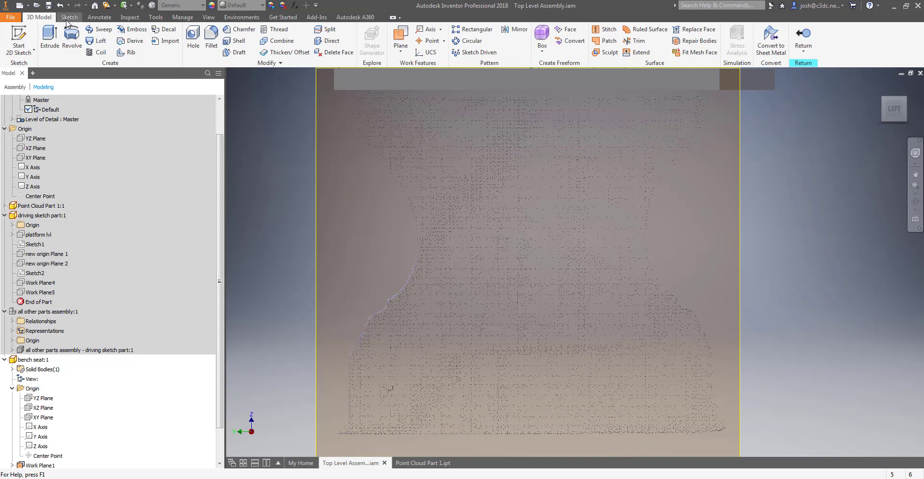
pyautogui.click(20, 40)
pyautogui.click(316, 206)
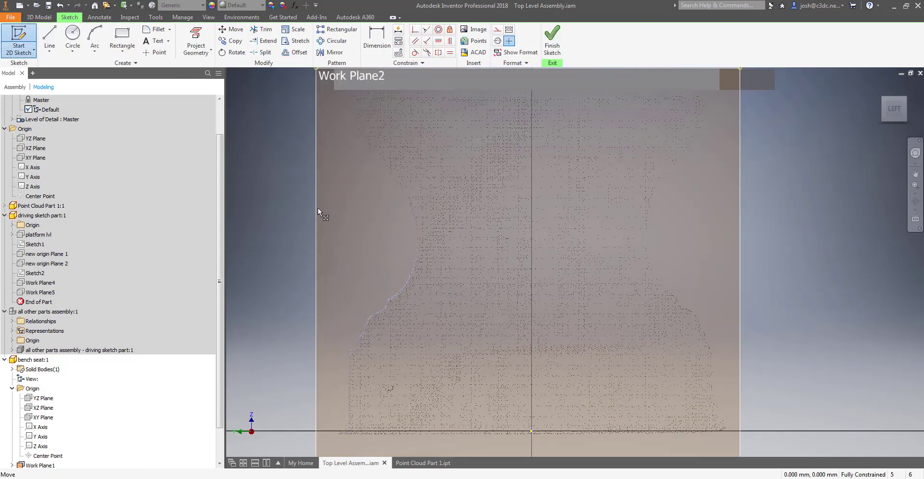
pyautogui.press('p')
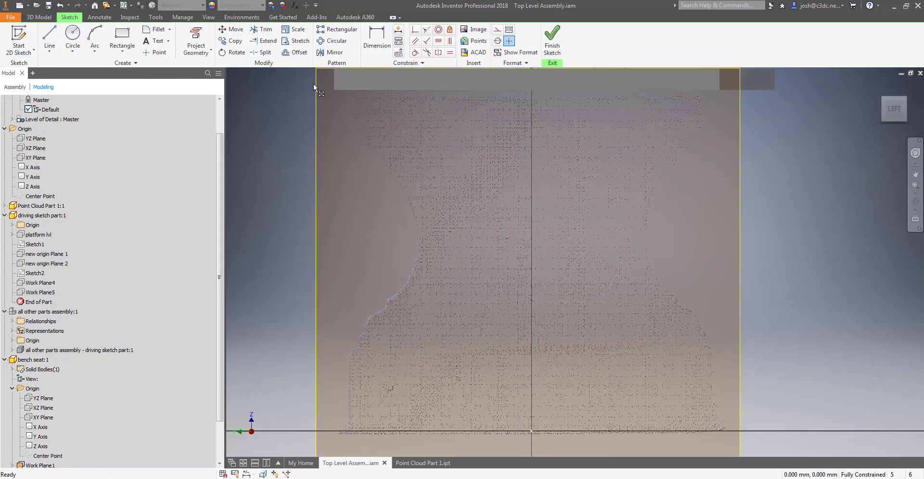
pyautogui.rightClick(331, 123)
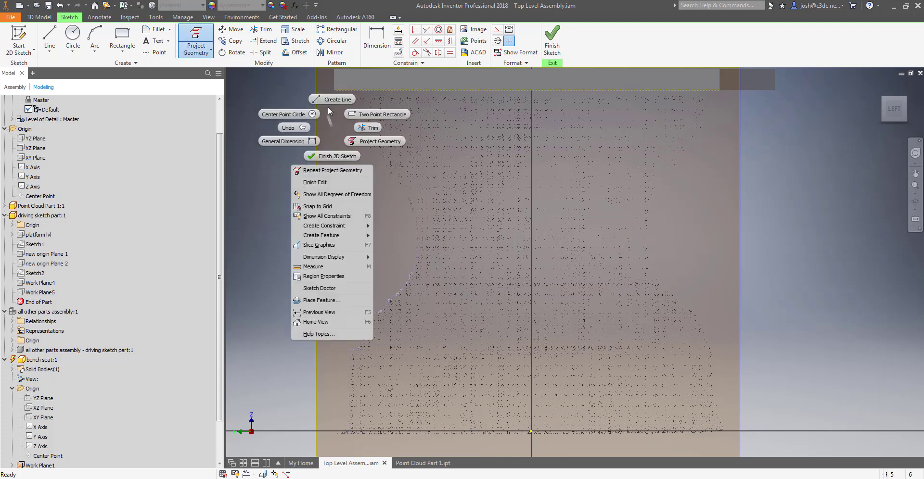
pyautogui.click(330, 96)
pyautogui.press('Escape')
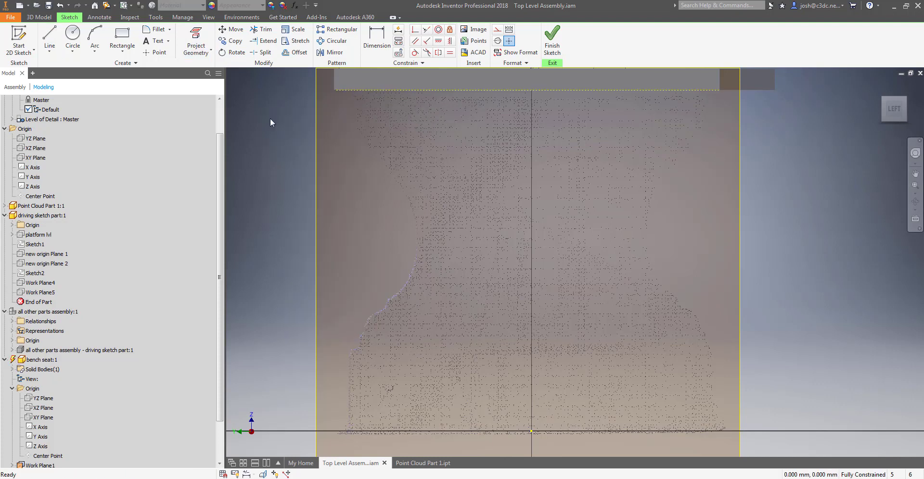
# Hide the bench seat's solid body so the scanned leg is unobstructed
pyautogui.scroll(-1, 40, 389)
pyautogui.click(13, 341)
pyautogui.rightClick(58, 350)
pyautogui.click(64, 395)
# Trace the scanned leg's upper left side with a short vertical line from the projected seat edge and an inward-sloping line
pyautogui.rightClick(297, 227)
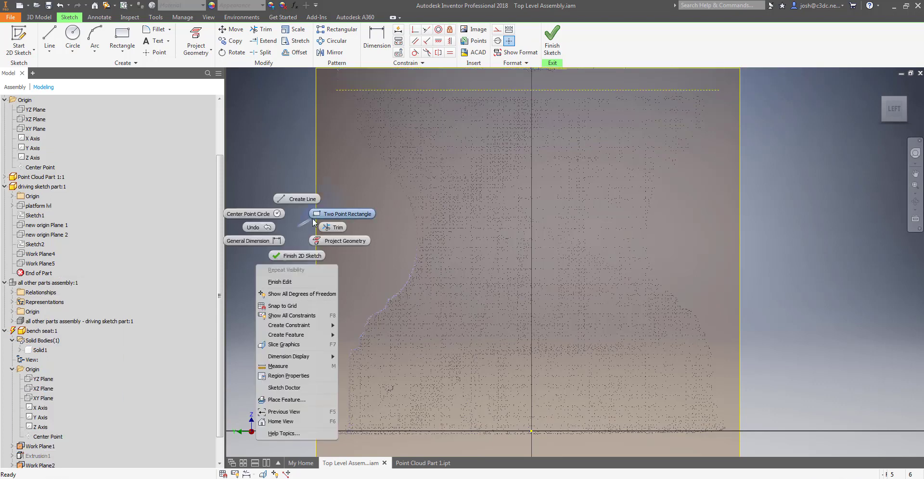
pyautogui.click(294, 205)
pyautogui.click(356, 90)
pyautogui.click(355, 126)
pyautogui.click(408, 196)
pyautogui.press('Escape')
# Trace the leg's upper right side with a short vertical line from the projected seat edge and an inward-sloping line
pyautogui.click(49, 41)
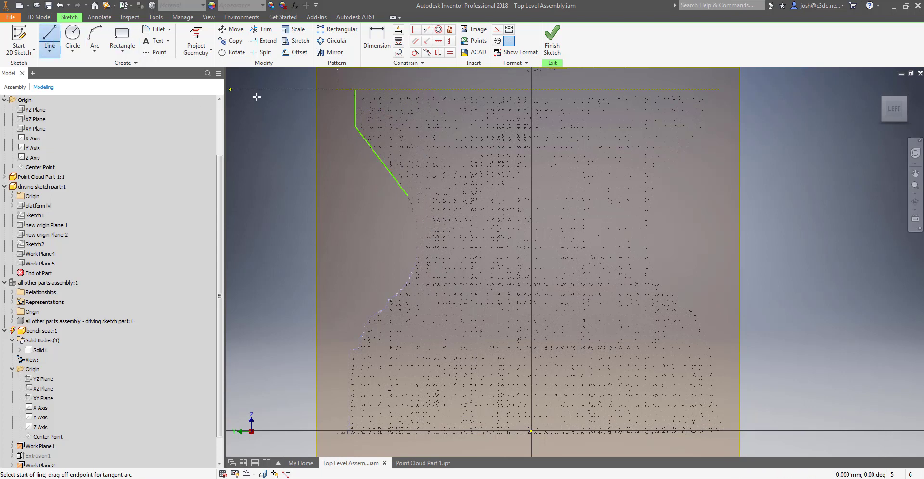
pyautogui.click(704, 90)
pyautogui.click(704, 123)
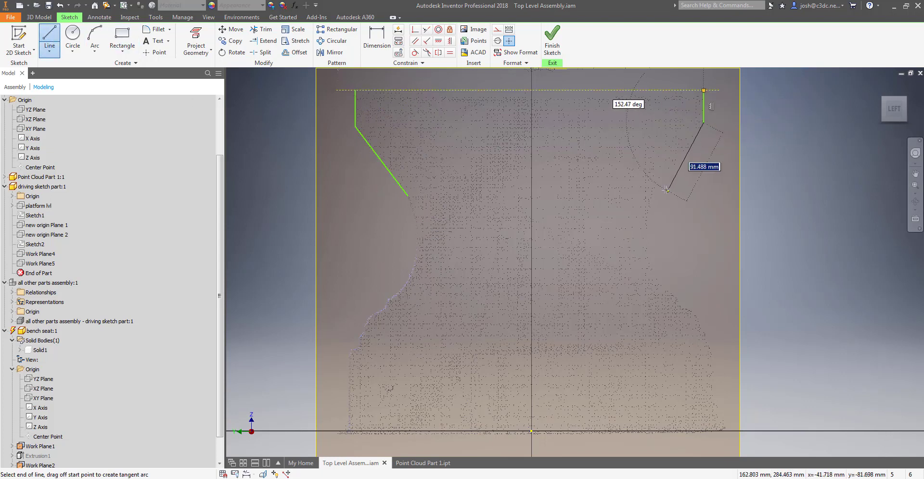
pyautogui.click(659, 184)
pyautogui.press('Escape')
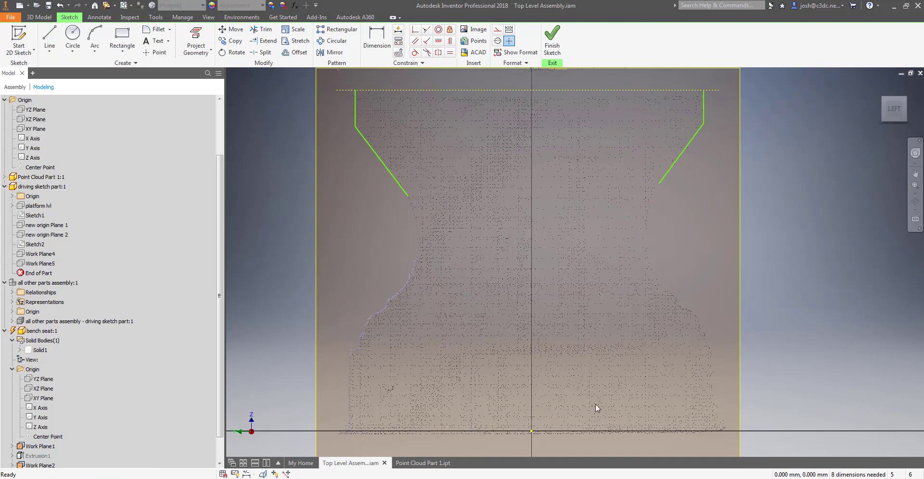
# Draw an arc from the left sloping line along the leg's curved waist, extending its lower end to follow the scan
pyautogui.click(96, 25)
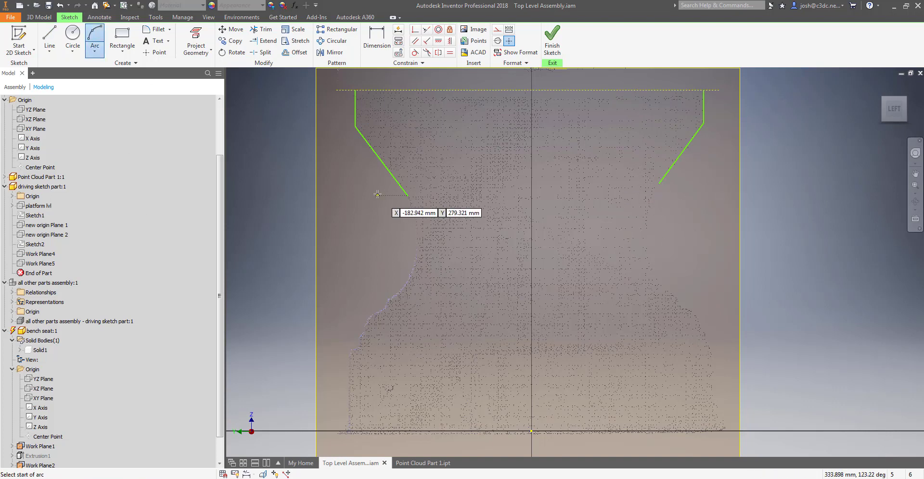
pyautogui.click(408, 197)
pyautogui.click(418, 250)
pyautogui.click(419, 233)
pyautogui.press('Escape')
pyautogui.moveTo(419, 249); pyautogui.dragTo(409, 268)
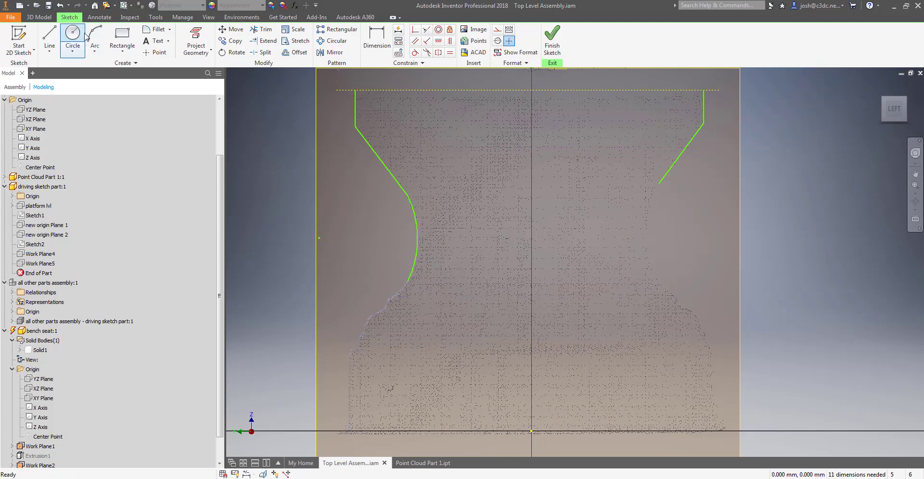
# Trace the stepped lower left side of the leg with connected lines from the arc's end down to the ground line
pyautogui.click(49, 40)
pyautogui.click(408, 280)
pyautogui.click(386, 308)
pyautogui.click(369, 317)
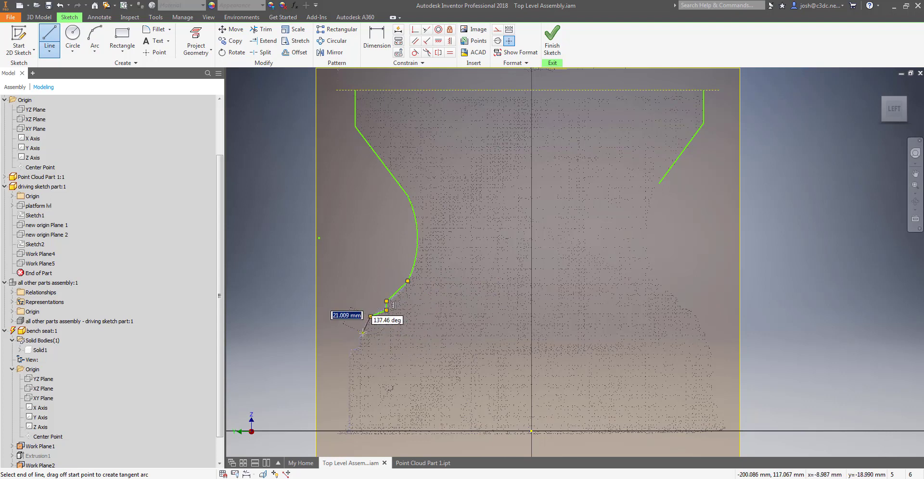
pyautogui.click(350, 352)
pyautogui.click(349, 430)
# Continue the outline across the leg's base and up its right side with vertical and sloping lines to the upper waist
pyautogui.click(720, 430)
pyautogui.click(720, 353)
pyautogui.click(653, 283)
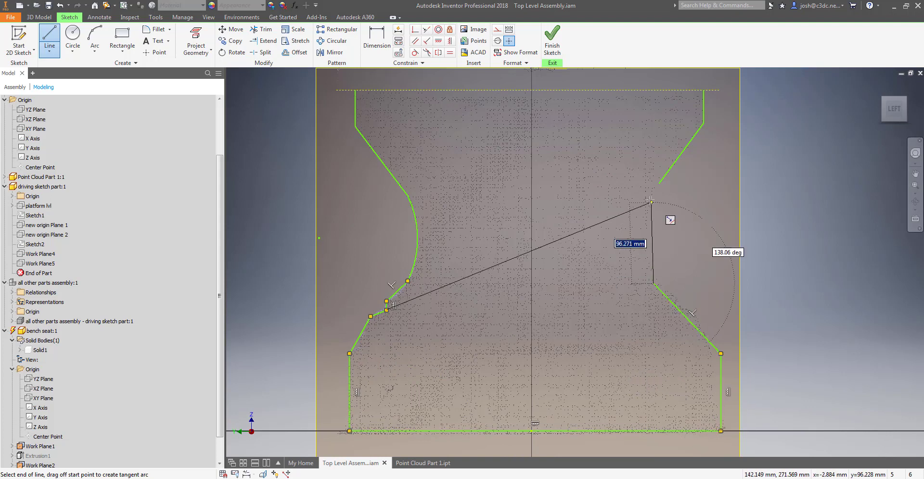
pyautogui.click(653, 191)
pyautogui.press('Escape')
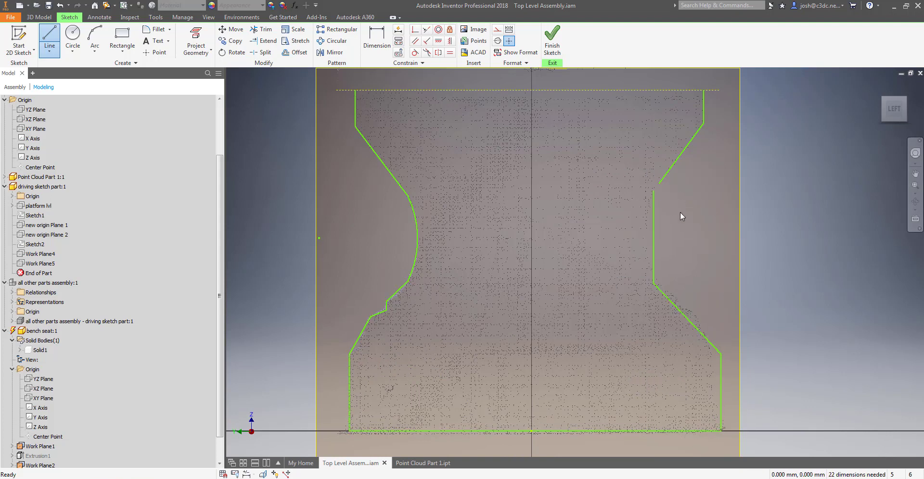
# Join the open right-side endpoints with a coincident constraint and shift the vertical waist line slightly to fit the scan
pyautogui.keyDown('ctrl'); pyautogui.rightClick(659, 213); pyautogui.keyUp('ctrl')
pyautogui.click(691, 212)
pyautogui.click(653, 190)
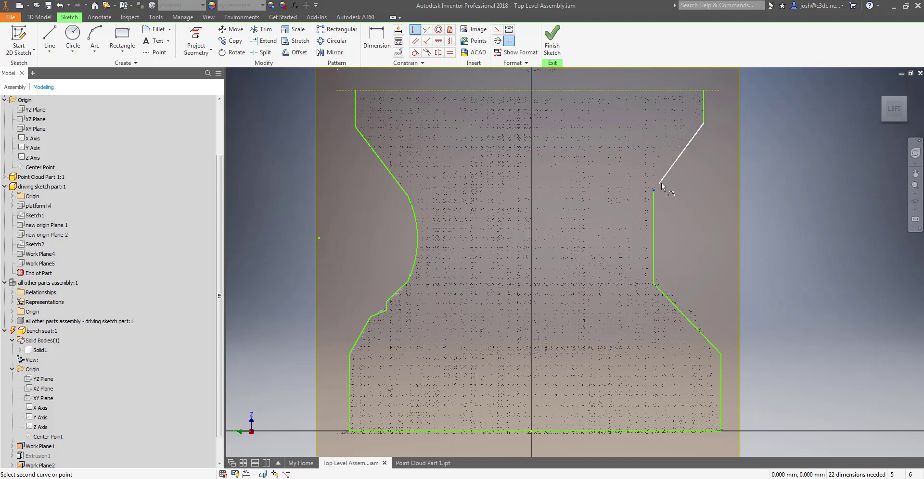
pyautogui.click(659, 183)
pyautogui.press('Escape')
pyautogui.moveTo(661, 224); pyautogui.dragTo(655, 225)
# Close the top of the leg outline with a line along the projected seat edge
pyautogui.rightClick(570, 197)
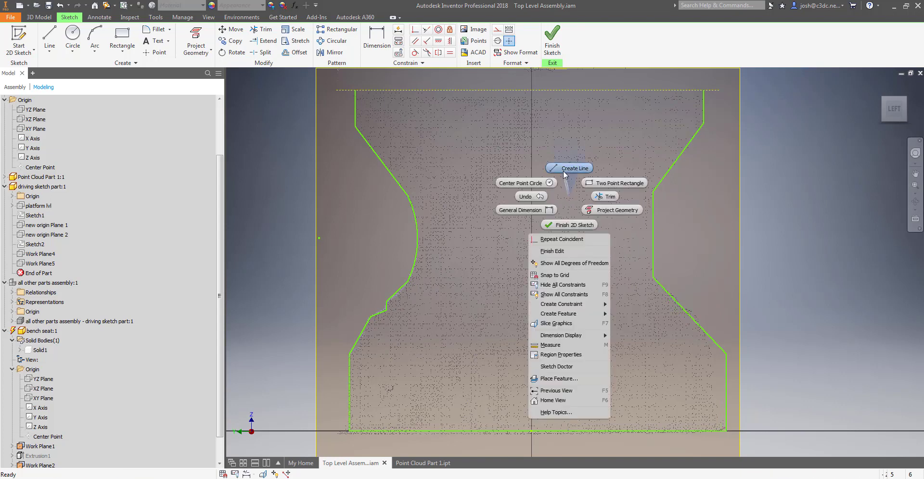
pyautogui.click(570, 166)
pyautogui.click(355, 90)
pyautogui.click(703, 89)
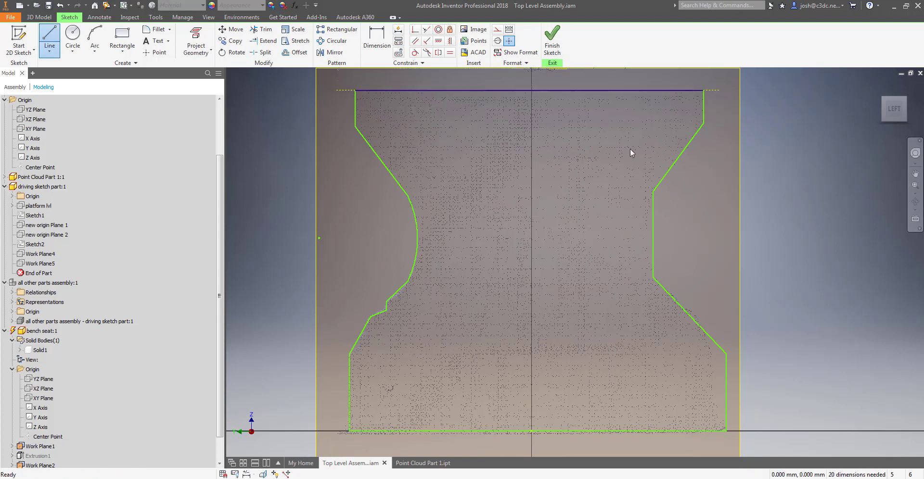
pyautogui.scroll(-3, 634, 132)
pyautogui.press('Escape')
# Select the entire leg outline and fix all its geometry in place so the sketch is fully constrained
pyautogui.moveTo(418, 367); pyautogui.dragTo(730, 119)
pyautogui.rightClick(730, 117)
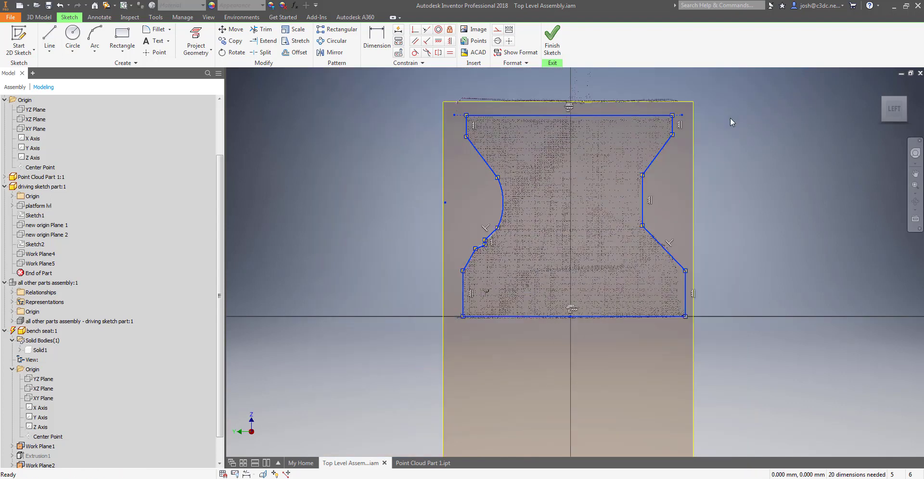
pyautogui.click(748, 166)
pyautogui.click(738, 214)
pyautogui.press('Escape')
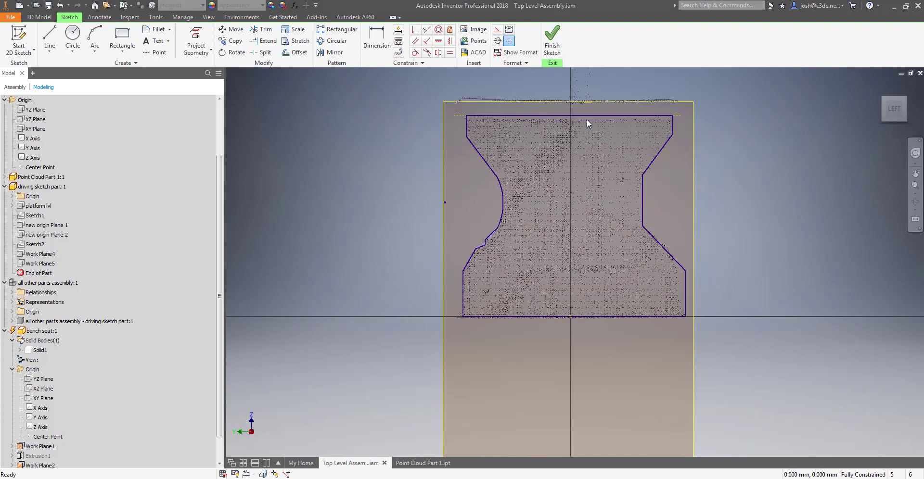
# Finish the sketch and extrude the leg profile 25 mm inward, toward the middle of the bench
pyautogui.click(544, 55)
pyautogui.moveTo(564, 262)
pyautogui.keyDown('shift'); pyautogui.mouseDown(button='middle')
pyautogui.moveTo(611, 272)
pyautogui.moveTo(380, 241)
pyautogui.mouseUp(button='middle'); pyautogui.keyUp('shift')
pyautogui.moveTo(549, 291)
pyautogui.keyDown('shift'); pyautogui.mouseDown(button='middle')
pyautogui.moveTo(608, 316)
pyautogui.moveTo(524, 261)
pyautogui.mouseUp(button='middle'); pyautogui.keyUp('shift')
pyautogui.rightClick(506, 237)
pyautogui.click(537, 225)
pyautogui.click(885, 120)
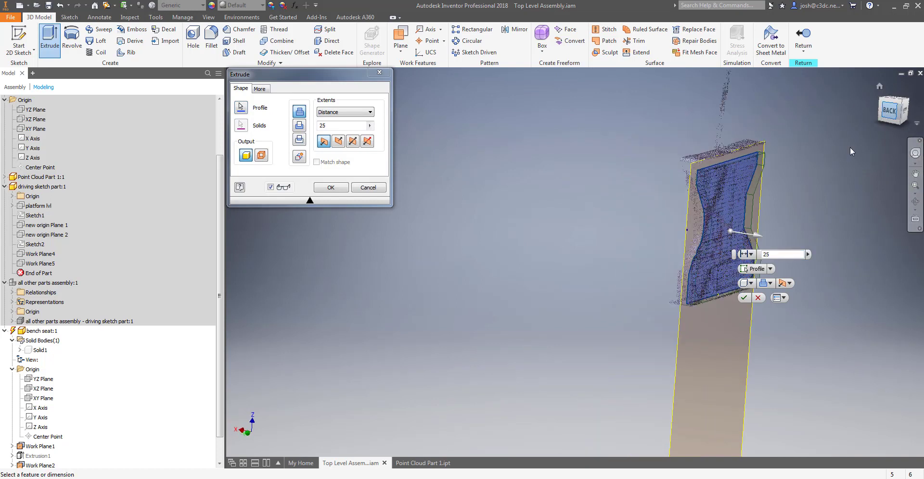
pyautogui.click(714, 247)
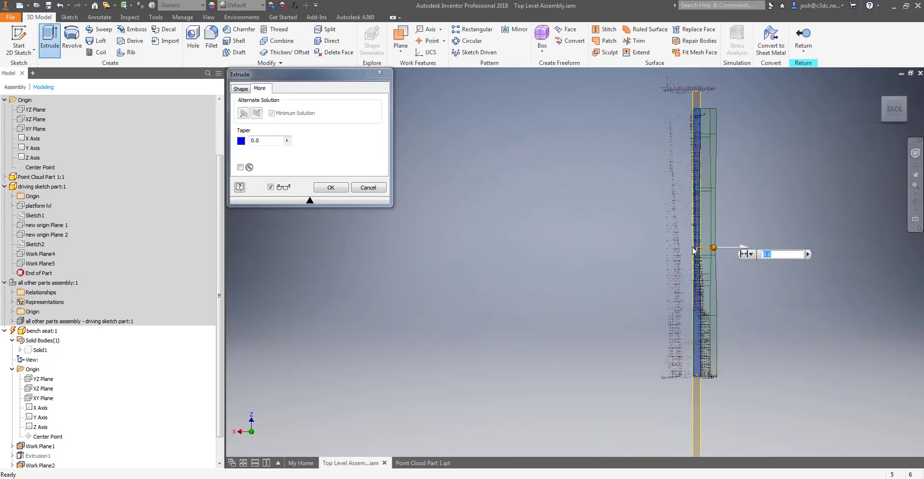
pyautogui.moveTo(744, 250); pyautogui.dragTo(708, 253)
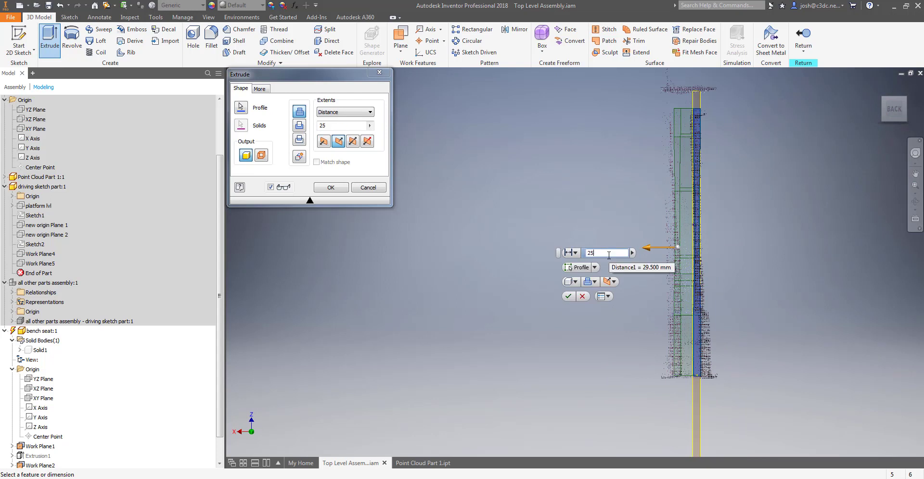
pyautogui.press('Return')
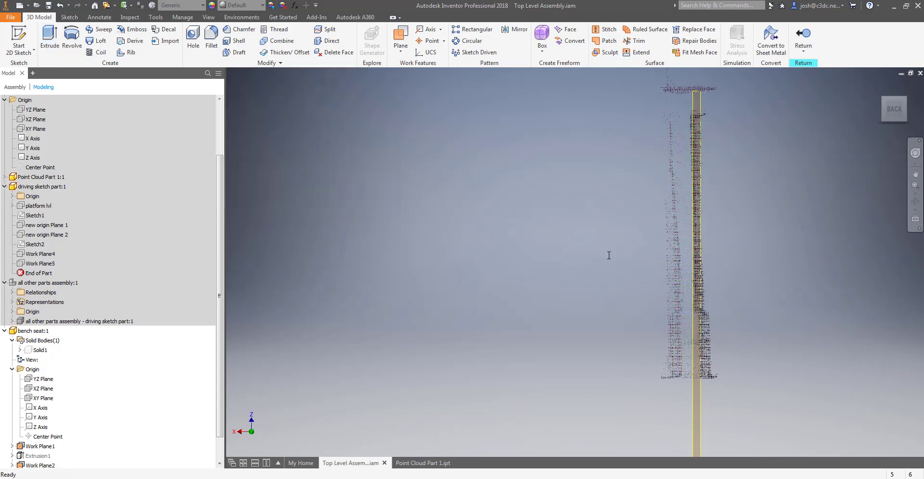
# Show the bench seat's solid body again and hide the leg's work plane
pyautogui.rightClick(48, 353)
pyautogui.click(63, 397)
pyautogui.keyDown('shift'); pyautogui.moveTo(558, 313); pyautogui.dragTo(538, 344, button='middle'); pyautogui.keyUp('shift')
pyautogui.rightClick(542, 362)
pyautogui.click(547, 371)
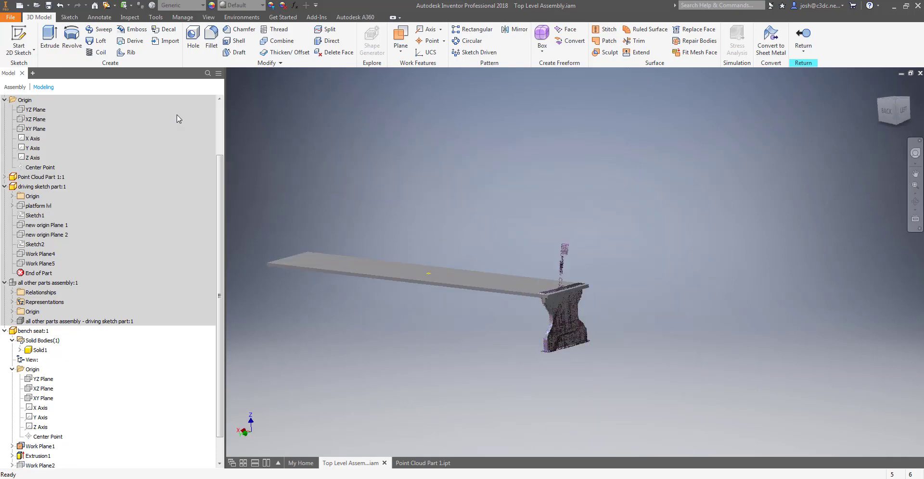
# Mirror the leg extrusion about the bench seat's YZ plane to create the second leg
pyautogui.click(501, 30)
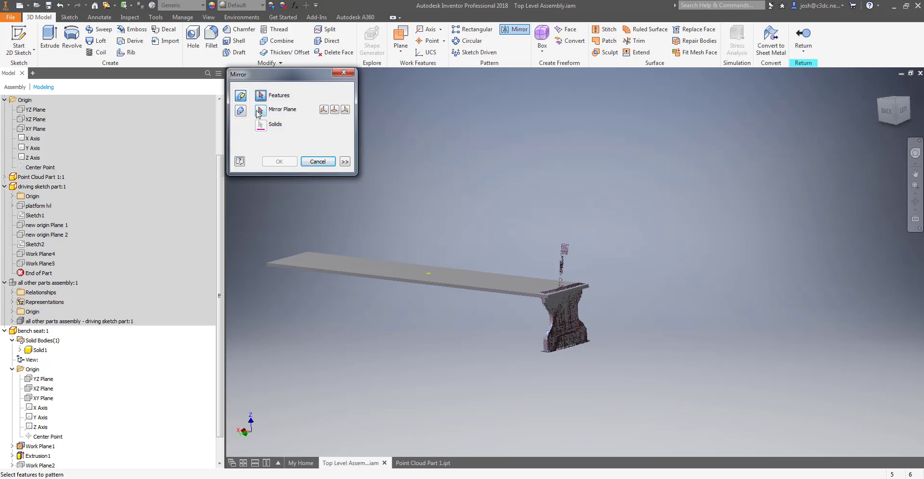
pyautogui.click(44, 456)
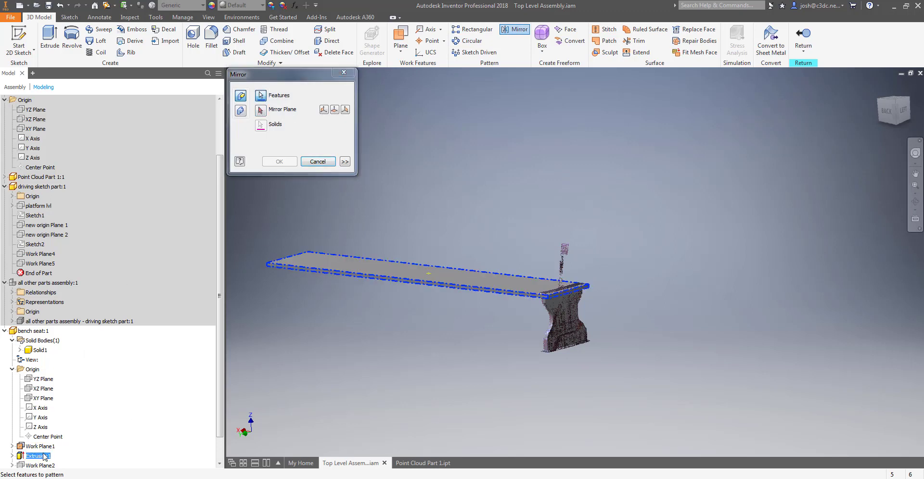
pyautogui.click(260, 110)
pyautogui.click(43, 379)
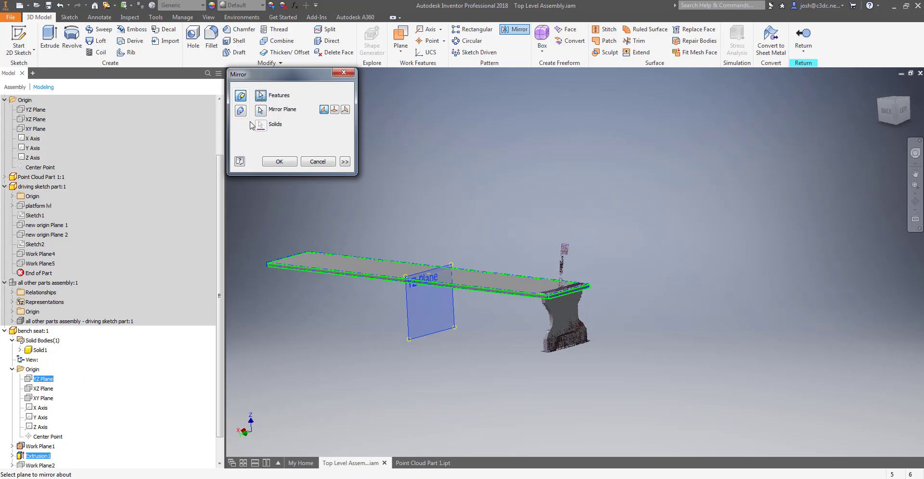
pyautogui.scroll(-1, 49, 456)
pyautogui.click(39, 446)
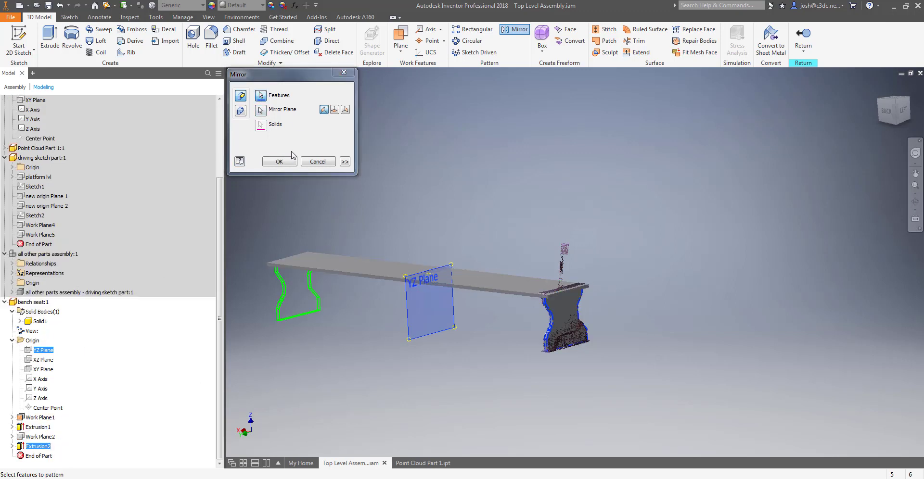
pyautogui.click(280, 162)
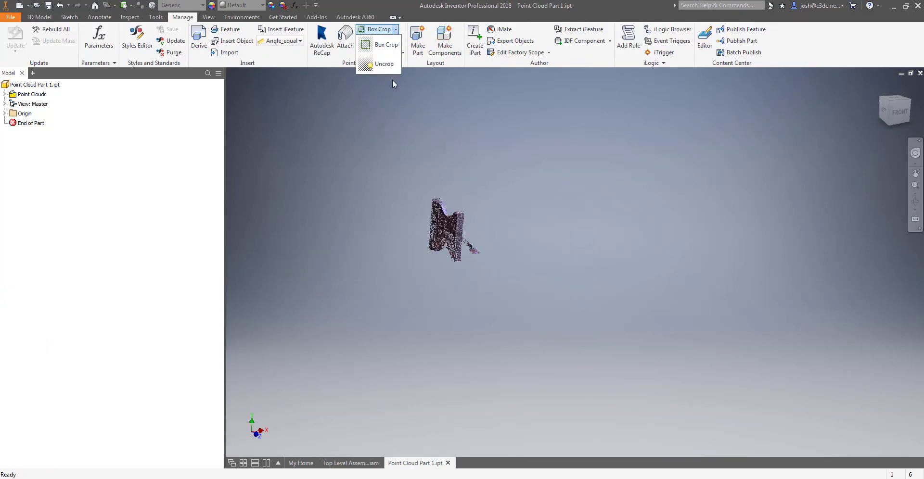
# Uncrop the point cloud in the point cloud part and turn off the grave yard and seat scans
pyautogui.click(378, 40)
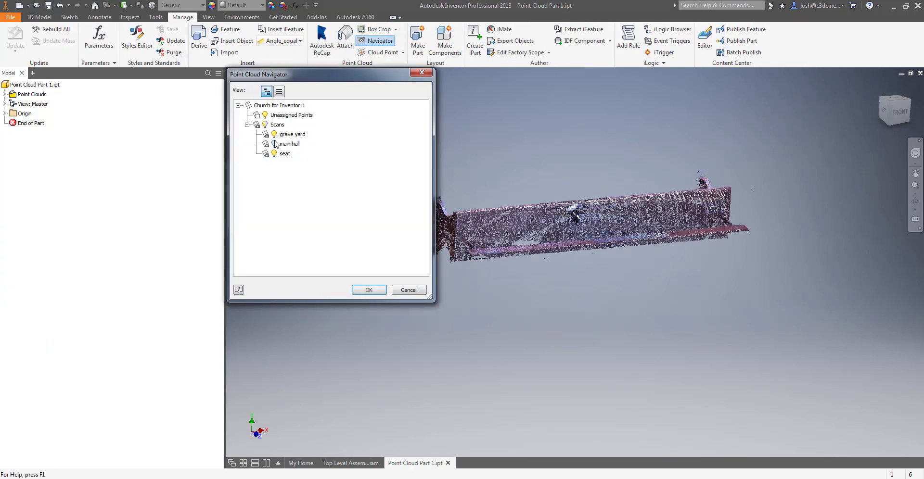
pyautogui.doubleClick(276, 135)
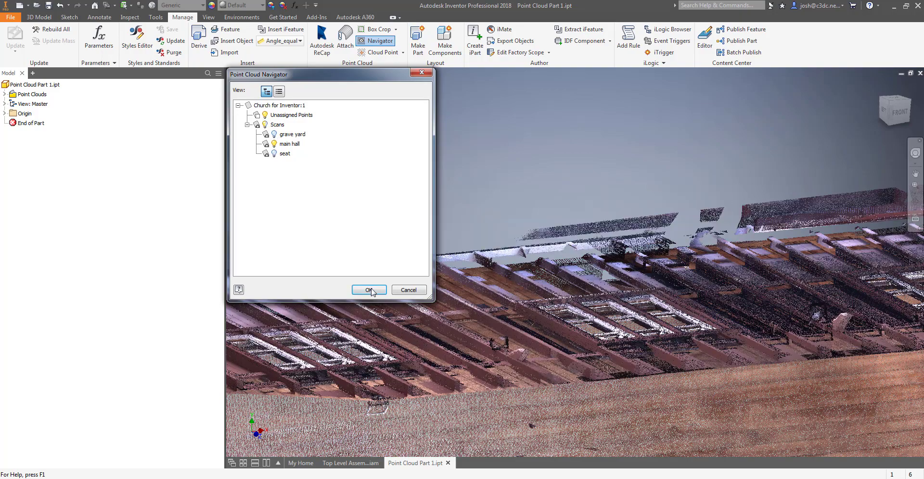
pyautogui.click(369, 289)
pyautogui.scroll(-8, 564, 334)
pyautogui.keyDown('shift'); pyautogui.moveTo(602, 299); pyautogui.dragTo(604, 294); pyautogui.keyUp('shift')
pyautogui.keyDown('shift'); pyautogui.moveTo(604, 295); pyautogui.dragTo(552, 280, button='middle'); pyautogui.keyUp('shift')
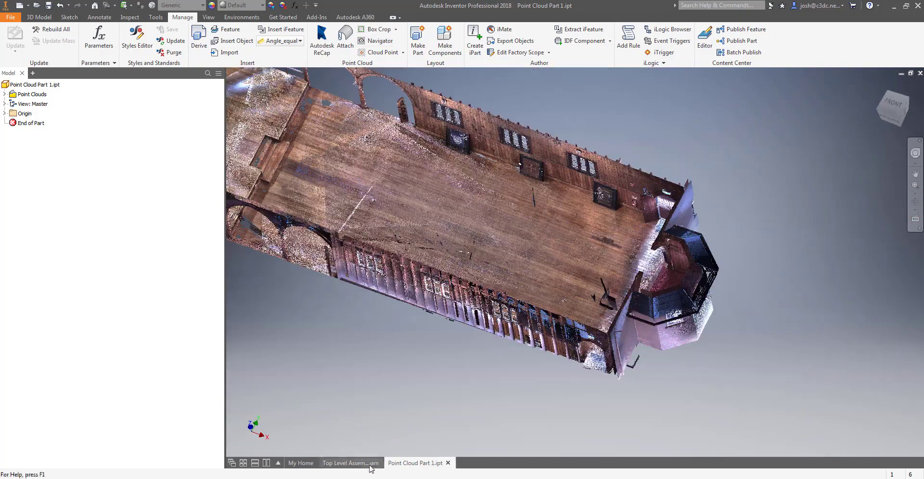
# Switch to the top level assembly and open the all other parts assembly in its own window
pyautogui.click(350, 463)
pyautogui.scroll(-10, 498, 401)
pyautogui.keyDown('shift'); pyautogui.moveTo(630, 345); pyautogui.dragTo(628, 373, button='middle'); pyautogui.keyUp('shift')
pyautogui.scroll(-3, 518, 412)
pyautogui.rightClick(34, 408)
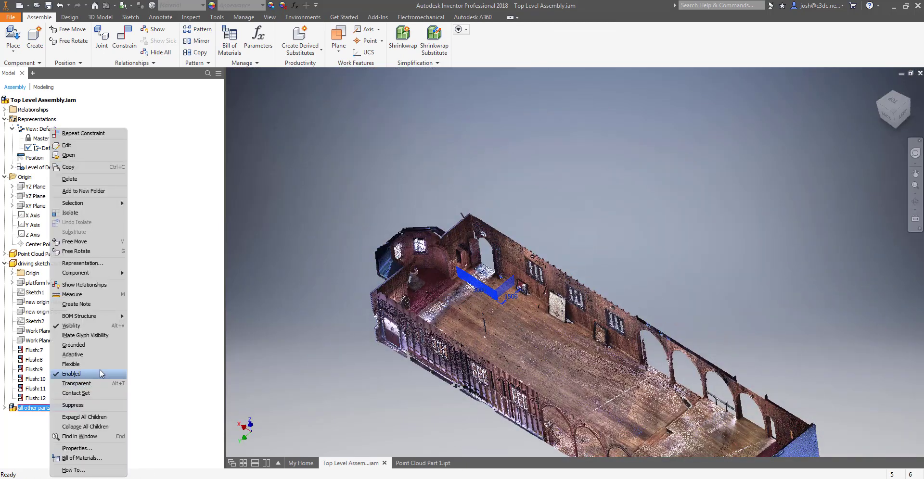
pyautogui.click(88, 159)
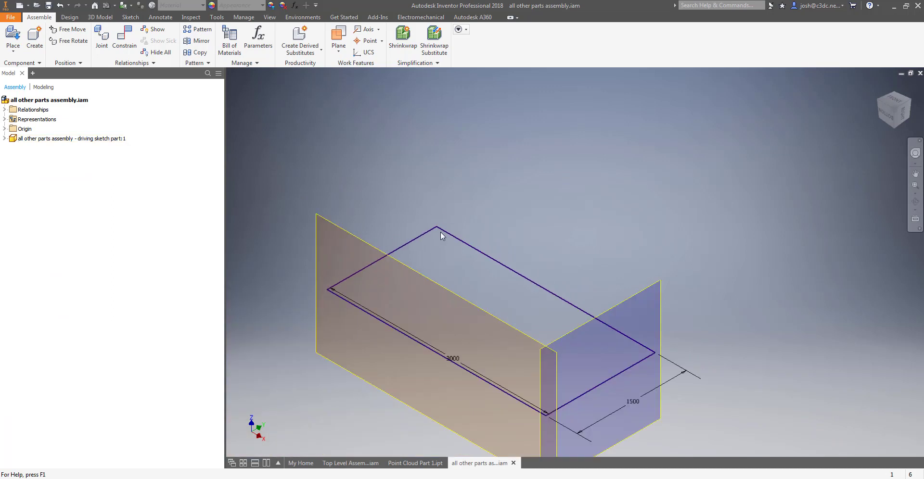
# Place one instance of the bench seat part into the all other parts assembly
pyautogui.scroll(-3, 481, 179)
pyautogui.click(16, 36)
pyautogui.doubleClick(132, 80)
pyautogui.click(359, 207)
# Constrain the bench seat's YZ Plane flush with Work Plane2 of the driving sketch part at zero offset
pyautogui.rightClick(360, 288)
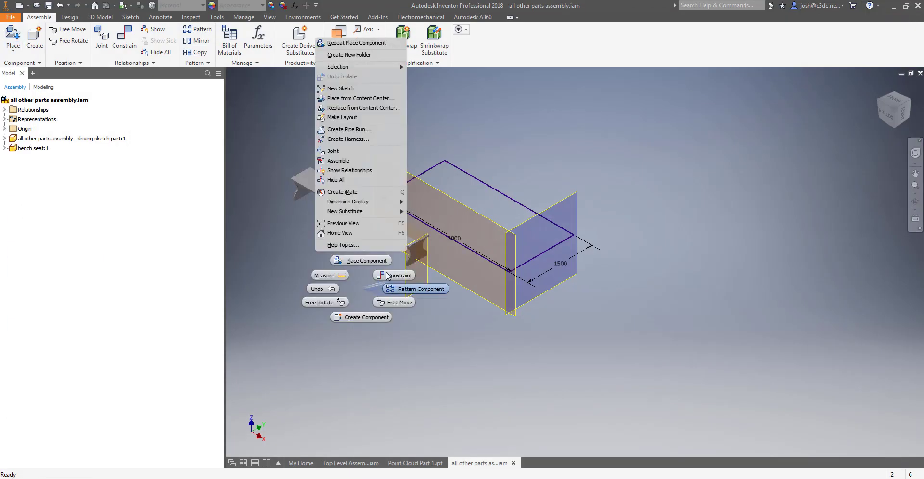
pyautogui.click(397, 289)
pyautogui.click(371, 144)
pyautogui.click(5, 148)
pyautogui.click(33, 167)
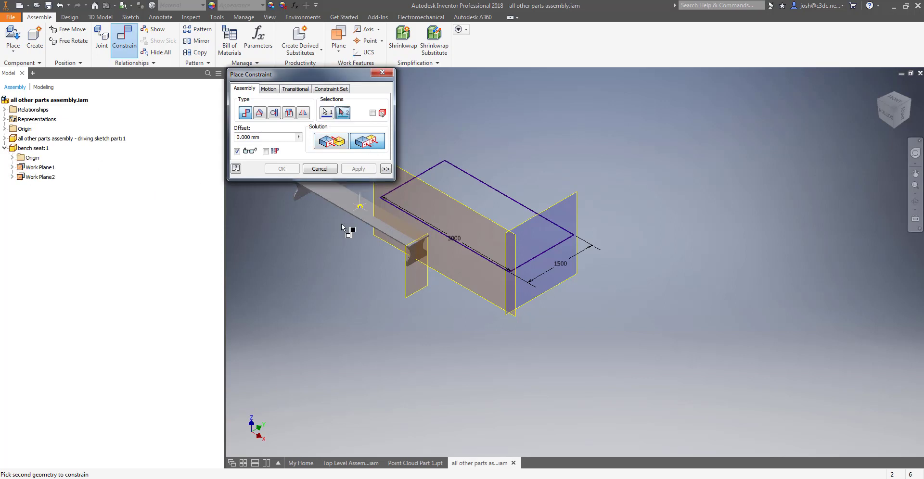
pyautogui.click(484, 217)
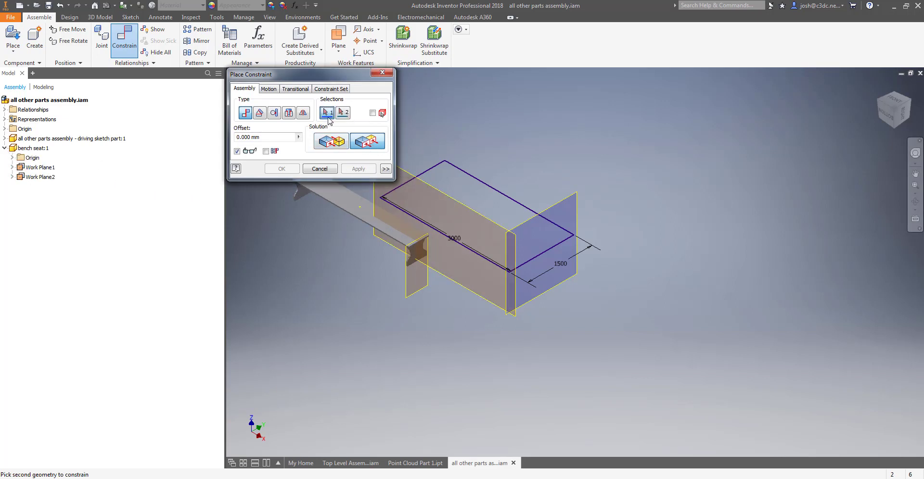
pyautogui.click(12, 158)
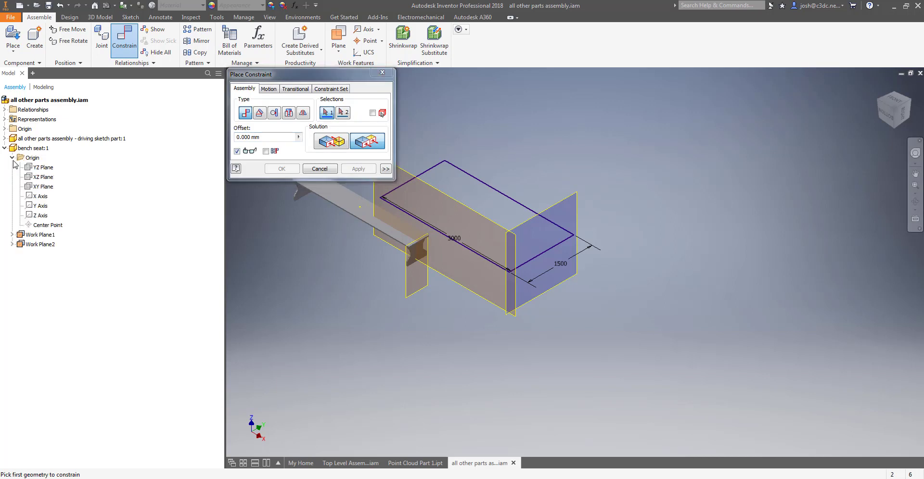
pyautogui.click(44, 177)
pyautogui.click(489, 217)
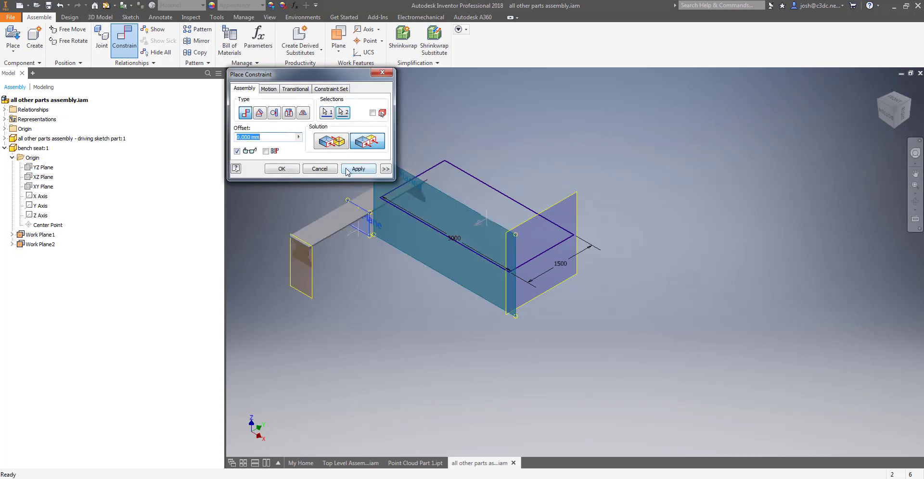
pyautogui.click(346, 172)
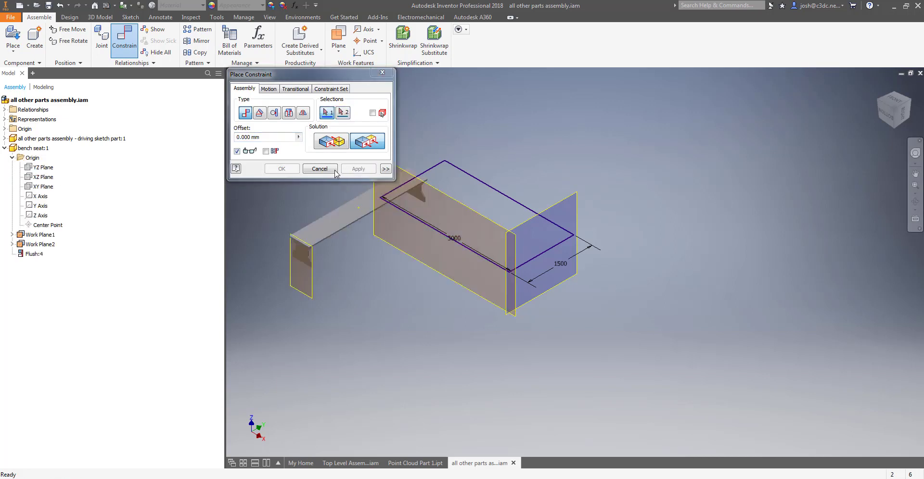
# Mate the bench seat's XZ Plane to the driving sketch part's Work Plane1, face to face at zero offset
pyautogui.click(46, 178)
pyautogui.click(521, 223)
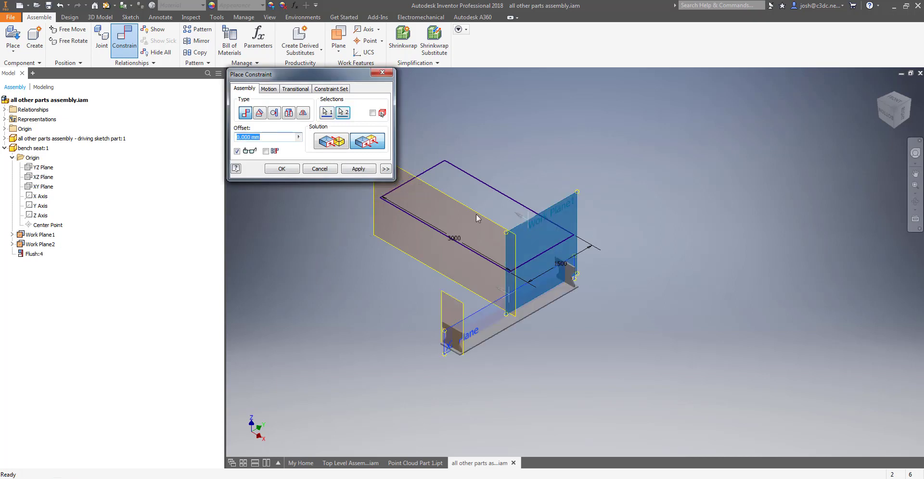
pyautogui.click(333, 145)
pyautogui.click(346, 172)
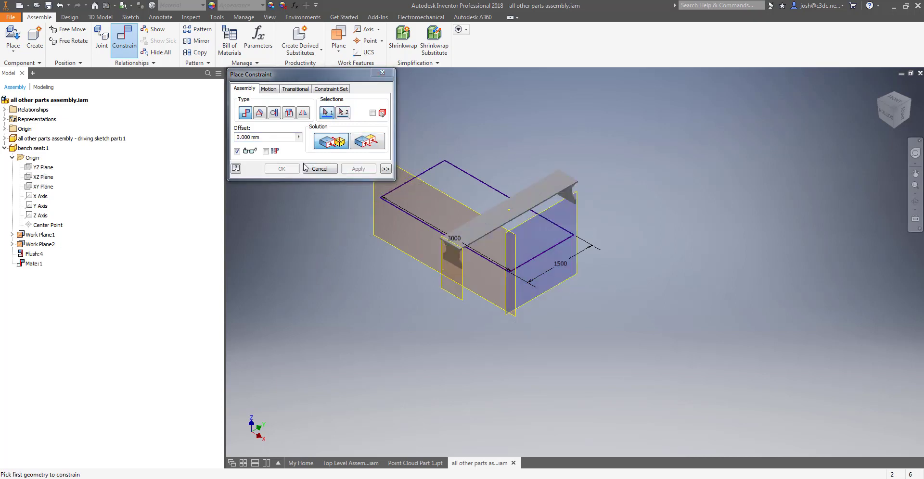
# Constrain the bench seat's XY Plane flush with the driving sketch part's XY Plane and finish constraining
pyautogui.click(367, 141)
pyautogui.click(43, 187)
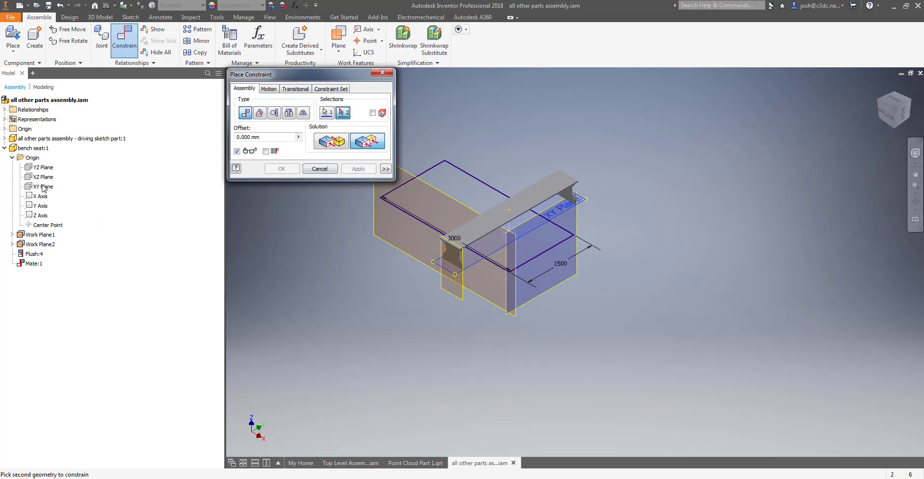
pyautogui.click(9, 142)
pyautogui.click(12, 148)
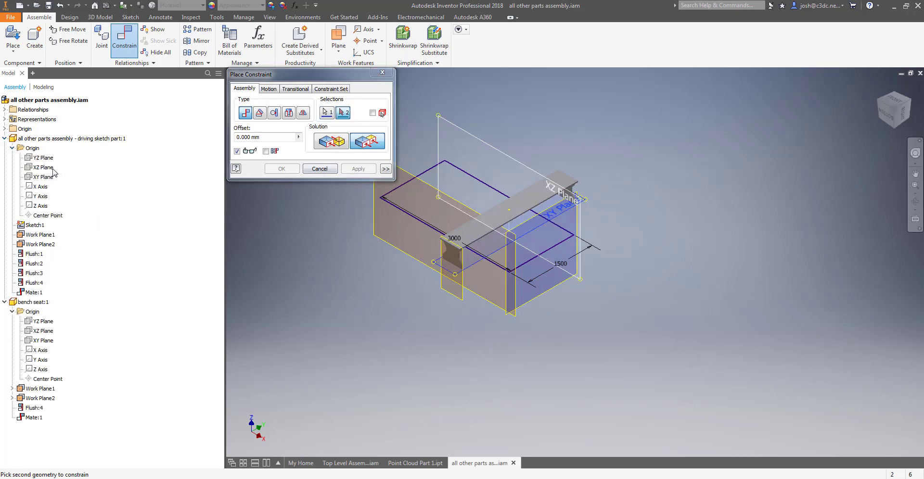
pyautogui.click(43, 177)
pyautogui.click(355, 169)
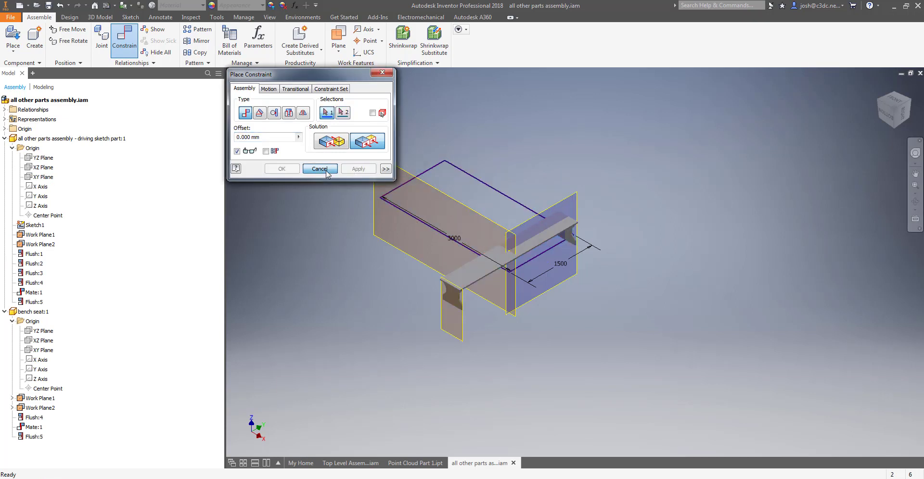
pyautogui.click(326, 171)
# Hide Sketch1, Work Plane1 and Work Plane2 of the driving sketch part
pyautogui.click(12, 148)
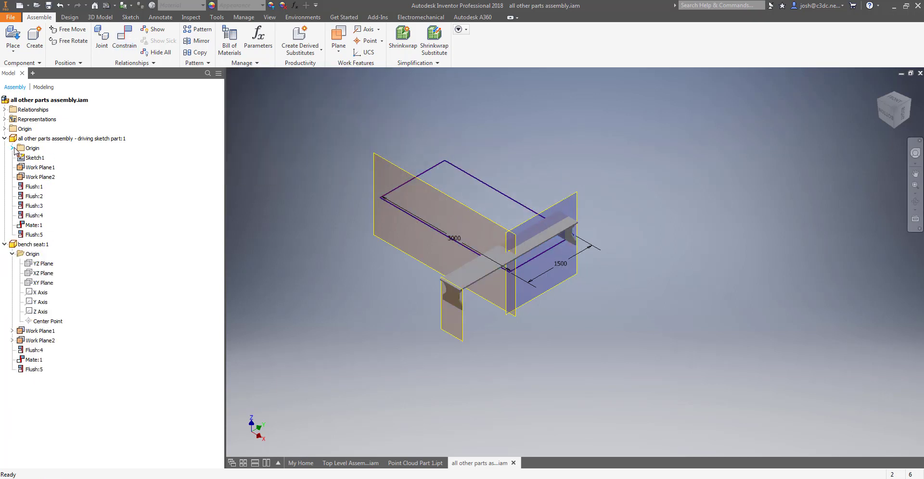
pyautogui.click(34, 158)
pyautogui.keyDown('shift'); pyautogui.click(40, 178); pyautogui.keyUp('shift')
pyautogui.rightClick(40, 178)
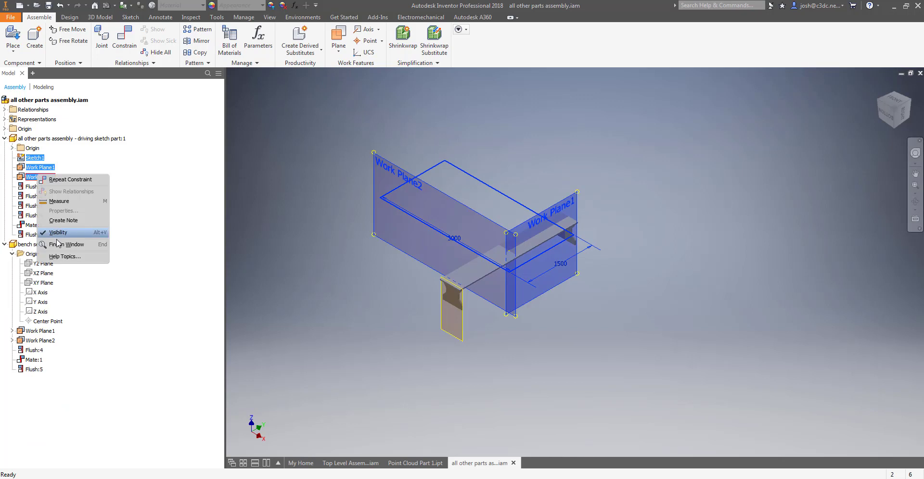
pyautogui.click(72, 244)
# Hide the bench seat's two work planes and collapse both components in the model tree
pyautogui.click(41, 331)
pyautogui.keyDown('shift'); pyautogui.click(38, 341); pyautogui.keyUp('shift')
pyautogui.rightClick(38, 340)
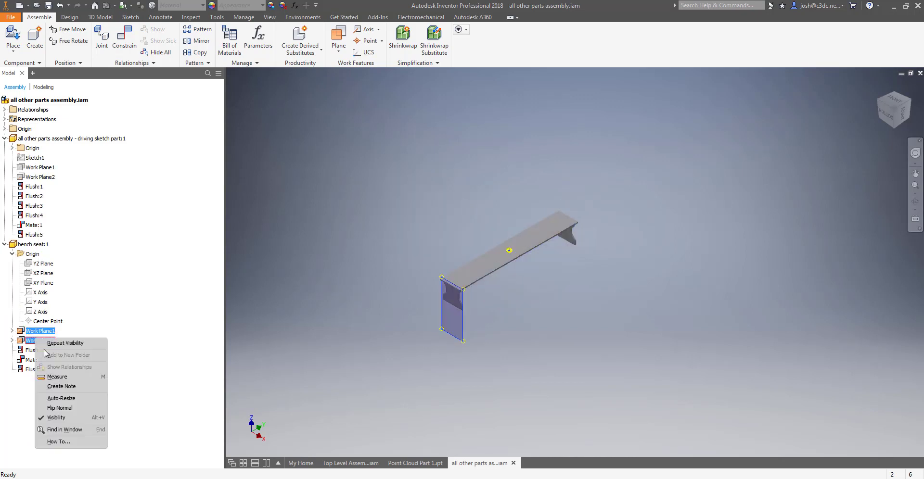
pyautogui.click(53, 419)
pyautogui.click(4, 244)
pyautogui.click(5, 139)
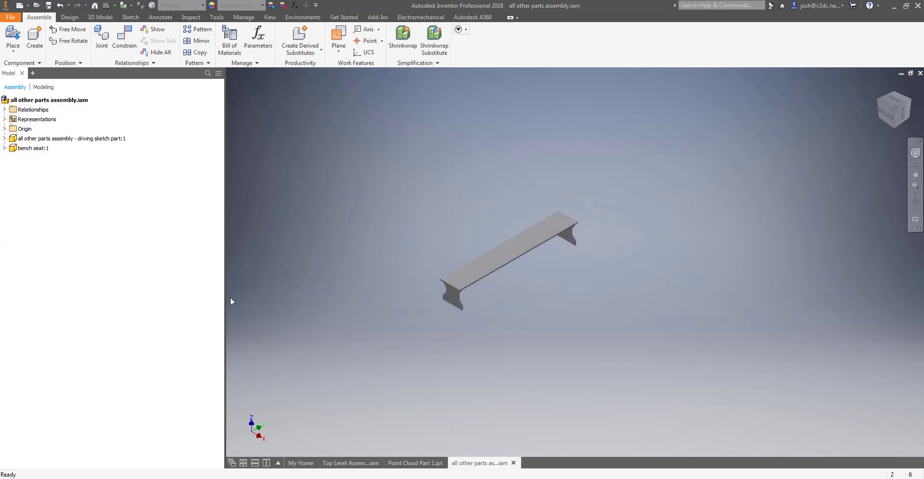
# In the top level assembly, change the all other parts assembly's view representation to hide its sketch and work planes
pyautogui.click(415, 463)
pyautogui.click(350, 463)
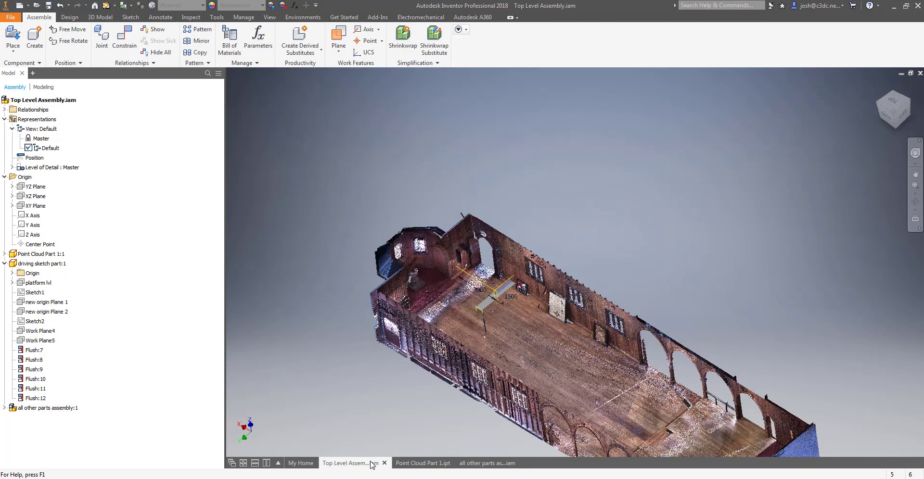
pyautogui.click(48, 408)
pyautogui.rightClick(51, 408)
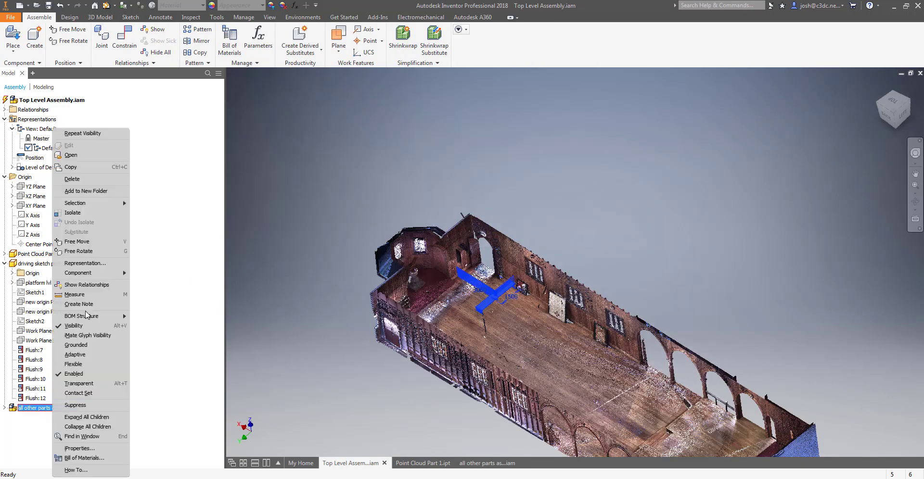
pyautogui.click(85, 263)
pyautogui.click(426, 222)
pyautogui.click(418, 237)
pyautogui.click(463, 307)
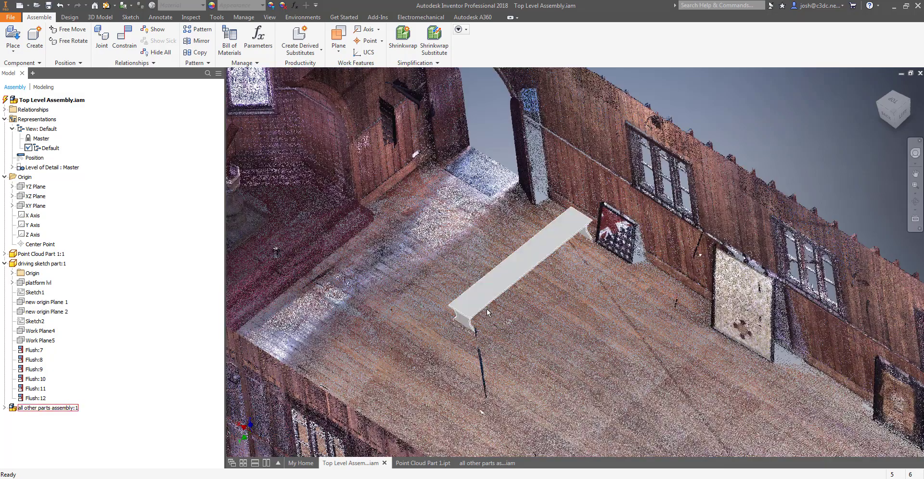
# Box crop the point cloud part from the side, keeping only a thin horizontal slice along the church floor
pyautogui.keyDown('shift'); pyautogui.moveTo(616, 298); pyautogui.dragTo(733, 297, button='middle'); pyautogui.keyUp('shift')
pyautogui.moveTo(773, 344); pyautogui.dragTo(765, 361)
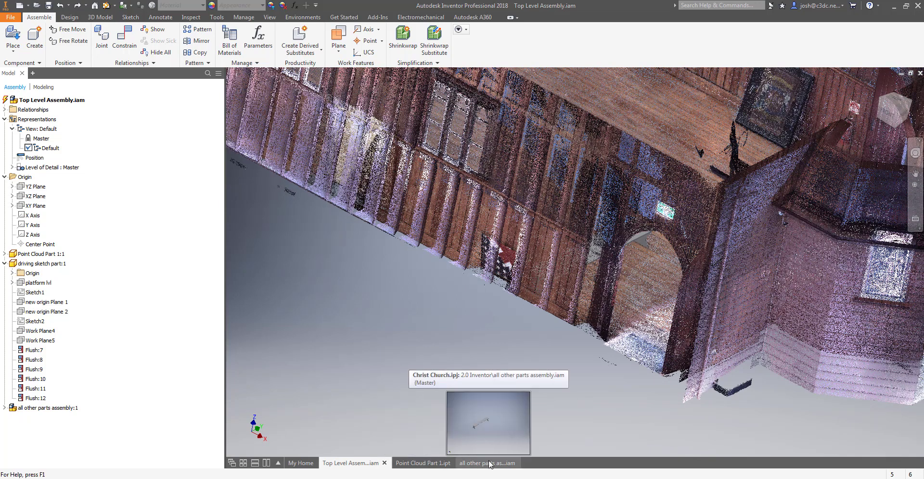
pyautogui.click(444, 469)
pyautogui.click(903, 115)
pyautogui.click(910, 92)
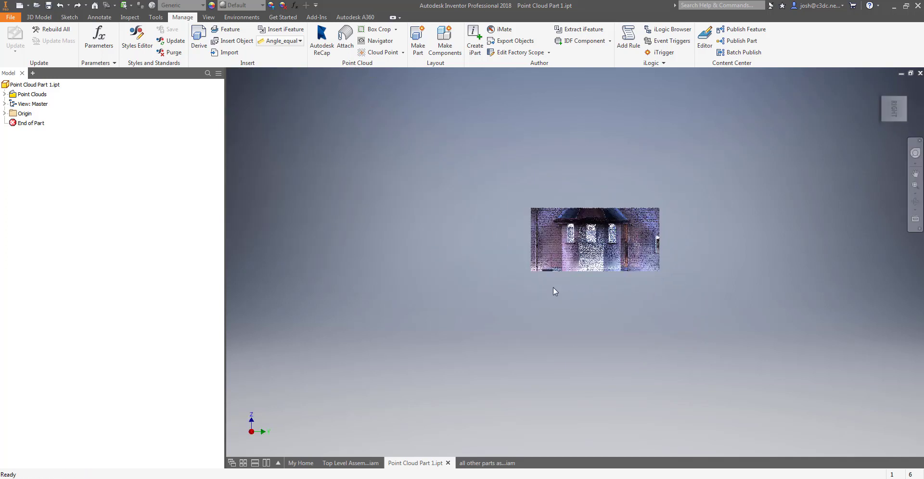
pyautogui.scroll(6, 552, 285)
pyautogui.moveTo(570, 264); pyautogui.dragTo(437, 334, button='middle')
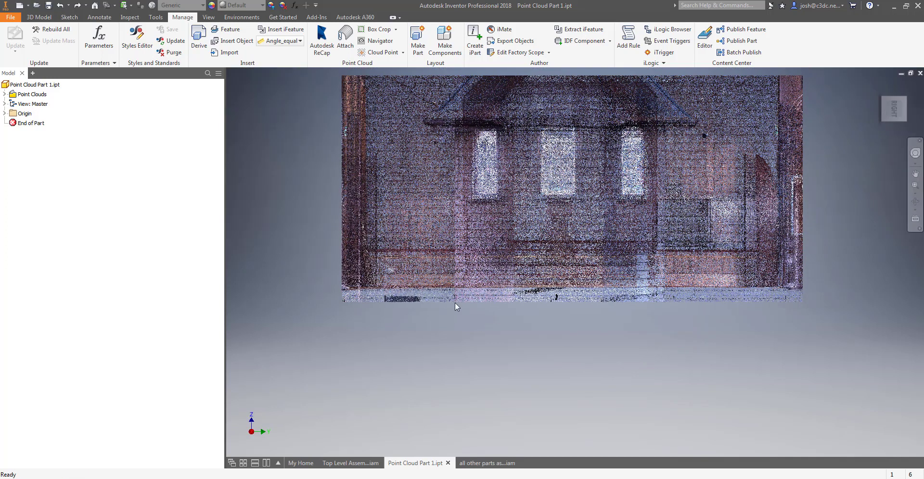
pyautogui.click(374, 29)
pyautogui.click(337, 280)
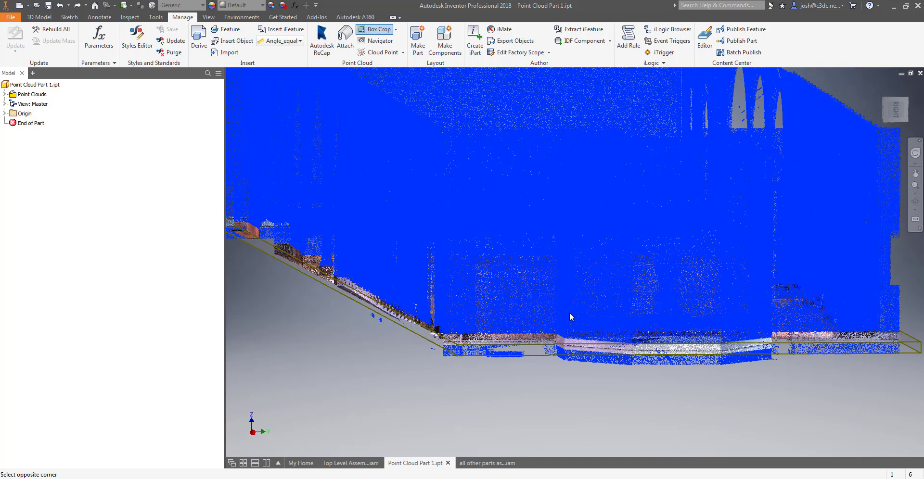
pyautogui.click(858, 441)
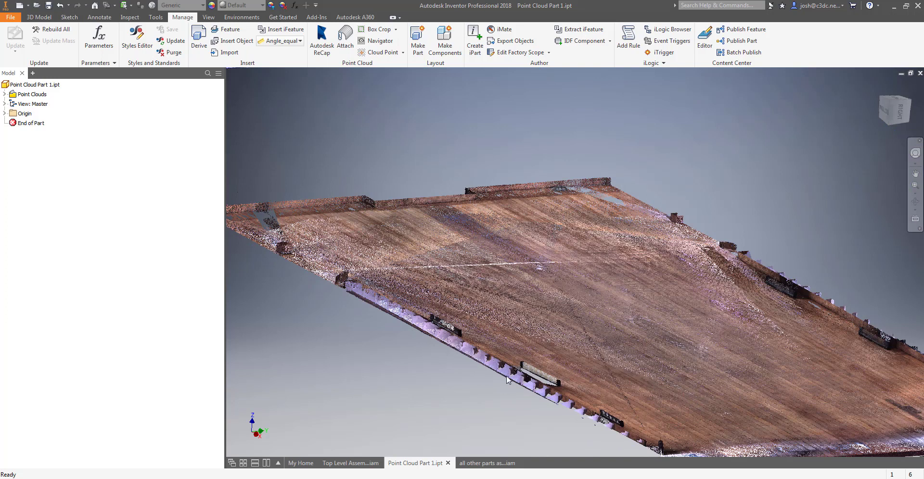
# Box crop the point cloud part from above, keeping only the section of church floor around the bench at the apse end
pyautogui.click(350, 463)
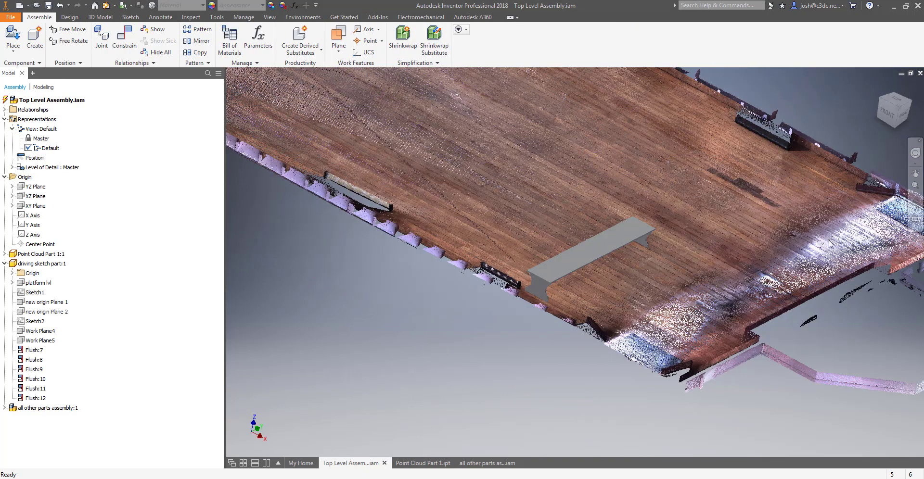
pyautogui.click(886, 121)
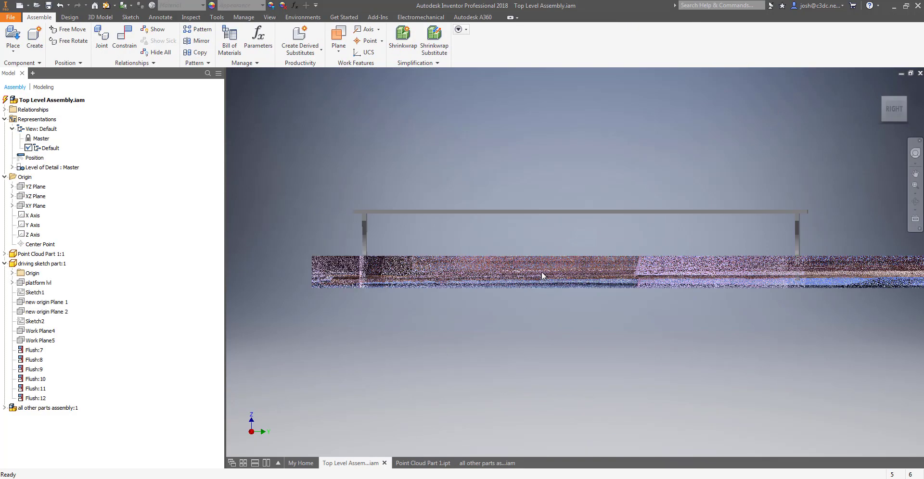
pyautogui.scroll(3, 488, 288)
pyautogui.moveTo(414, 311); pyautogui.dragTo(592, 311, button='middle')
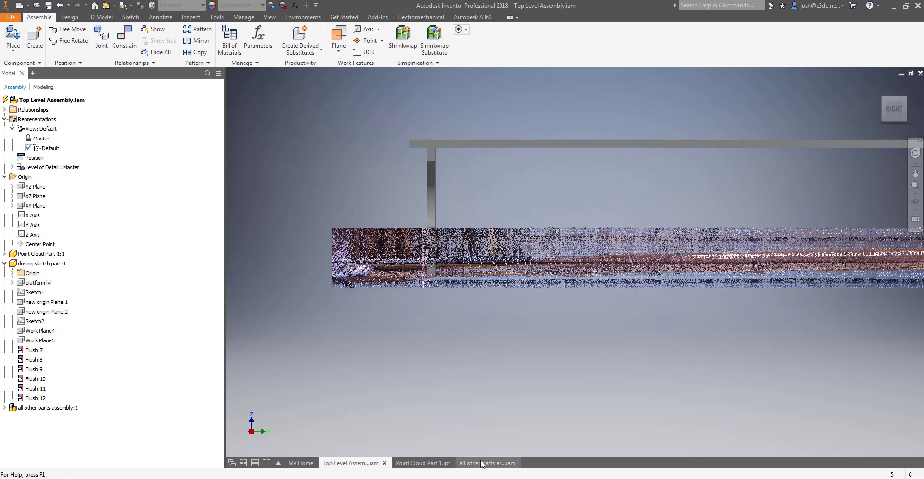
pyautogui.click(412, 464)
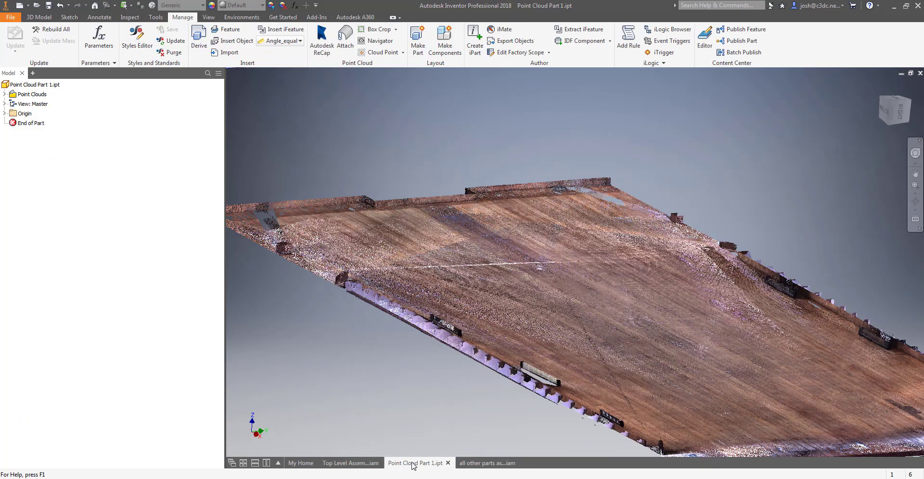
pyautogui.click(894, 102)
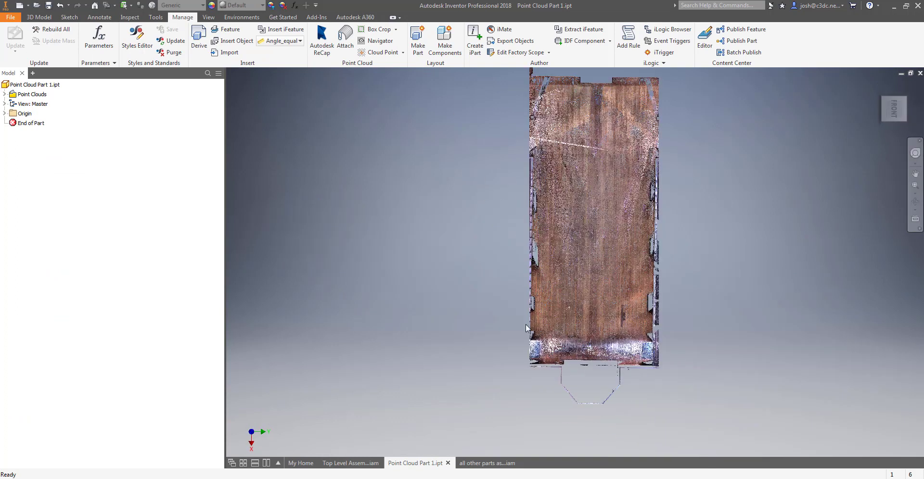
pyautogui.click(378, 29)
pyautogui.click(530, 300)
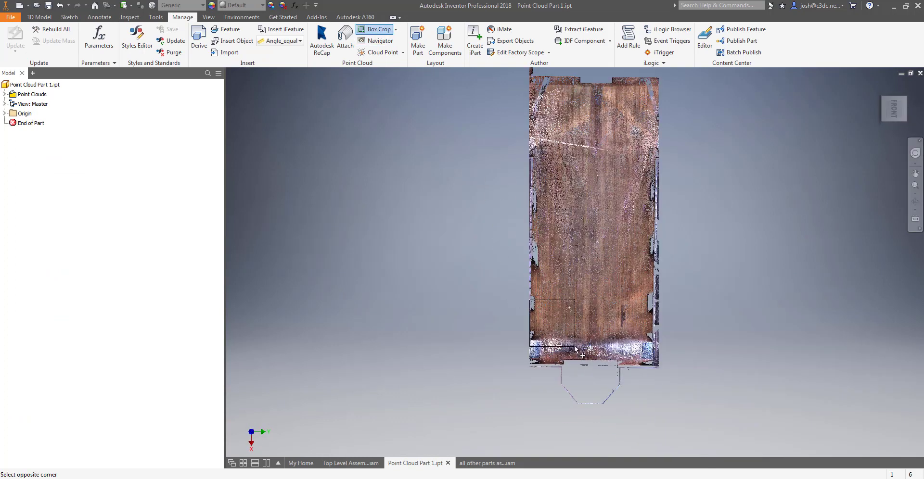
pyautogui.click(643, 362)
pyautogui.click(629, 378)
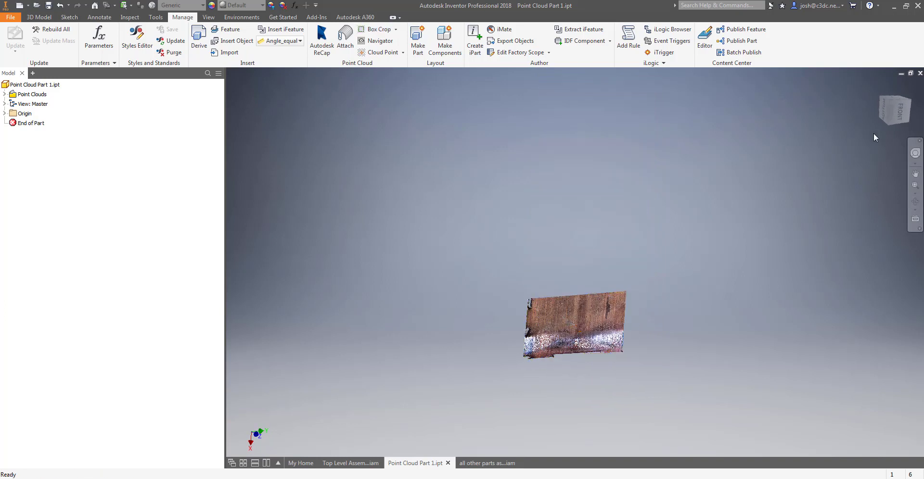
# In the top level assembly, set the driving sketch part's platform lvl plane offset to -1326 mm and return to the assembly
pyautogui.click(373, 462)
pyautogui.moveTo(580, 270); pyautogui.dragTo(480, 279, button='middle')
pyautogui.scroll(-3, 480, 279)
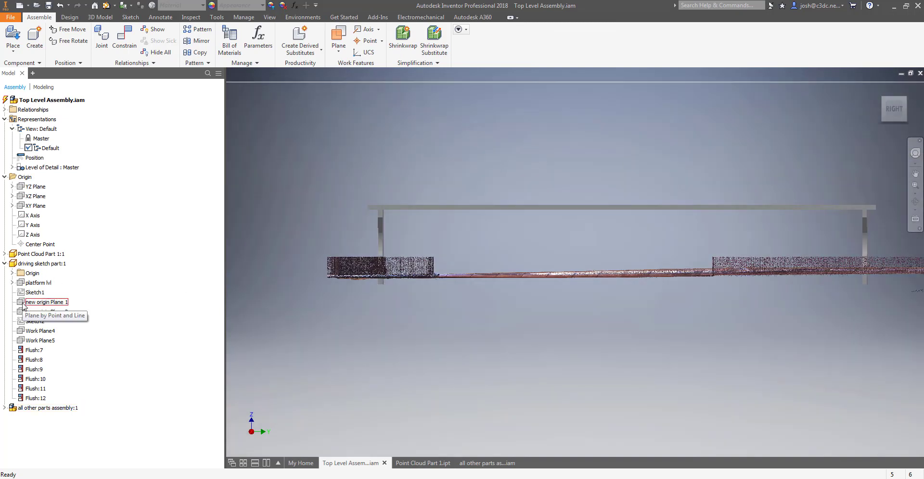
pyautogui.doubleClick(23, 284)
pyautogui.scroll(-3, 832, 296)
pyautogui.moveTo(833, 296); pyautogui.dragTo(646, 302, button='middle')
pyautogui.moveTo(798, 305); pyautogui.dragTo(797, 298)
pyautogui.click(813, 347)
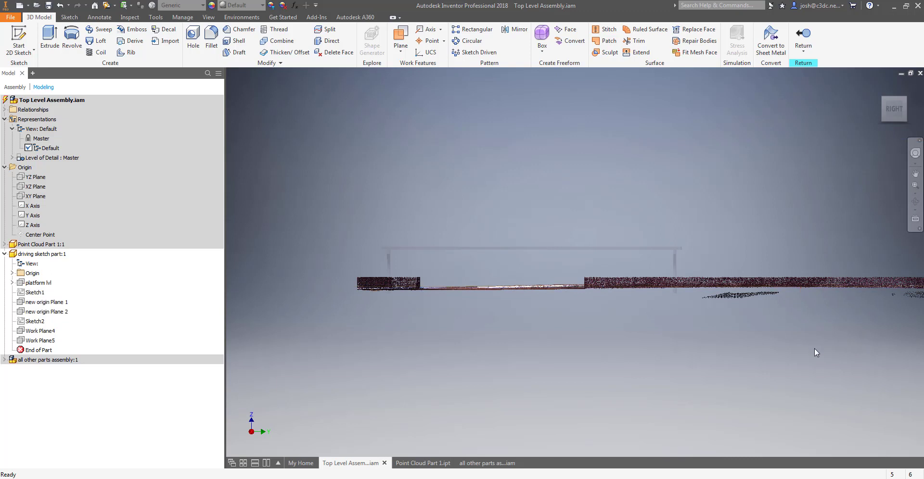
pyautogui.rightClick(707, 321)
pyautogui.click(711, 344)
# In the point cloud part, box crop away the wall strip along the floor's bench-side edge, keeping the points outside the box
pyautogui.scroll(-3, 413, 268)
pyautogui.moveTo(641, 321); pyautogui.dragTo(527, 307, button='middle')
pyautogui.keyDown('shift'); pyautogui.moveTo(606, 313); pyautogui.dragTo(708, 287, button='middle'); pyautogui.keyUp('shift')
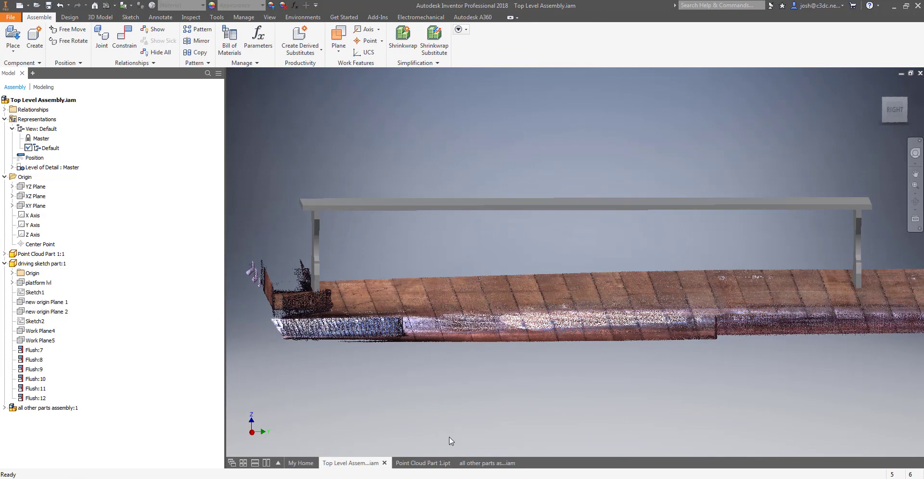
pyautogui.click(451, 460)
pyautogui.click(881, 116)
pyautogui.click(911, 115)
pyautogui.click(370, 30)
pyautogui.click(444, 104)
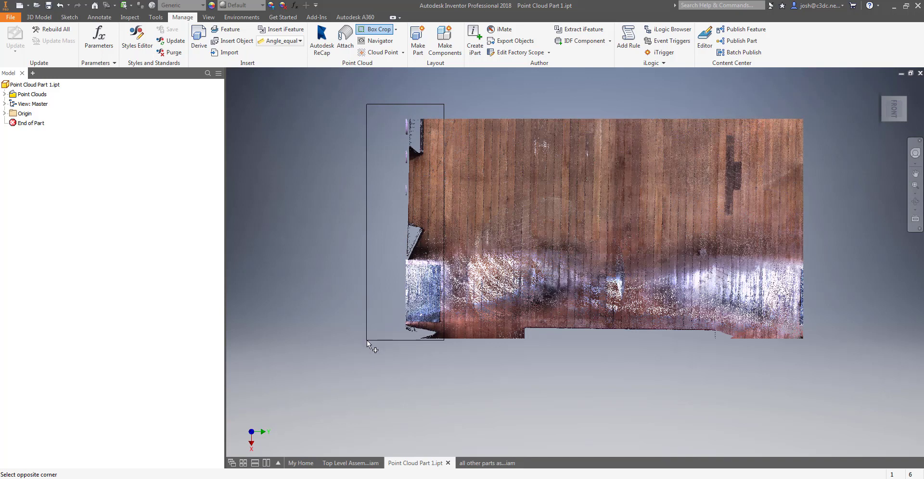
pyautogui.click(366, 340)
pyautogui.moveTo(475, 234)
pyautogui.mouseDown()
pyautogui.moveTo(461, 239)
pyautogui.moveTo(469, 240)
pyautogui.mouseUp()
pyautogui.click(561, 249)
pyautogui.click(567, 271)
pyautogui.click(507, 263)
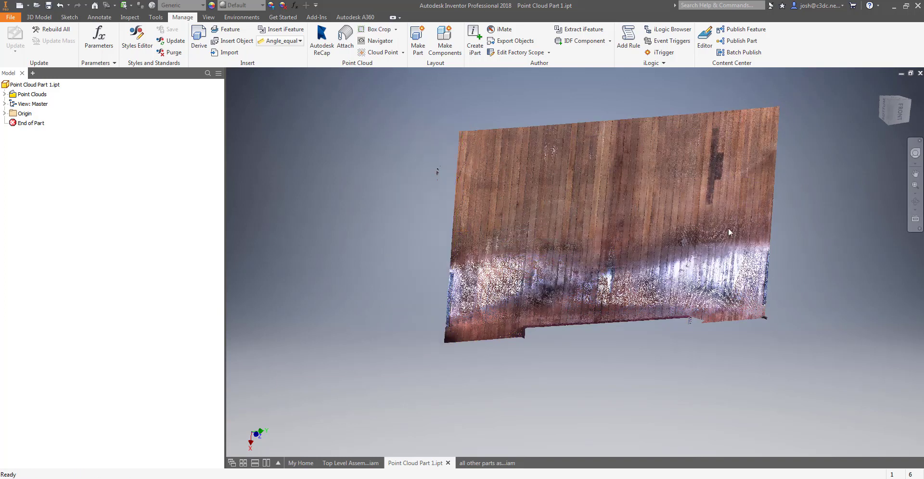
# Box crop away the small corner strip beside the notch in the floor's front edge, keeping the points outside the box
pyautogui.click(901, 114)
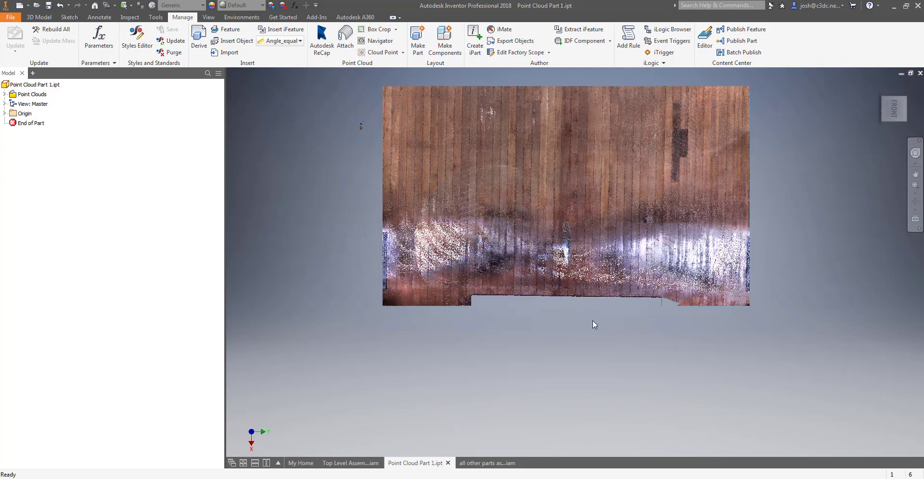
pyautogui.click(376, 29)
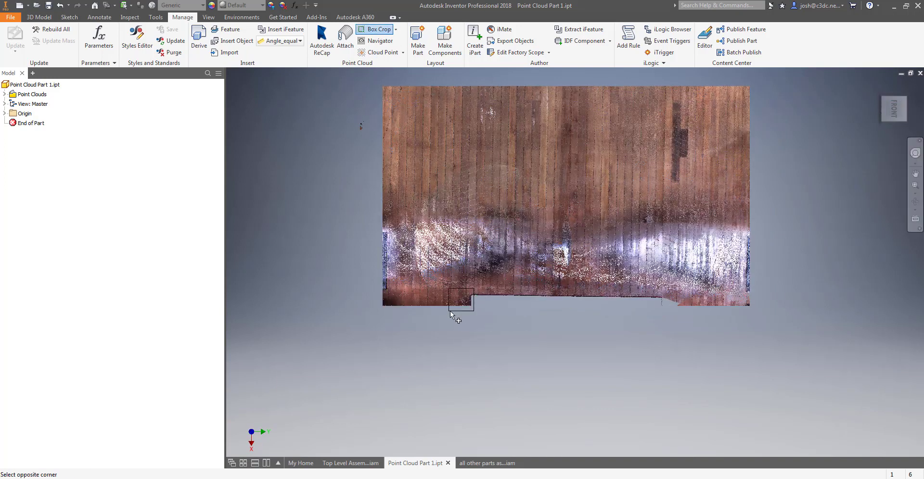
pyautogui.click(369, 316)
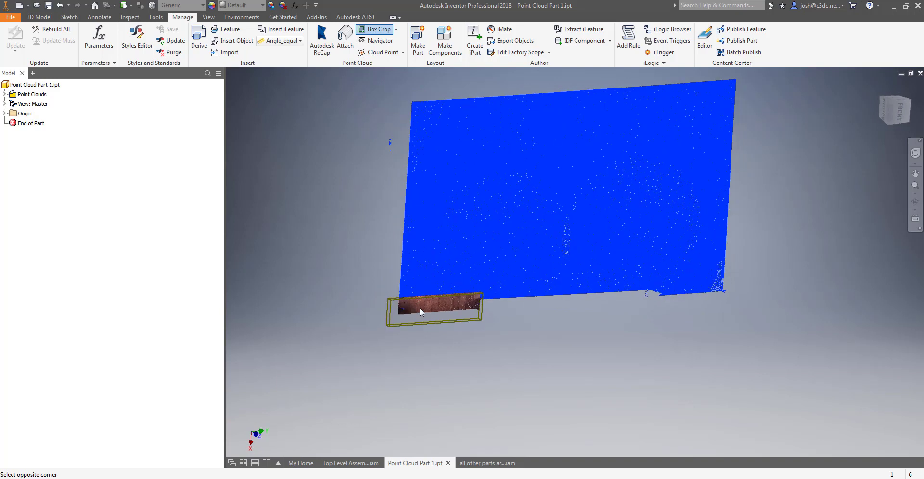
pyautogui.click(542, 350)
pyautogui.click(554, 373)
pyautogui.click(485, 363)
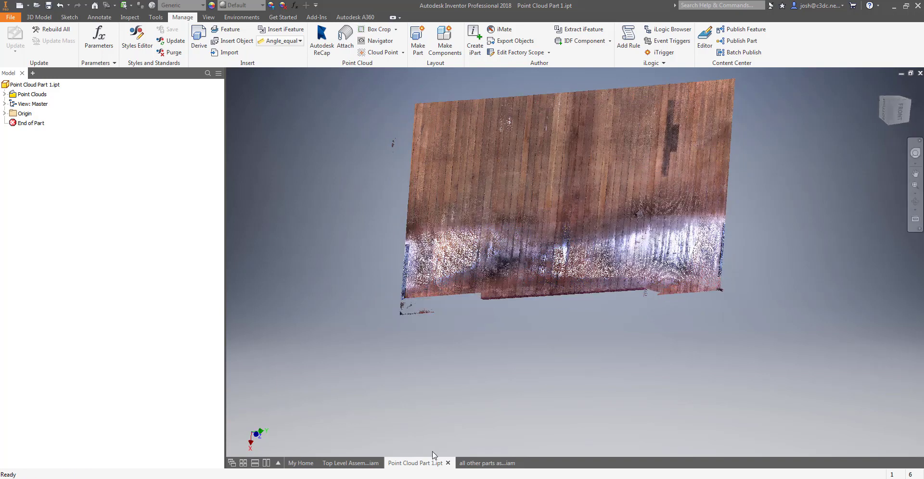
# In the all other parts assembly's driving sketch part, set the bench's position dimension to 2000 mm and return to the top level assembly
pyautogui.click(350, 463)
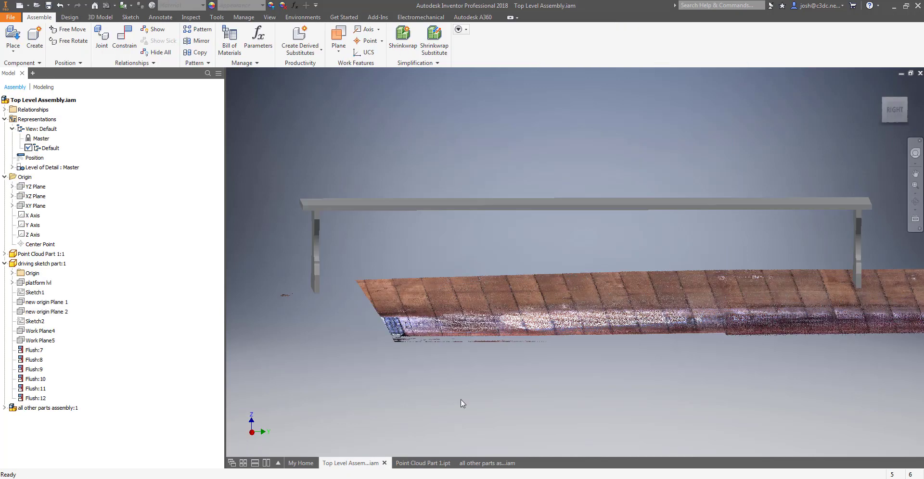
pyautogui.click(883, 119)
pyautogui.scroll(5, 454, 278)
pyautogui.keyDown('shift'); pyautogui.moveTo(556, 266); pyautogui.dragTo(592, 283, button='middle'); pyautogui.keyUp('shift')
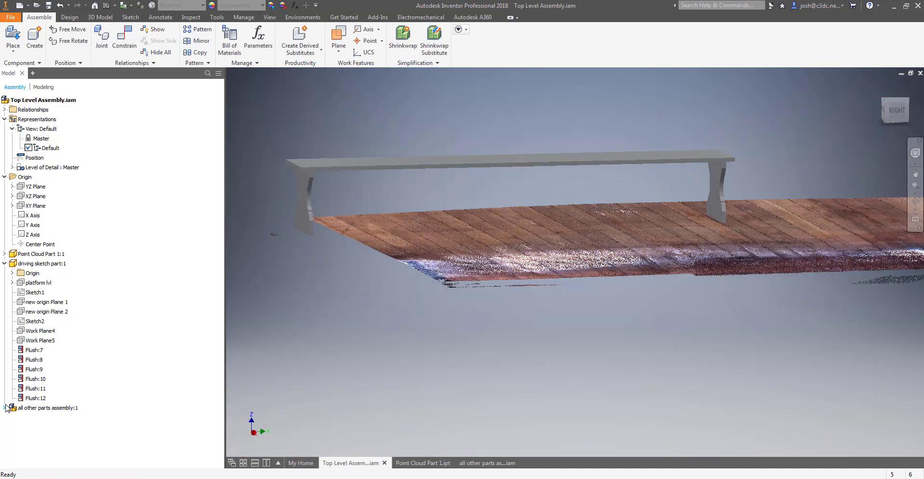
pyautogui.click(4, 407)
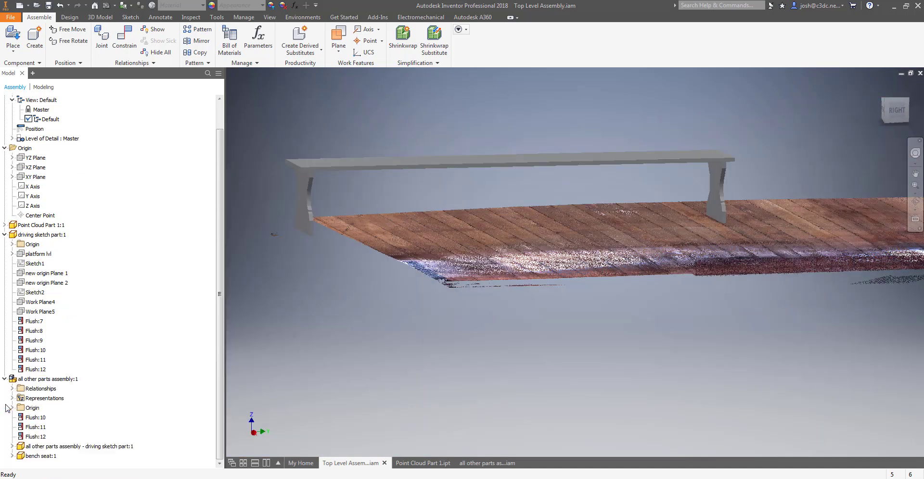
pyautogui.click(12, 446)
pyautogui.doubleClick(42, 379)
pyautogui.doubleClick(377, 223)
pyautogui.write('2000')
pyautogui.press('Return')
pyautogui.click(551, 39)
pyautogui.click(804, 36)
# Examine from several low angles how the bench's near leg meets the scanned floor
pyautogui.press('F4')
pyautogui.moveTo(572, 267); pyautogui.dragTo(552, 245)
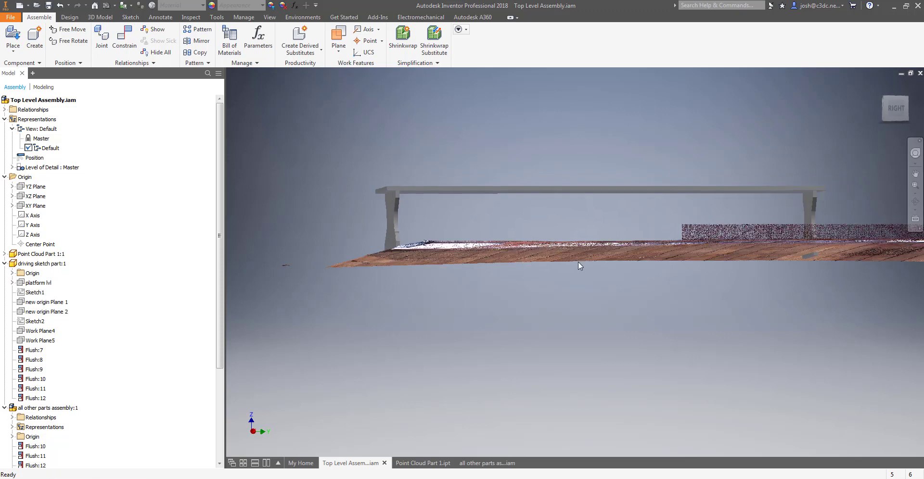
pyautogui.press('F4')
pyautogui.moveTo(553, 275); pyautogui.dragTo(573, 318)
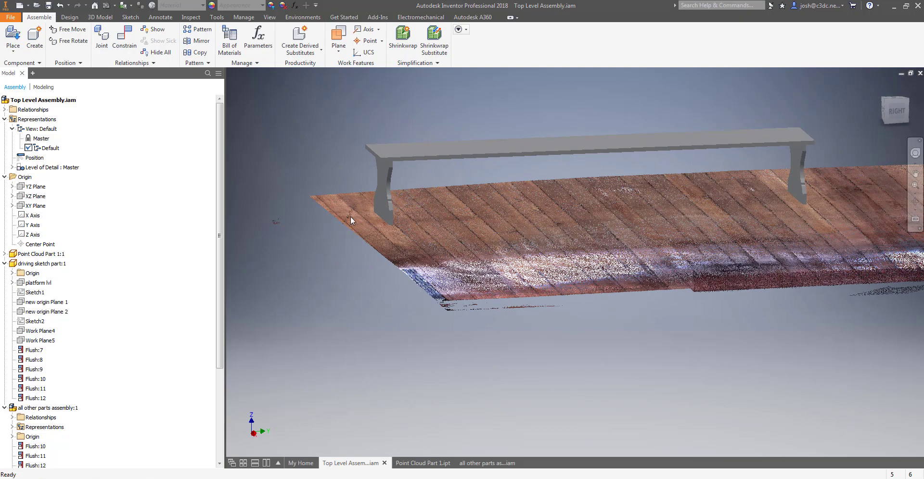
pyautogui.scroll(5, 352, 218)
pyautogui.press('F4')
pyautogui.moveTo(459, 213); pyautogui.dragTo(629, 283)
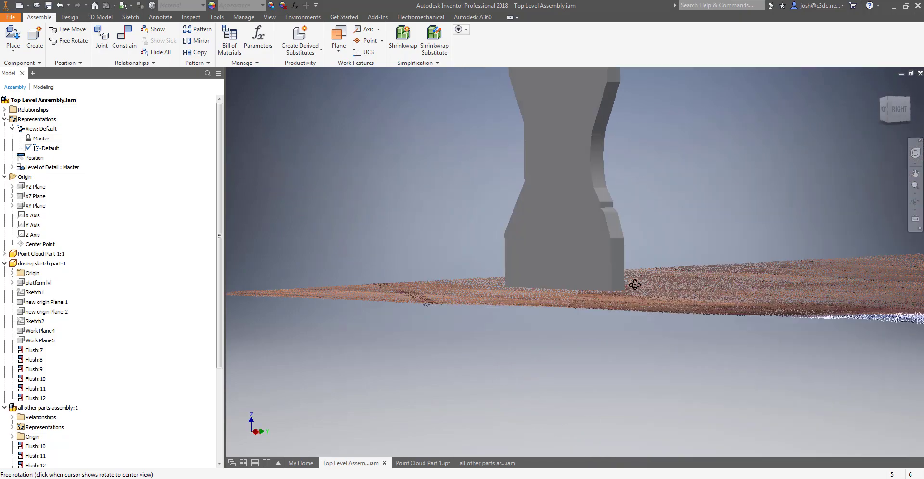
pyautogui.scroll(-4, 619, 275)
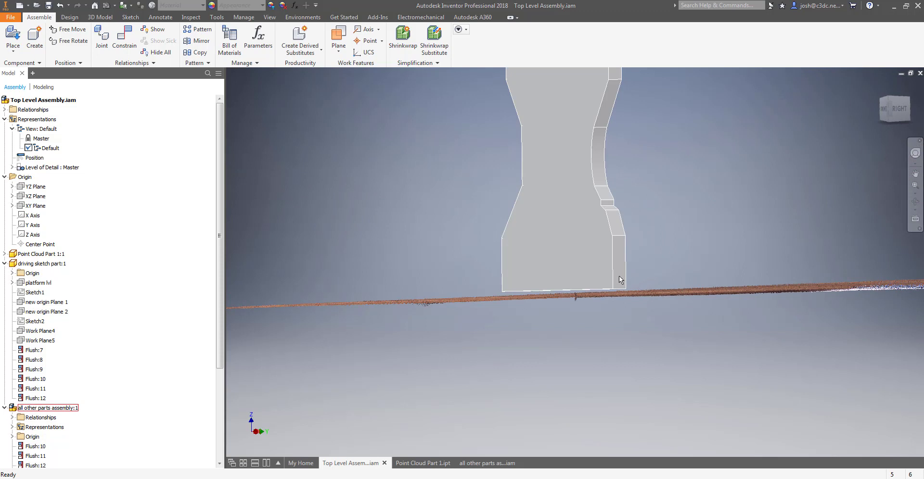
pyautogui.middleClick(707, 286)
pyautogui.middleClick(708, 285)
pyautogui.press('F4')
pyautogui.moveTo(633, 329); pyautogui.dragTo(634, 355)
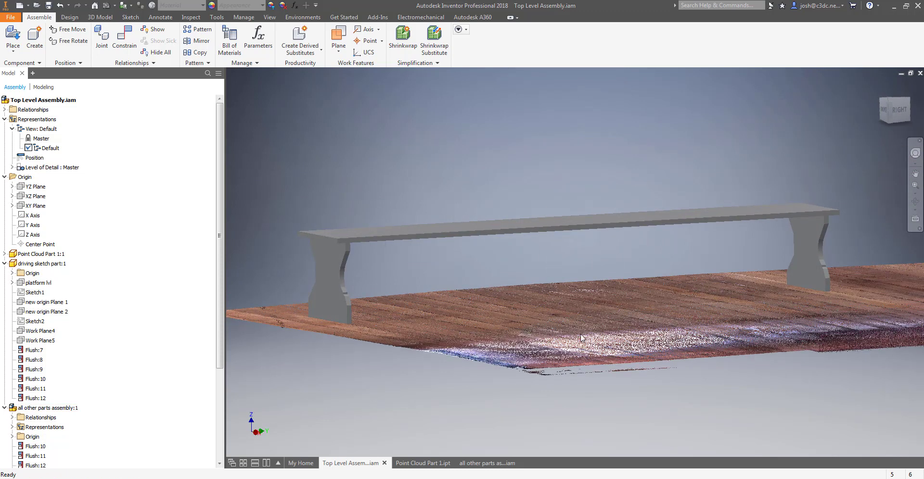
# Try to measure from the bottom face of the bench's far leg to a cloud point on the floor
pyautogui.moveTo(494, 467)
pyautogui.scroll(6, 678, 355)
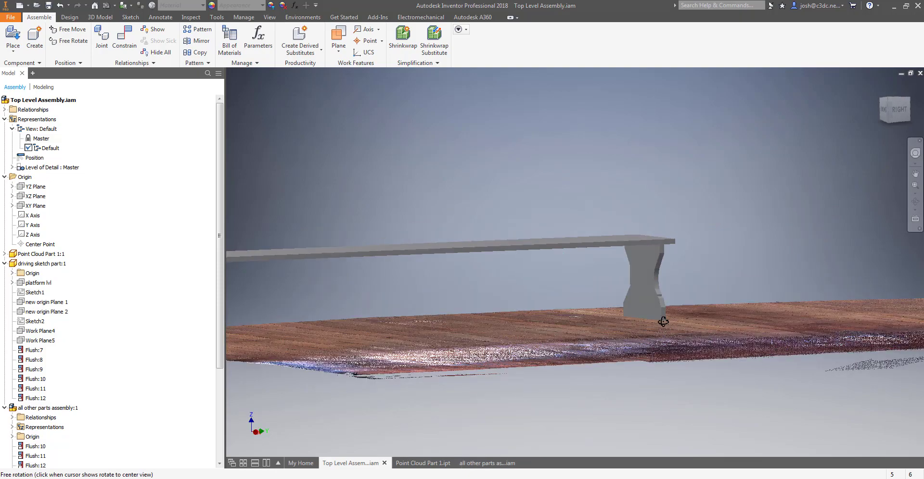
pyautogui.moveTo(679, 357); pyautogui.dragTo(681, 267, button='middle')
pyautogui.press('m')
pyautogui.scroll(5, 757, 283)
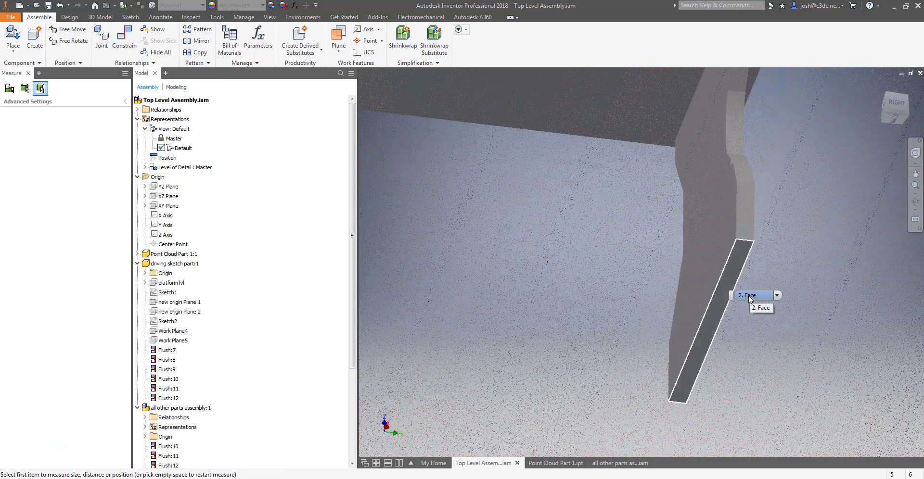
pyautogui.click(723, 290)
pyautogui.click(693, 285)
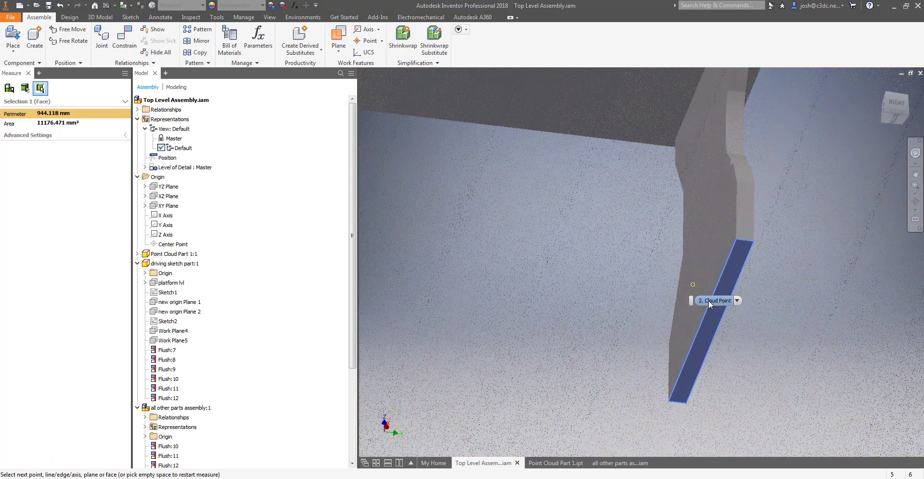
pyautogui.press('Escape')
pyautogui.scroll(-5, 640, 322)
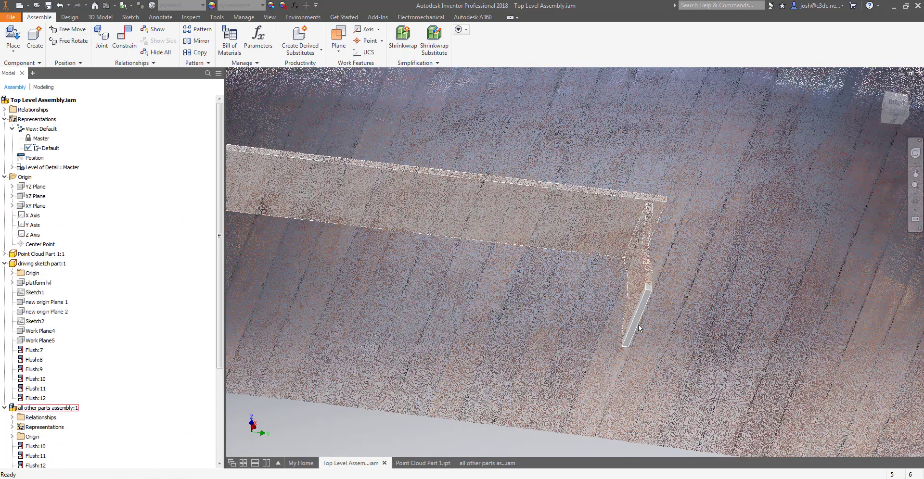
# Change the offset of the driving sketch part's platform lvl plane again and return to the top level assembly
pyautogui.doubleClick(37, 284)
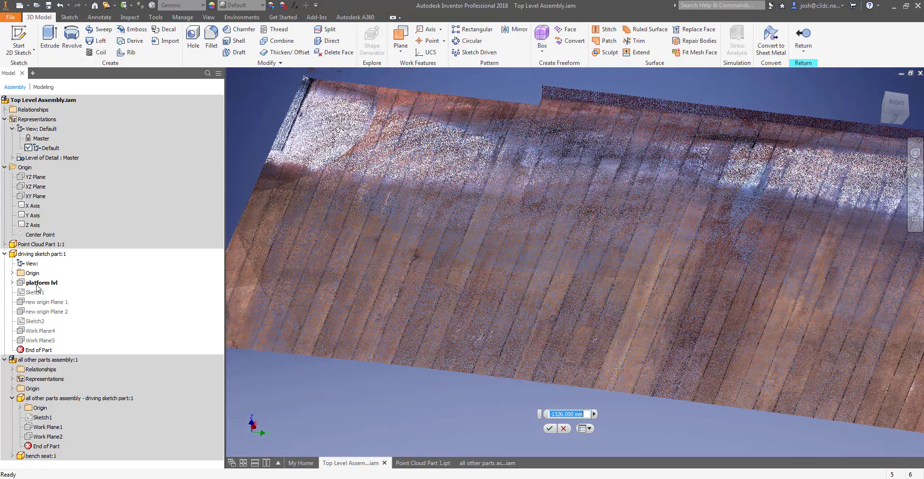
pyautogui.click(566, 414)
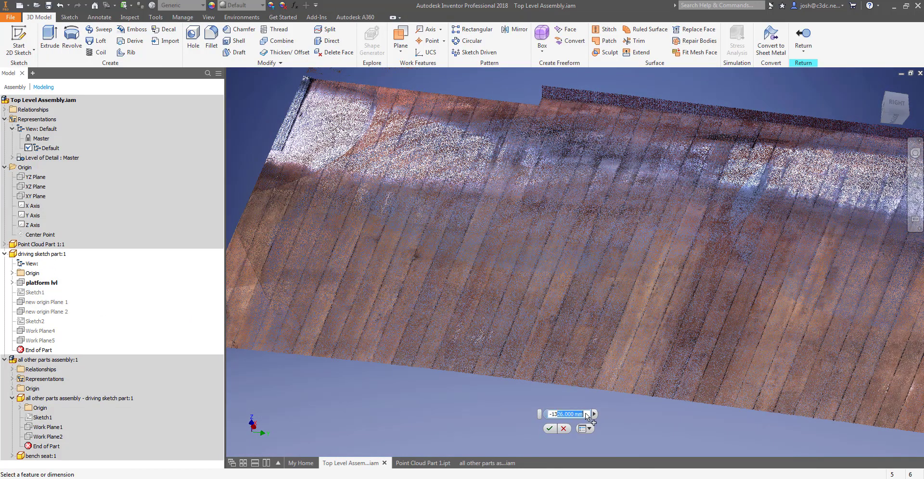
pyautogui.write('50')
pyautogui.press('Return')
pyautogui.keyDown('shift'); pyautogui.moveTo(576, 308); pyautogui.dragTo(583, 361, button='middle'); pyautogui.keyUp('shift')
pyautogui.rightClick(538, 343)
pyautogui.click(541, 368)
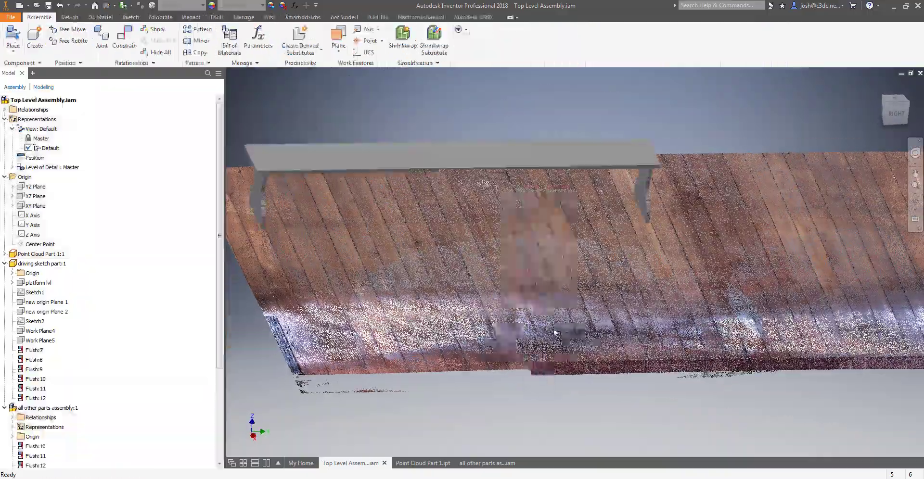
# Measure the gap between the near leg's bottom face and a floor cloud point beneath it, and inspect how the bench sits
pyautogui.scroll(3, 644, 225)
pyautogui.keyDown('shift'); pyautogui.moveTo(643, 229); pyautogui.dragTo(587, 283, button='middle'); pyautogui.keyUp('shift')
pyautogui.scroll(-5, 489, 257)
pyautogui.press('m')
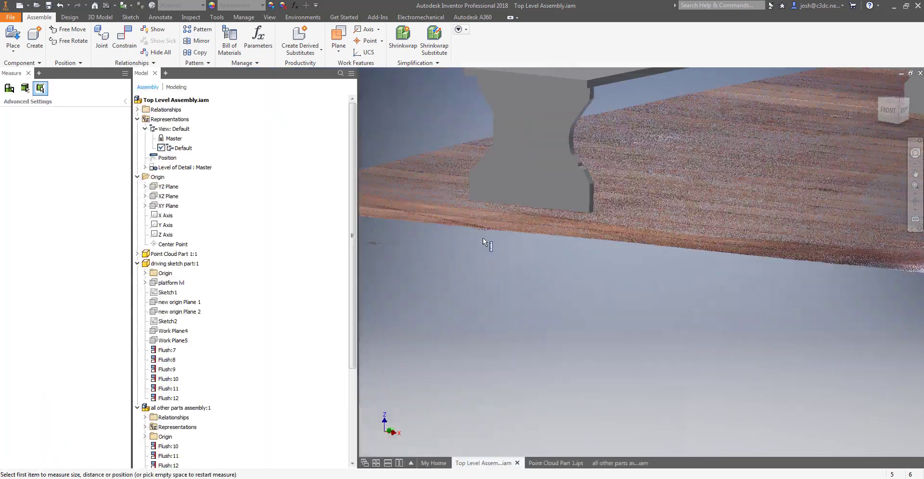
pyautogui.keyDown('shift'); pyautogui.moveTo(552, 205); pyautogui.dragTo(655, 267, button='middle'); pyautogui.keyUp('shift')
pyautogui.click(622, 283)
pyautogui.scroll(3, 623, 292)
pyautogui.keyDown('shift'); pyautogui.moveTo(623, 294); pyautogui.dragTo(655, 308, button='middle'); pyautogui.keyUp('shift')
pyautogui.click(636, 306)
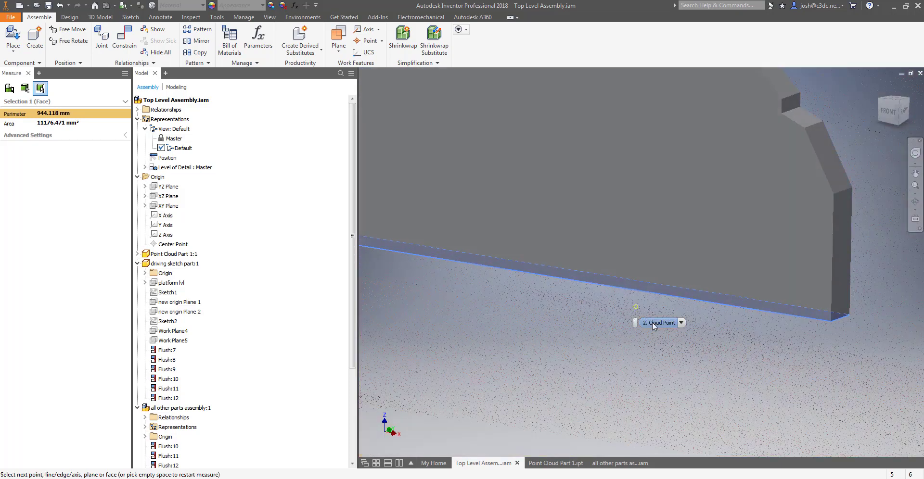
pyautogui.scroll(6, 646, 300)
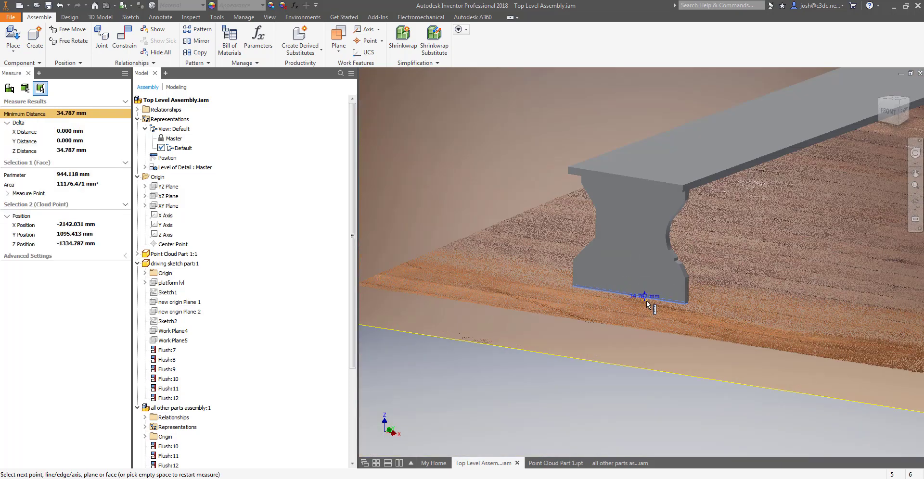
pyautogui.moveTo(690, 289); pyautogui.dragTo(590, 335, button='middle')
pyautogui.scroll(3, 590, 335)
pyautogui.keyDown('shift'); pyautogui.moveTo(752, 291); pyautogui.dragTo(718, 313, button='middle'); pyautogui.keyUp('shift')
pyautogui.scroll(5, 718, 314)
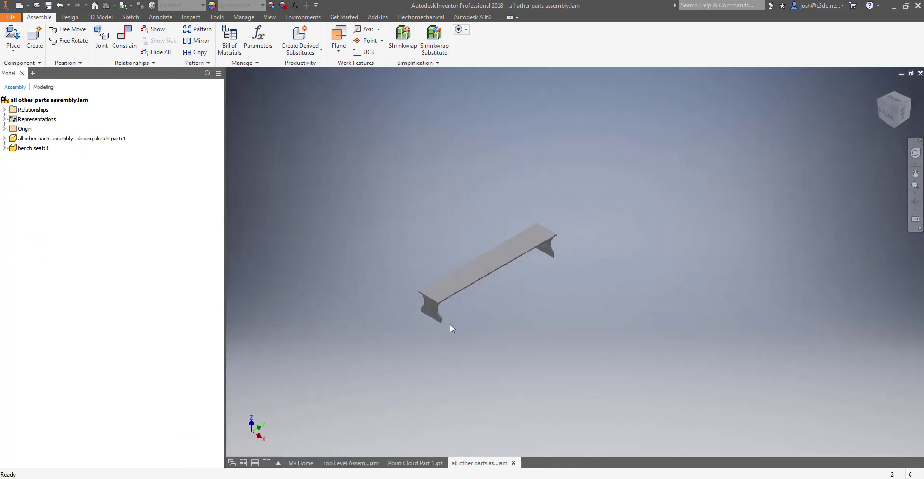
# Start a rectangular pattern of the bench seat with columns along the bench's long edge at 3500 mm spacing
pyautogui.scroll(3, 447, 320)
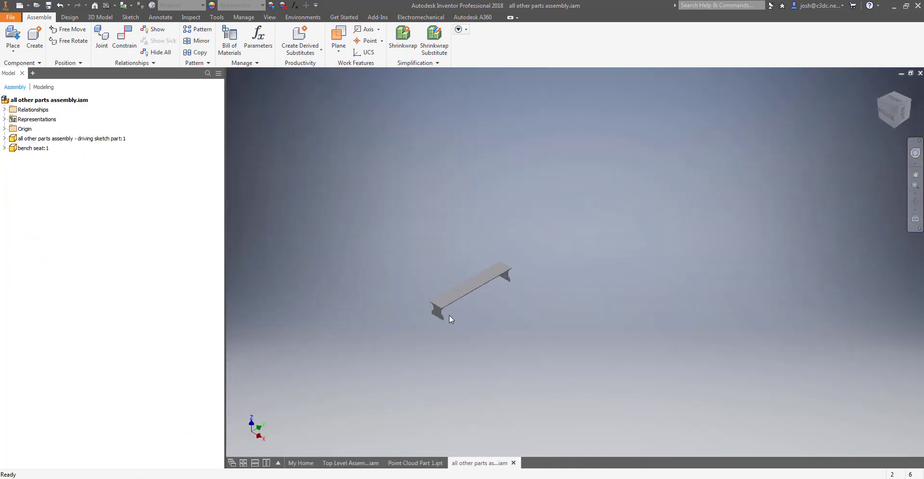
pyautogui.moveTo(446, 316); pyautogui.dragTo(458, 379, button='middle')
pyautogui.click(198, 30)
pyautogui.click(478, 350)
pyautogui.click(261, 109)
pyautogui.click(248, 134)
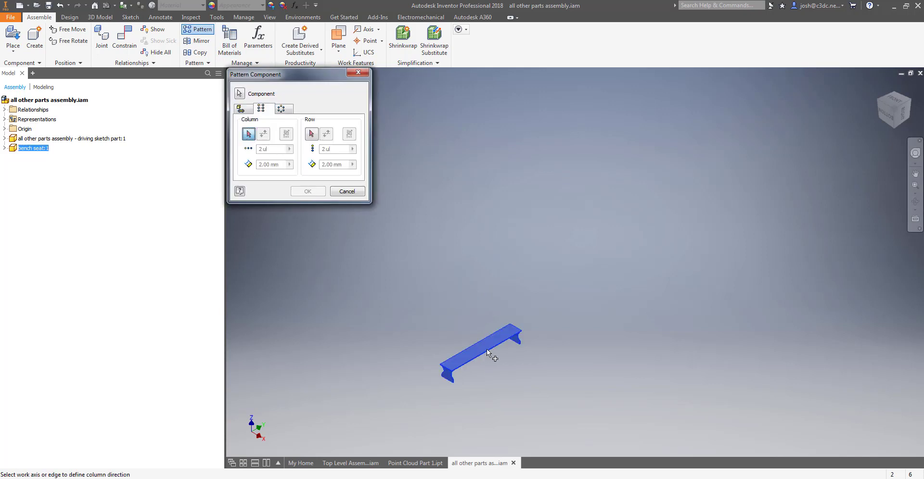
pyautogui.click(475, 344)
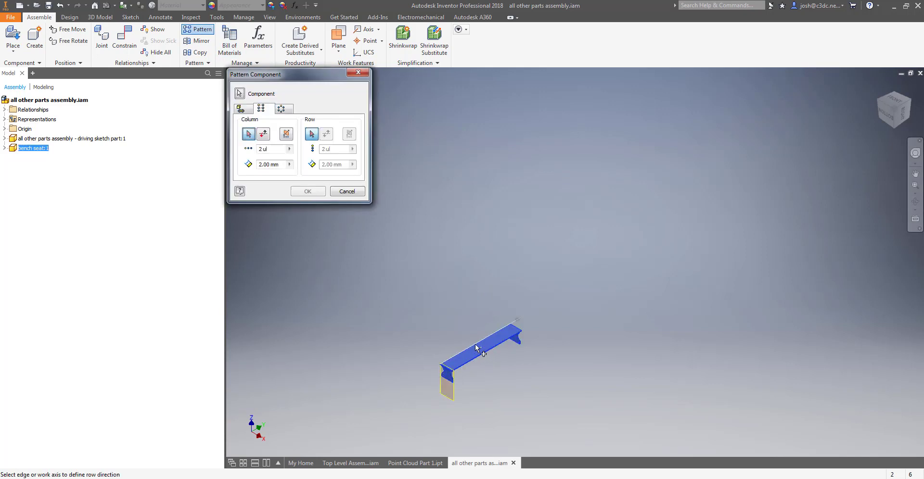
pyautogui.click(261, 165)
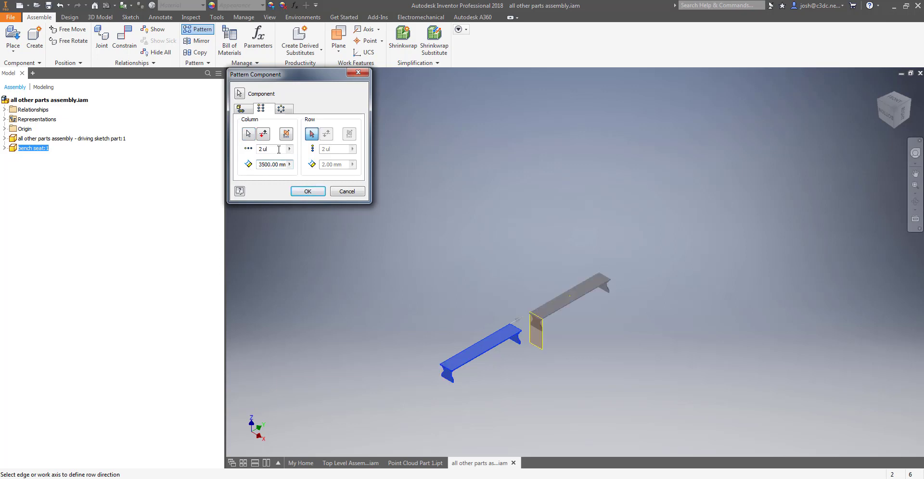
# Set the pattern's row direction along the bench's short end edge with 5 rows at 1500 mm spacing, keeping 3500 mm between columns
pyautogui.click(310, 134)
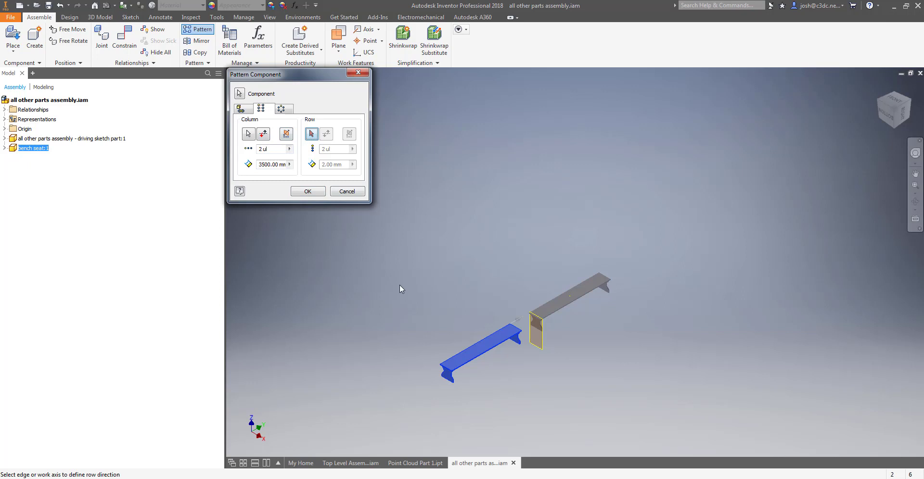
pyautogui.click(451, 373)
pyautogui.click(264, 164)
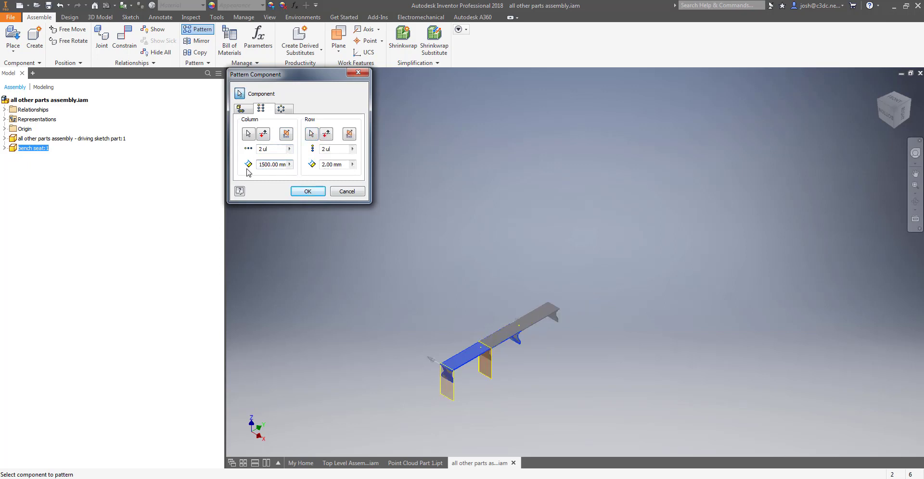
pyautogui.write('3')
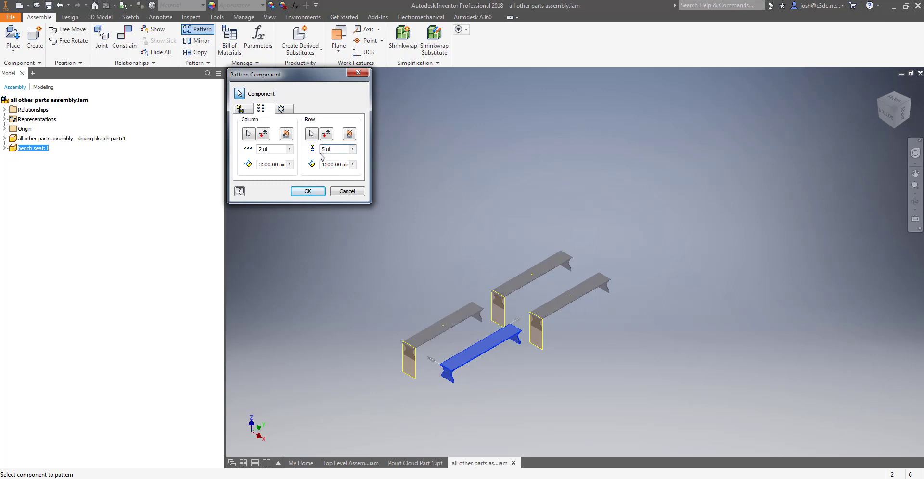
pyautogui.write('5')
pyautogui.click(311, 192)
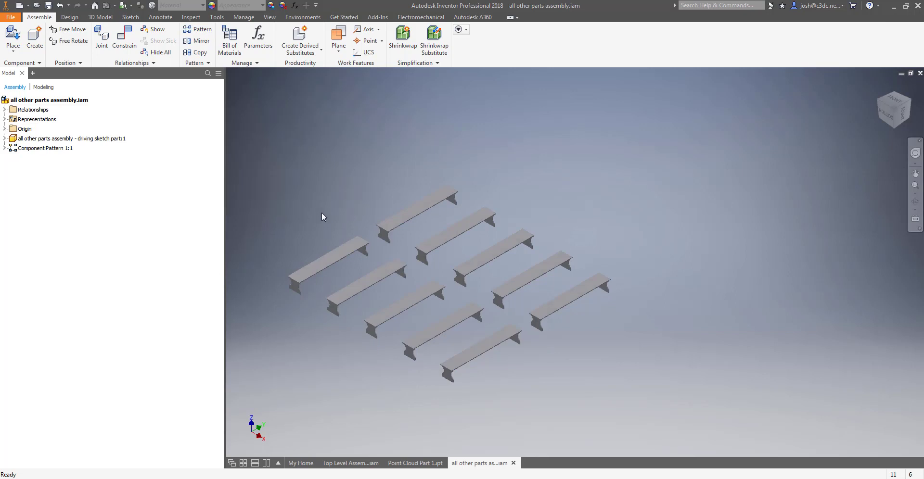
# Uncrop the point cloud in Point Cloud Part 1 and check the patterned benches against it in the top level assembly
pyautogui.click(410, 463)
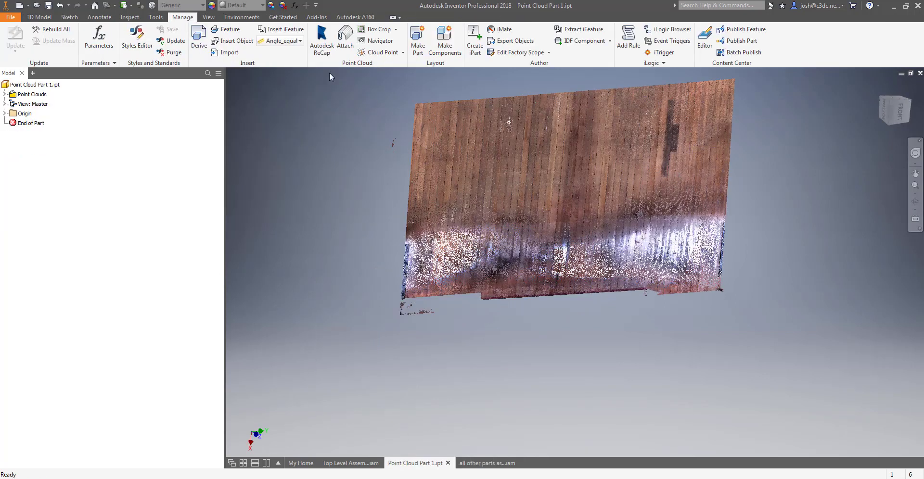
pyautogui.click(396, 29)
pyautogui.click(380, 69)
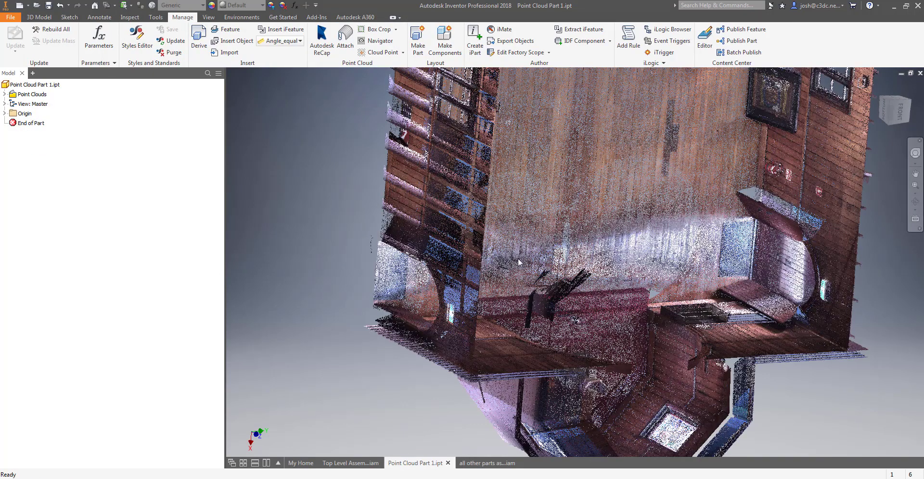
pyautogui.click(360, 464)
pyautogui.scroll(-3, 561, 324)
pyautogui.keyDown('shift'); pyautogui.moveTo(563, 325); pyautogui.dragTo(559, 347, button='middle'); pyautogui.keyUp('shift')
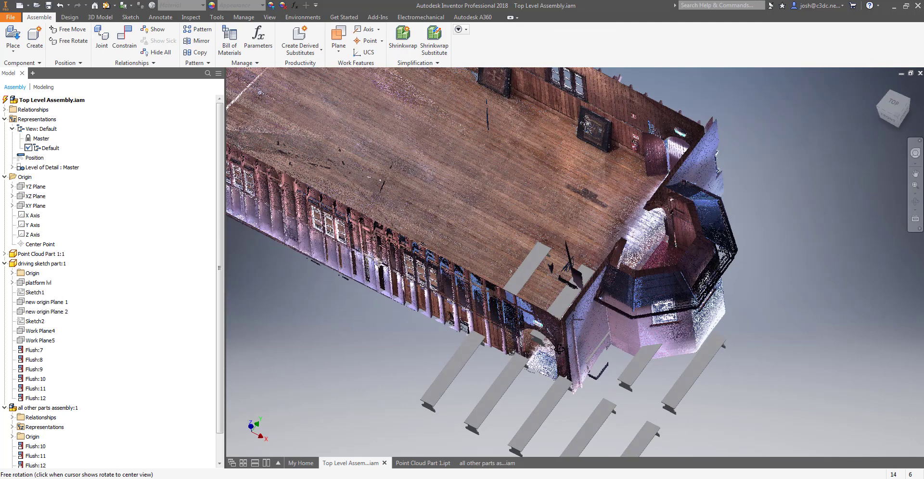
# Edit the bench component pattern in the all other parts assembly to reverse both its column and row directions
pyautogui.click(487, 463)
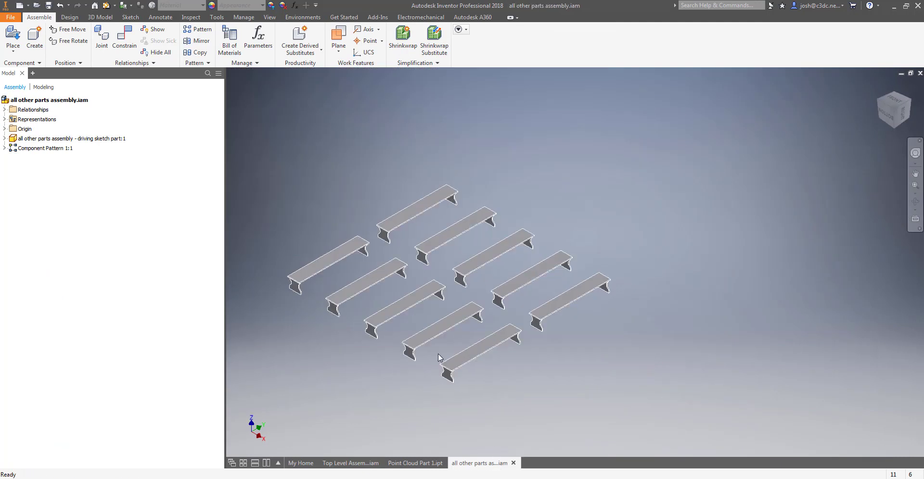
pyautogui.doubleClick(19, 148)
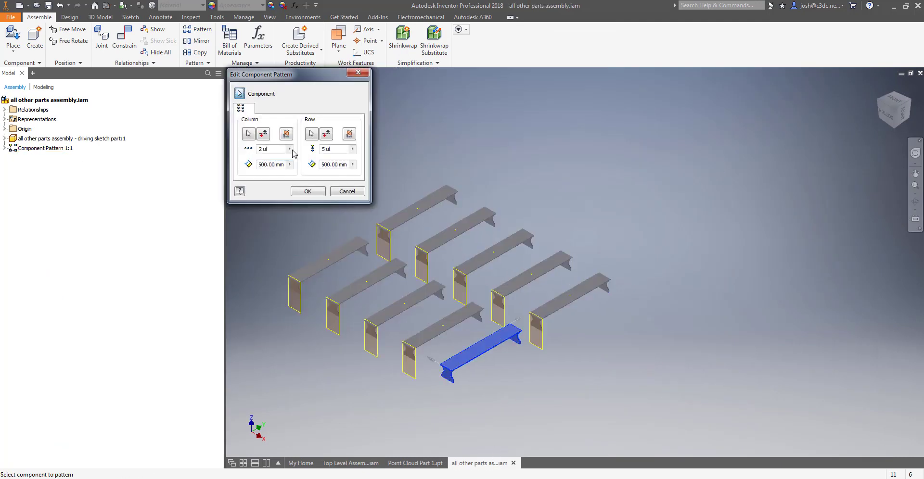
pyautogui.click(263, 135)
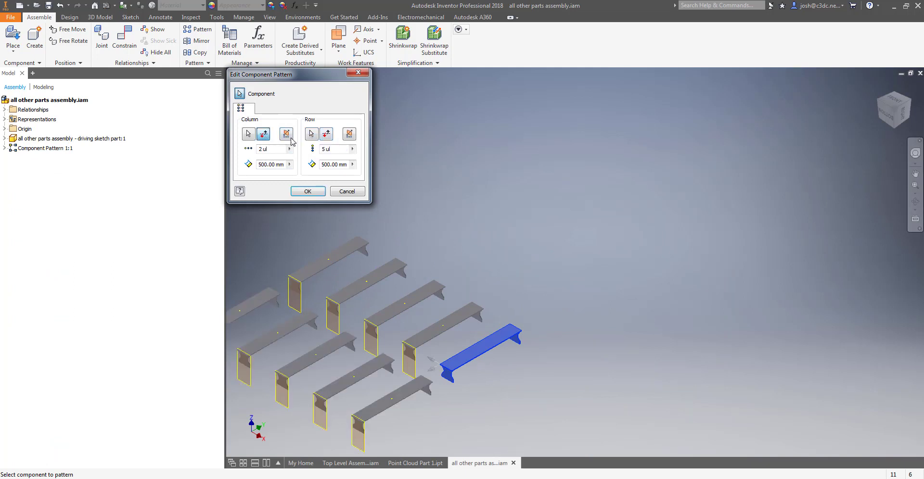
pyautogui.click(327, 135)
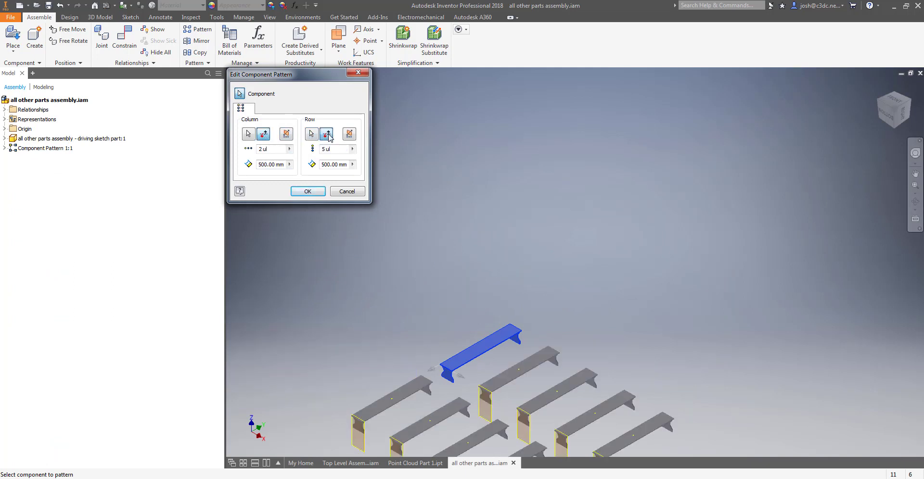
pyautogui.click(307, 192)
# Examine from several angles in the top level assembly how the two columns of benches sit inside the scanned church
pyautogui.click(350, 462)
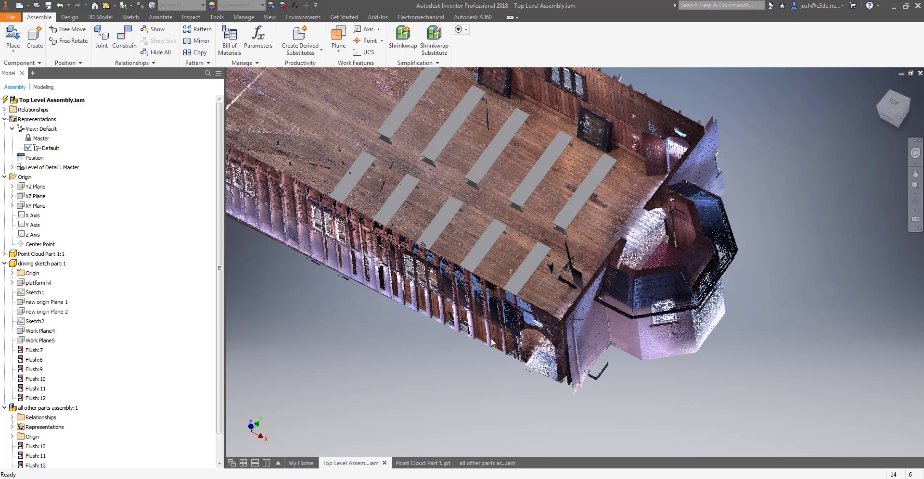
pyautogui.moveTo(423, 244); pyautogui.dragTo(479, 314, button='middle')
pyautogui.scroll(-3, 527, 315)
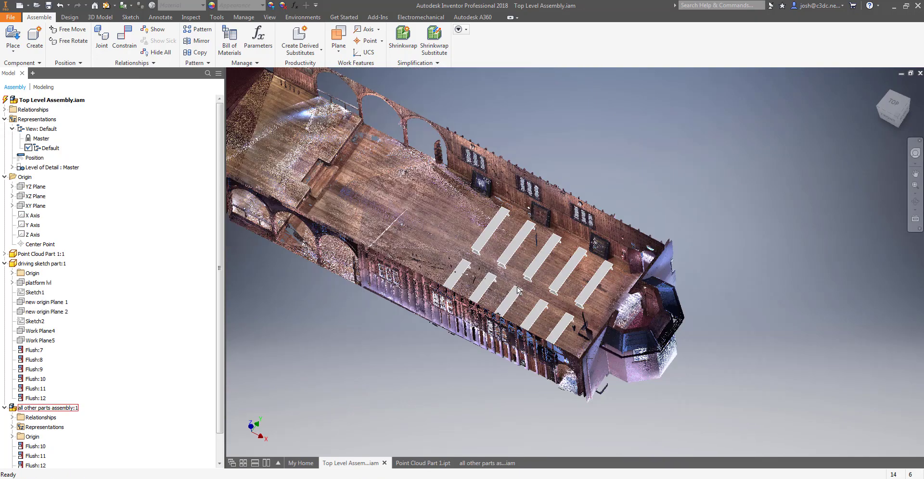
pyautogui.keyDown('shift'); pyautogui.moveTo(543, 300); pyautogui.dragTo(563, 342, button='middle'); pyautogui.keyUp('shift')
pyautogui.press('F4')
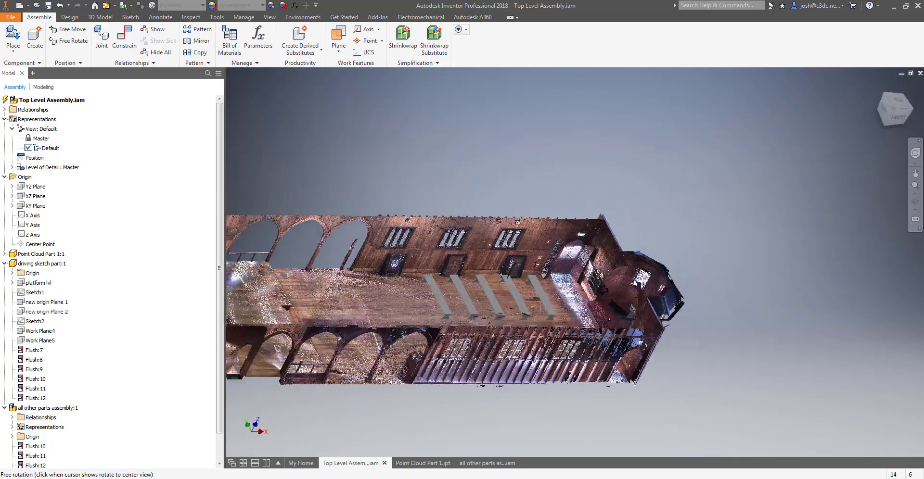